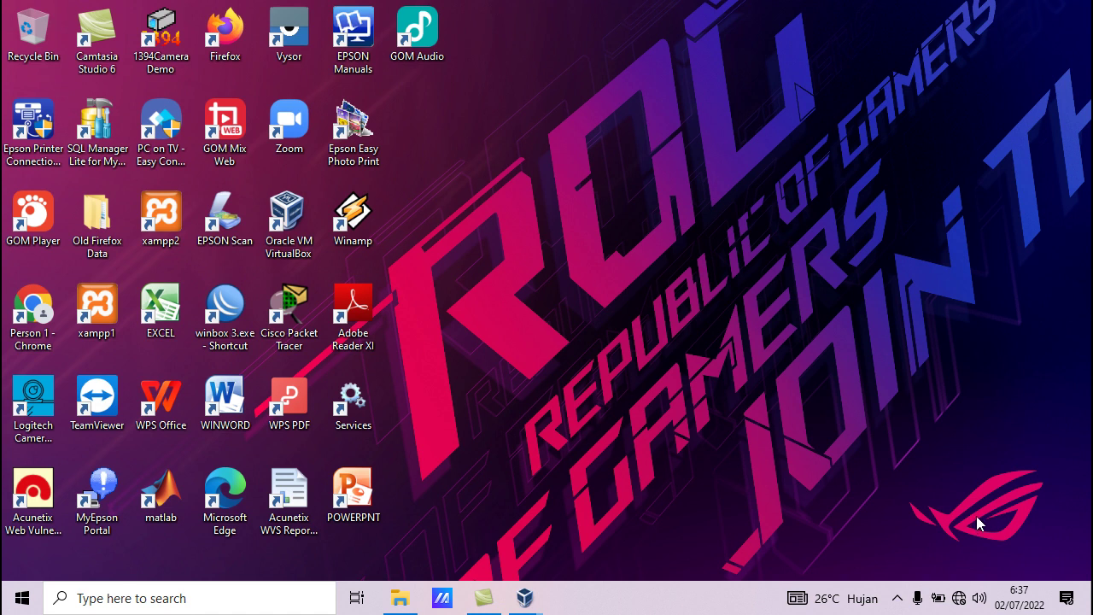
Open the rest-api-php project folder and inspect its client and server subfolders
click(399, 600)
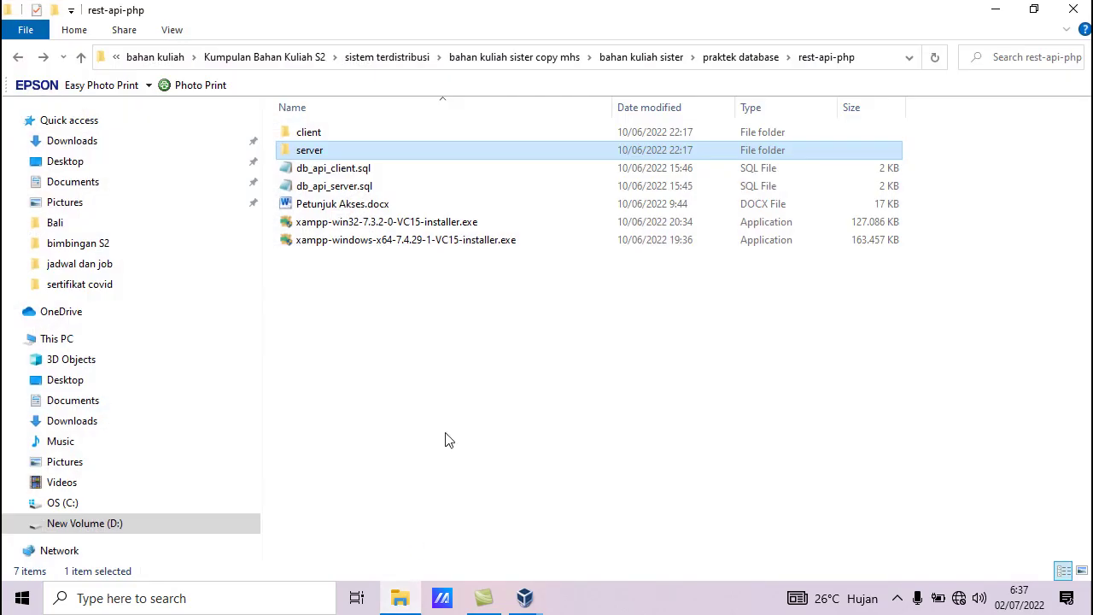
click(317, 137)
double_click(316, 138)
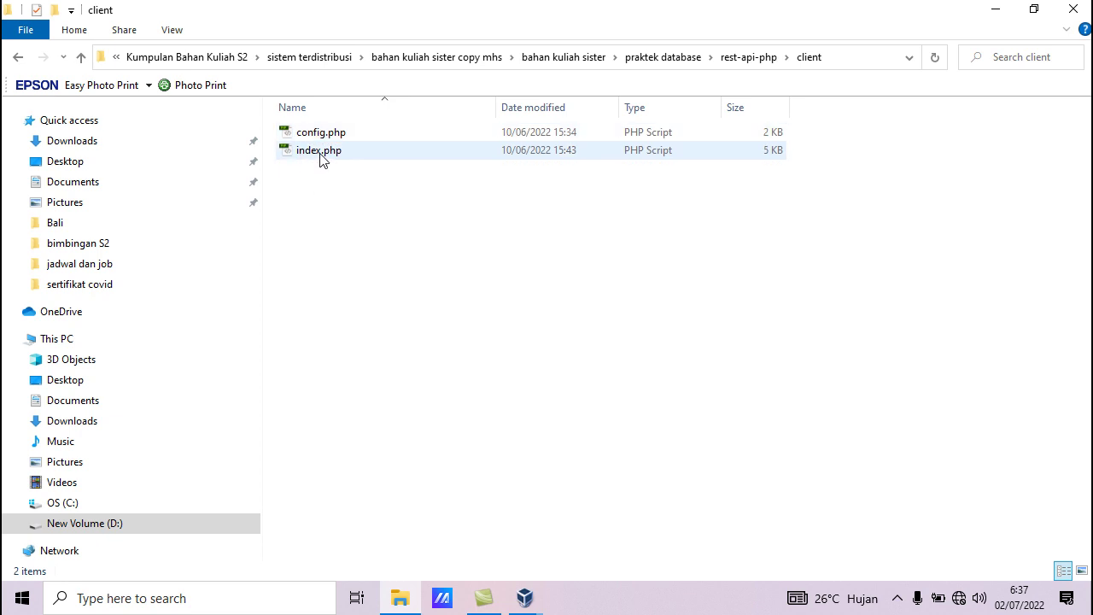
click(18, 60)
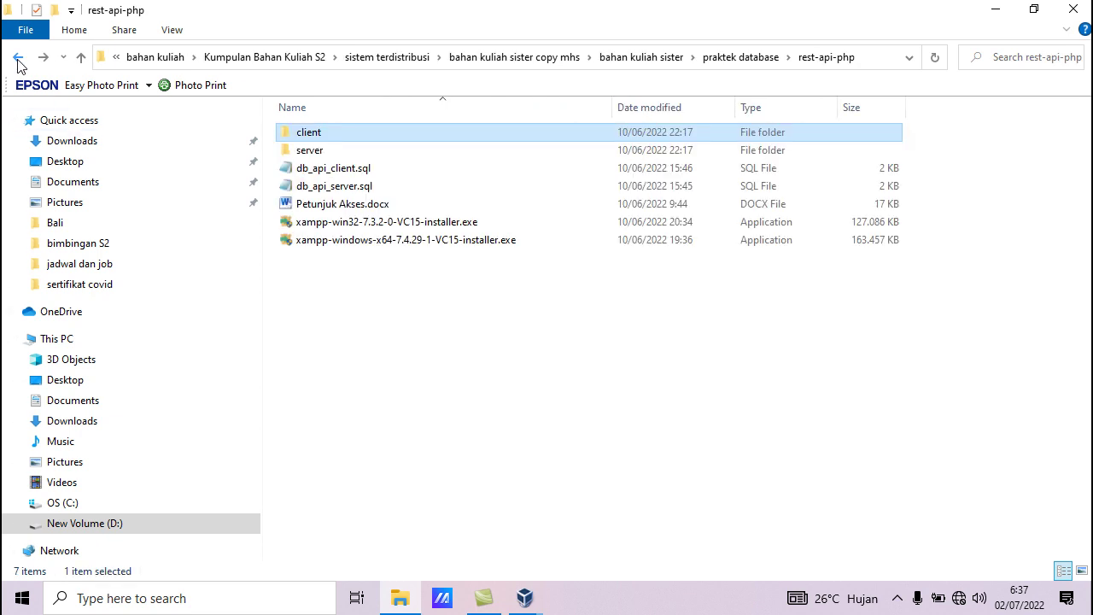
click(303, 152)
double_click(303, 151)
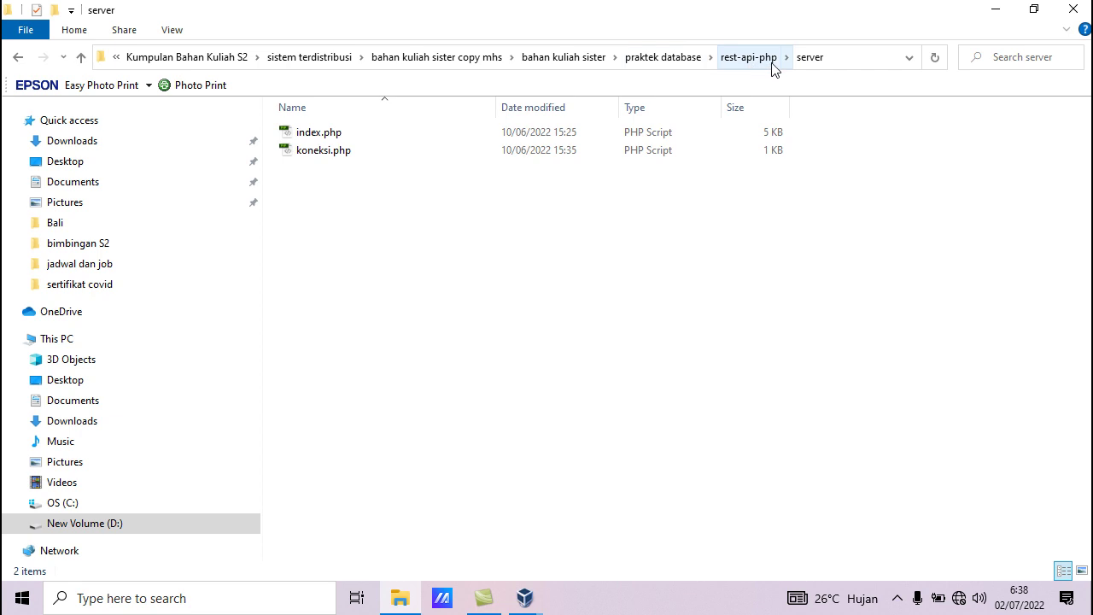
click(18, 56)
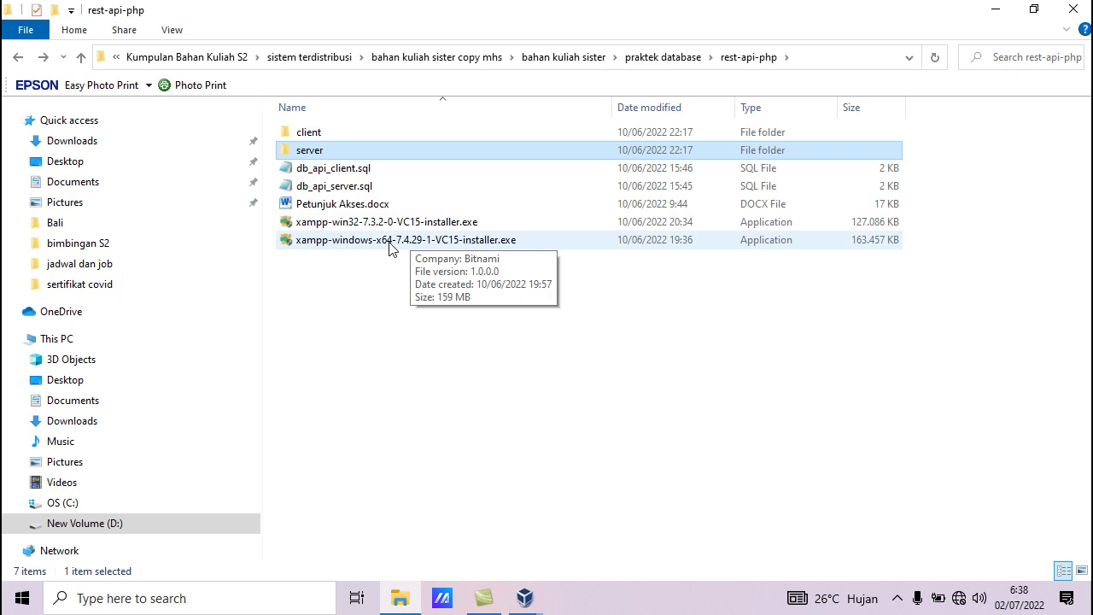
Go to This PC > OS (C:) > xampp2 and scroll down to the control program
click(62, 339)
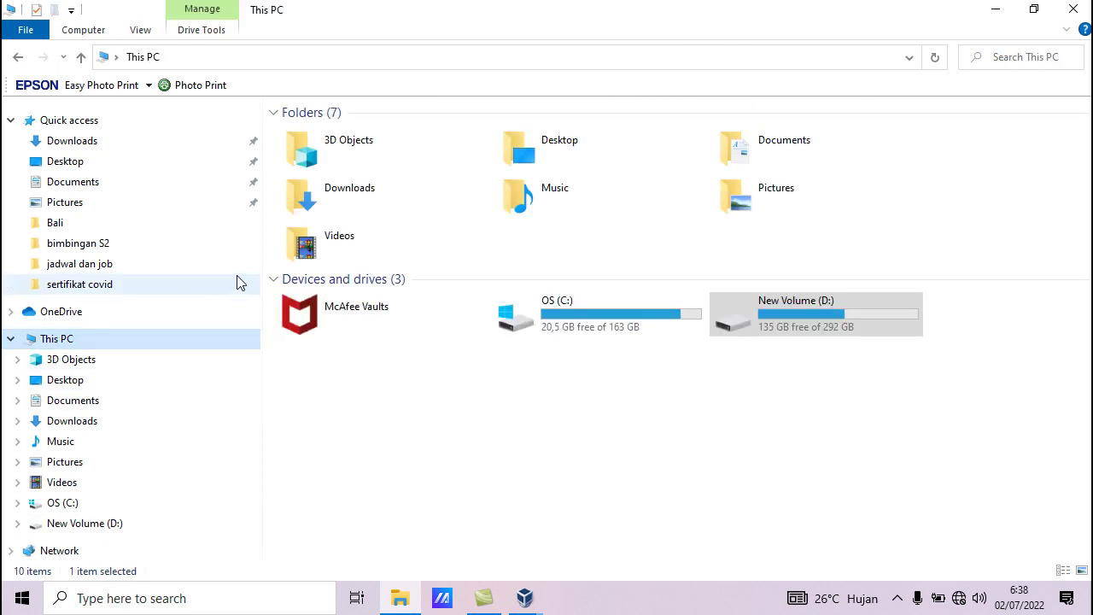
double_click(549, 315)
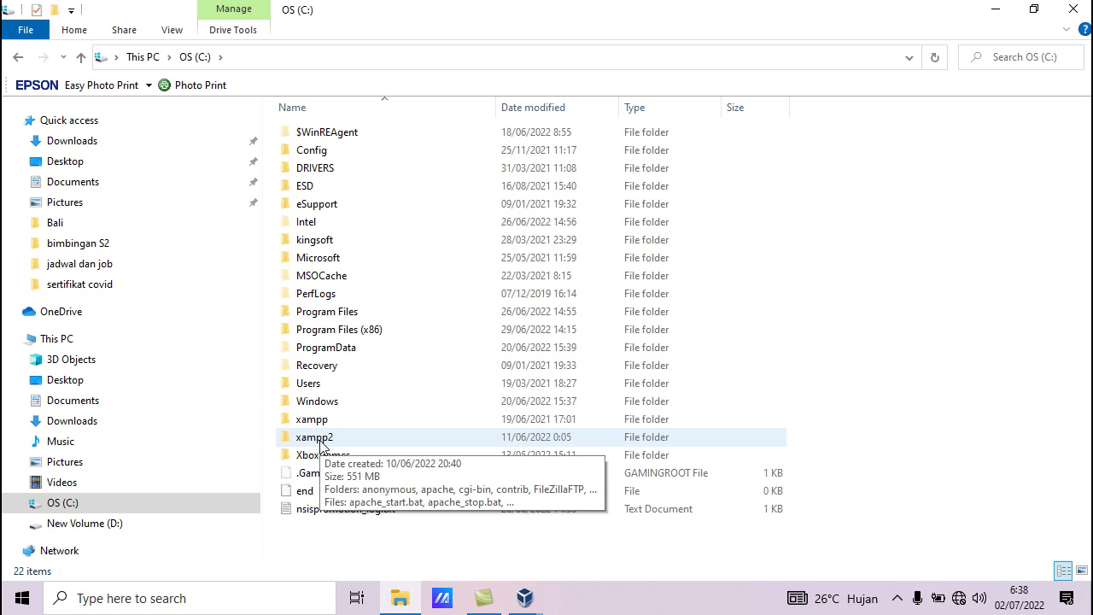
double_click(321, 439)
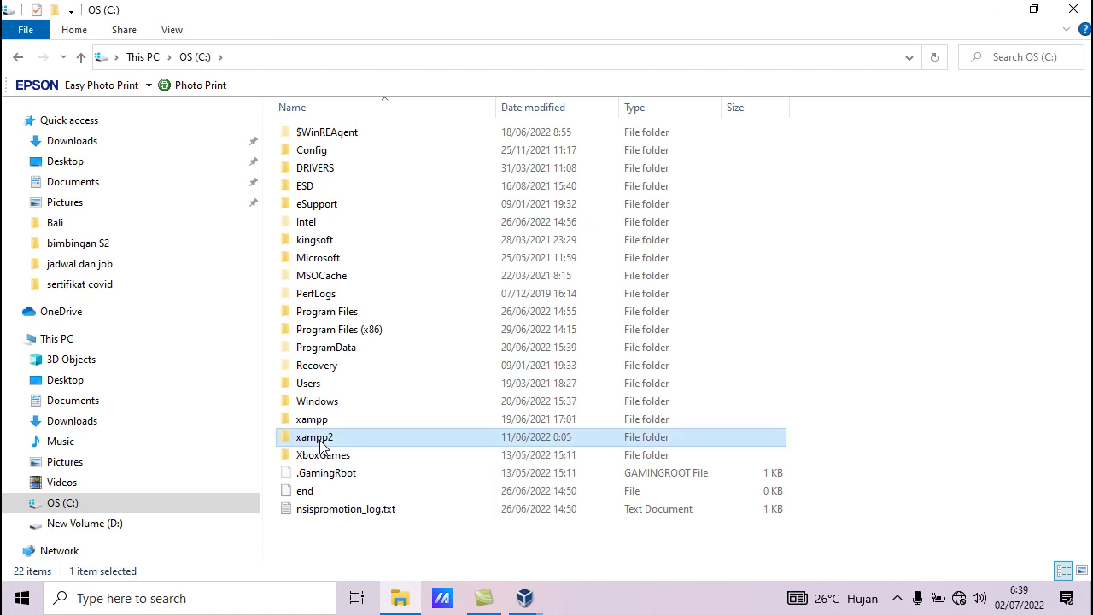
scroll(390, 480, down, 6)
scroll(391, 481, down, 2)
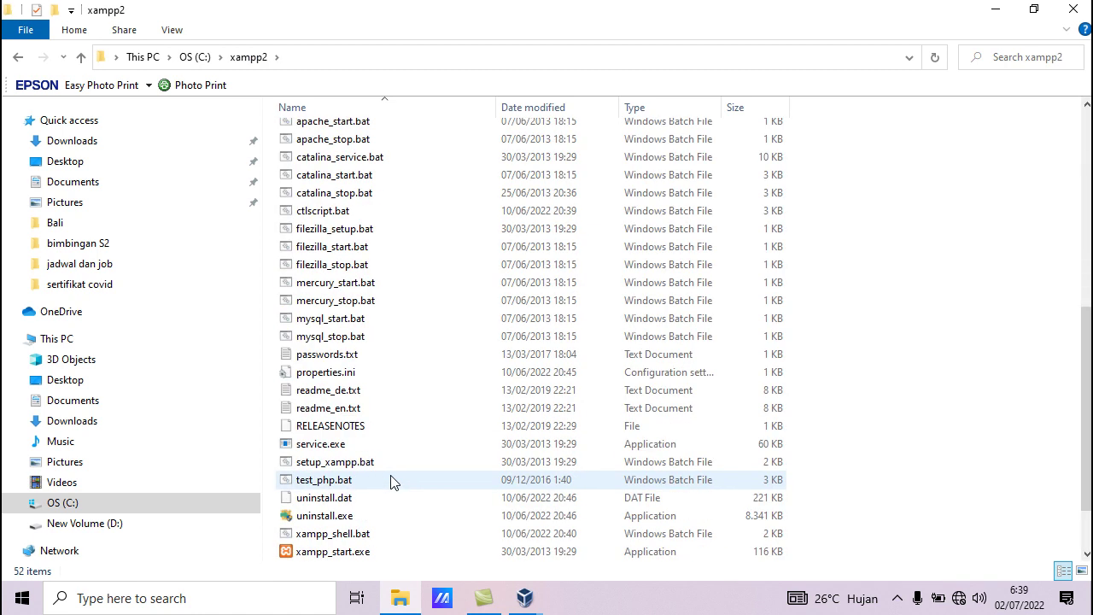
scroll(390, 481, down, 2)
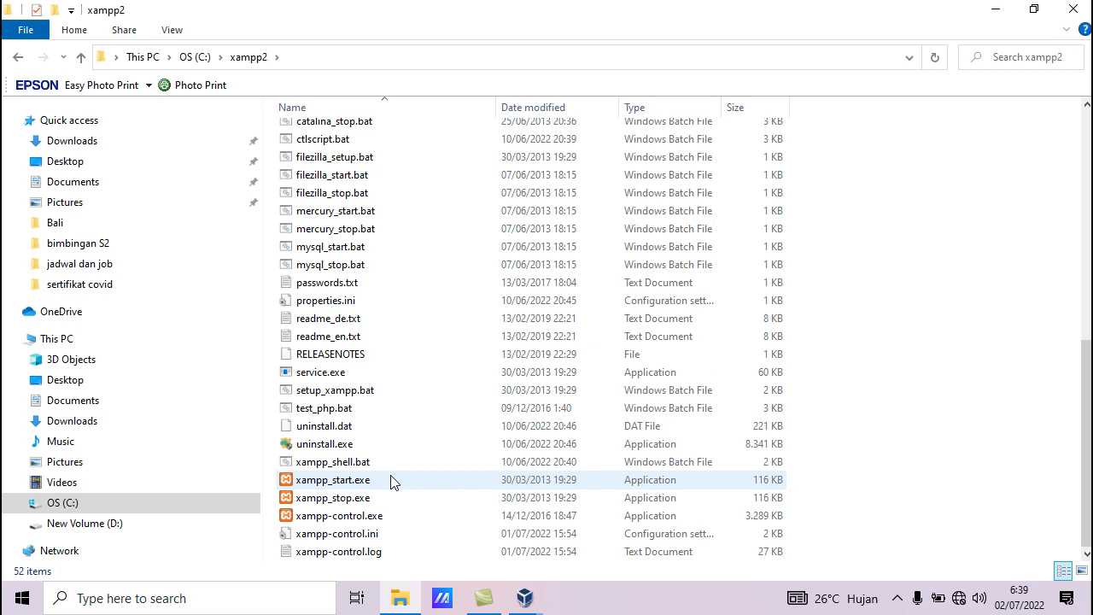
Create a desktop shortcut for xampp-control.exe with Send to > Desktop
click(339, 522)
right_click(339, 522)
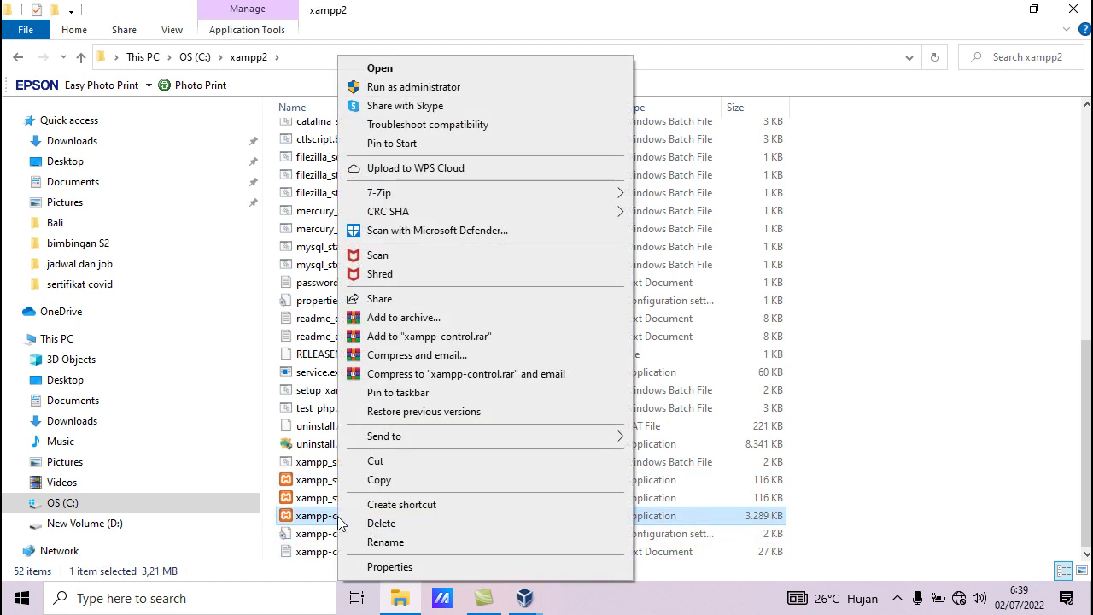
mouse_move(515, 444)
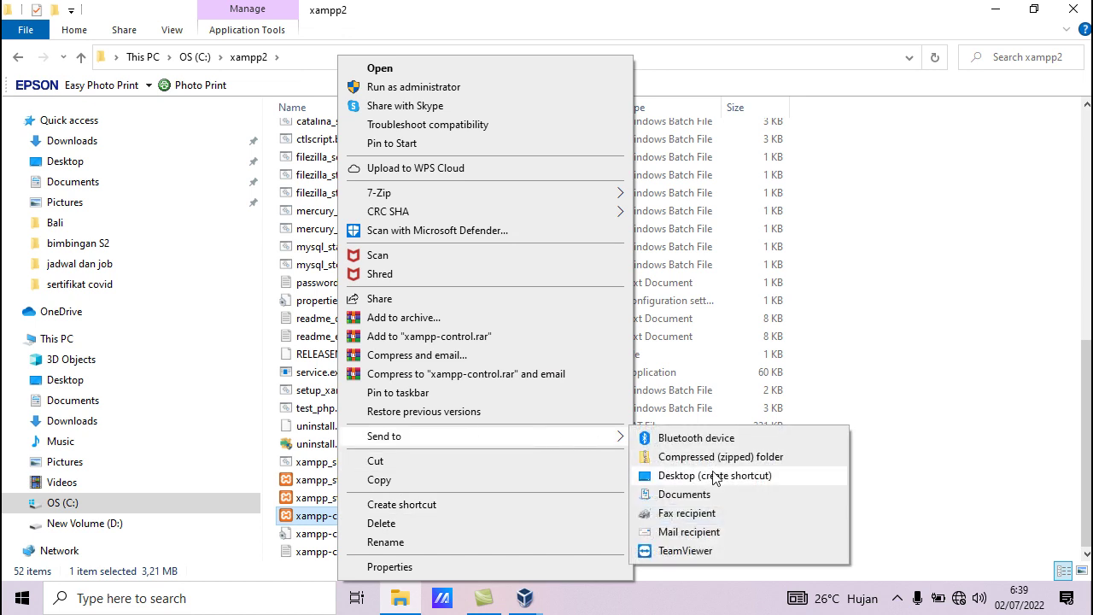
click(208, 439)
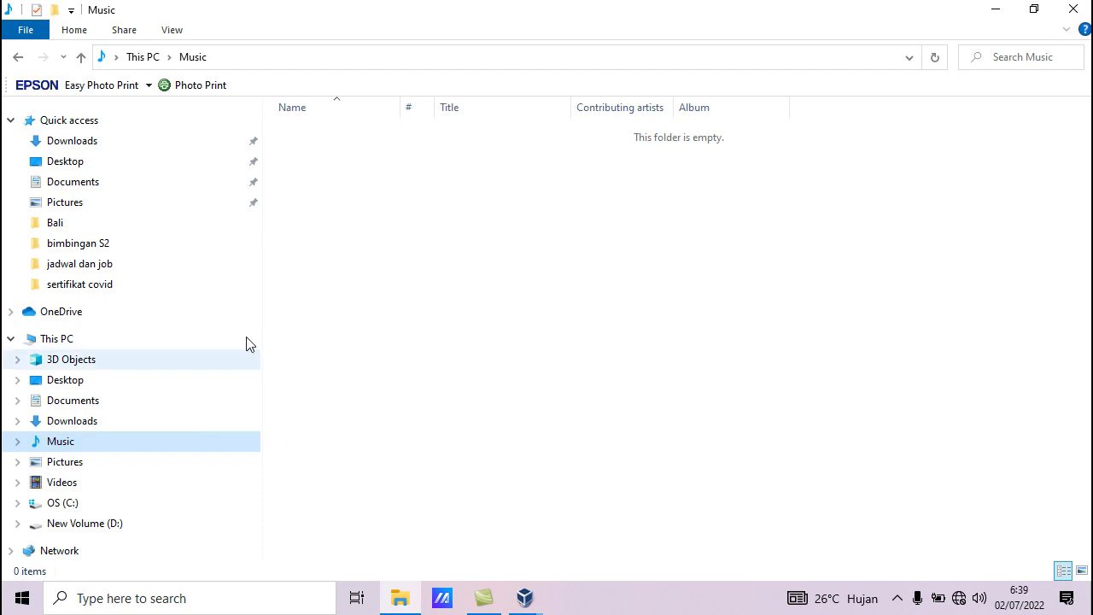
Back up to the C: drive and browse the xampp folder's contents
click(18, 58)
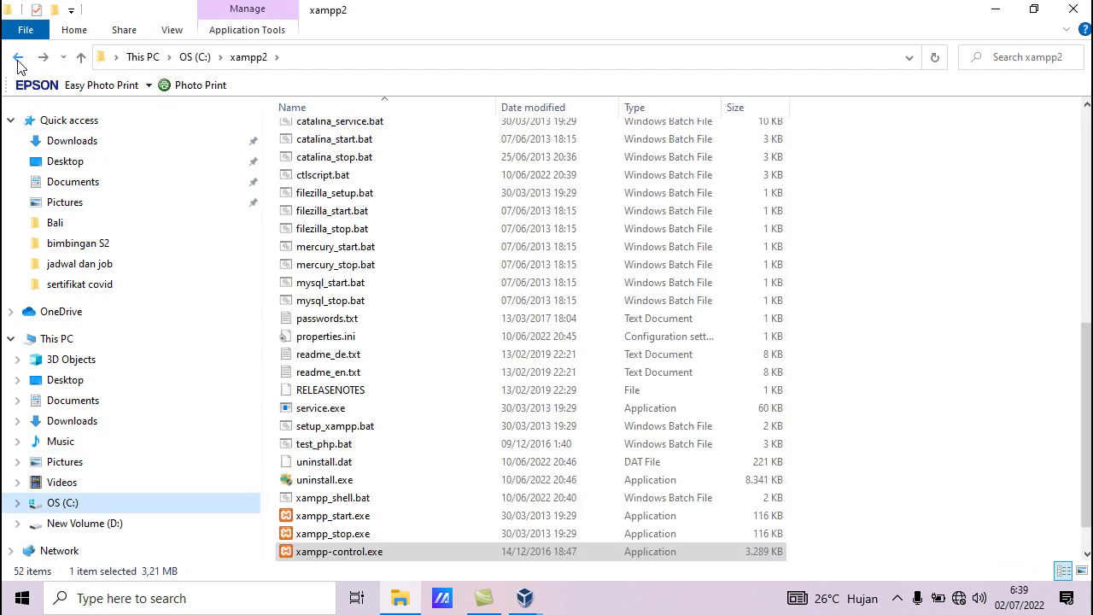
click(18, 60)
double_click(299, 419)
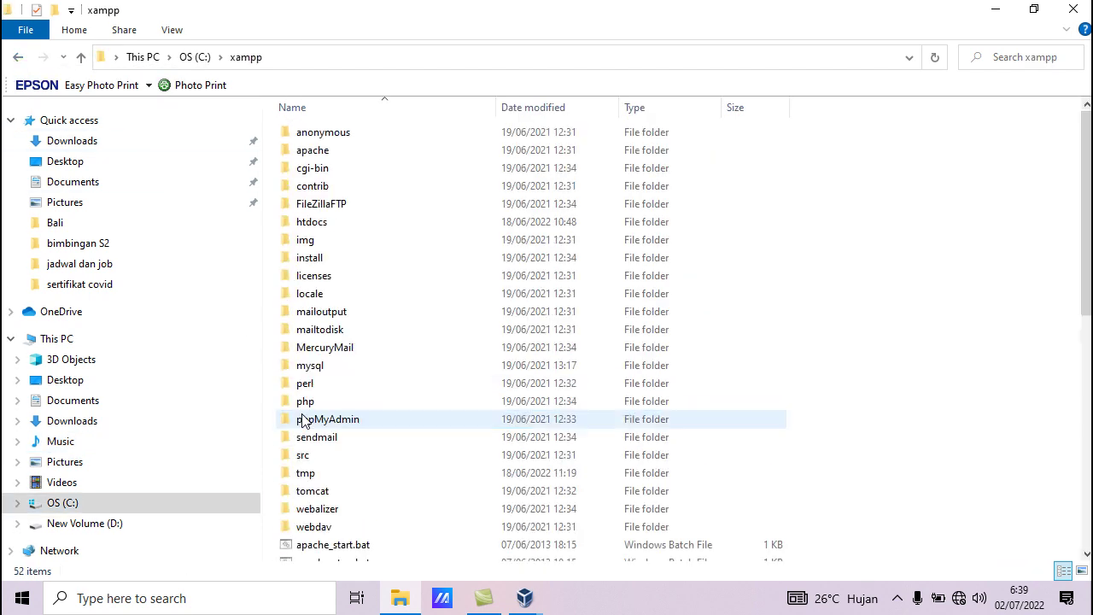
scroll(380, 517, down, 10)
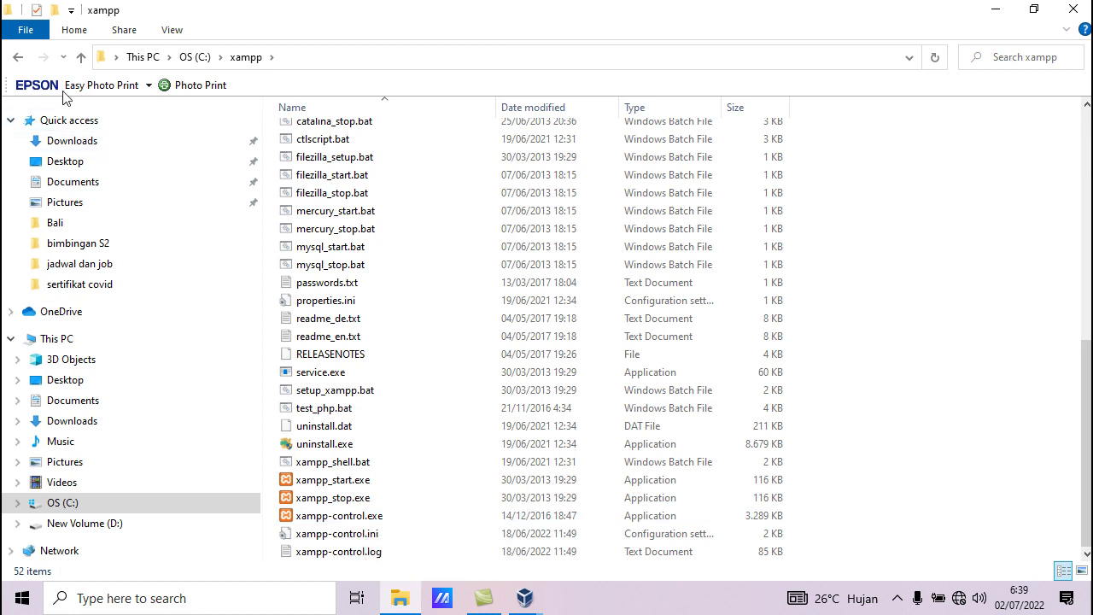
click(17, 59)
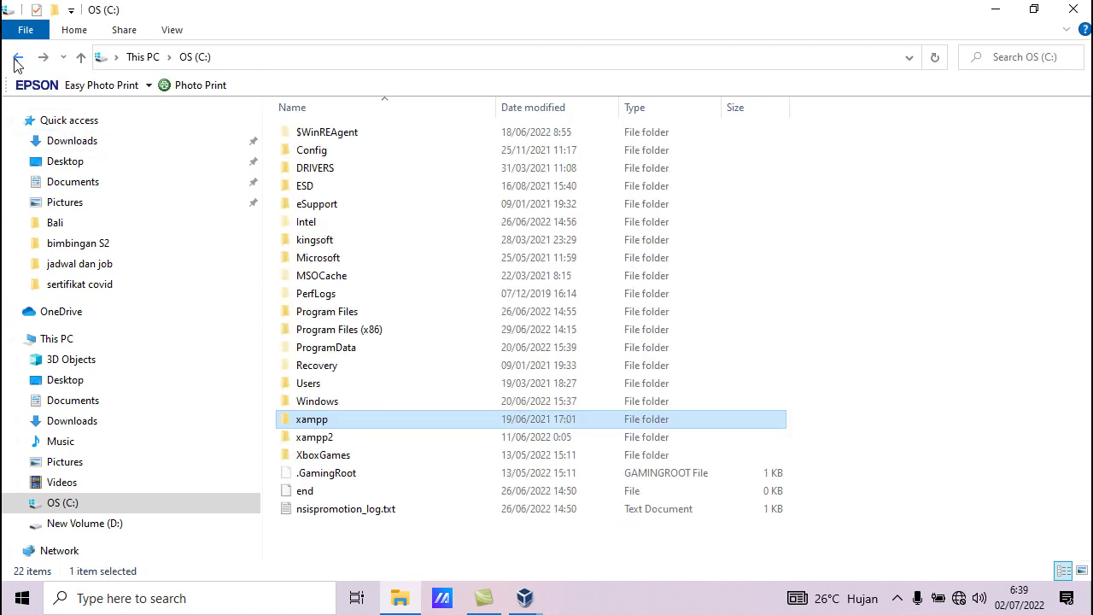
Compare the xampp and xampp2 folders' contents, ending on the C: drive listing
double_click(321, 419)
scroll(384, 482, down, 10)
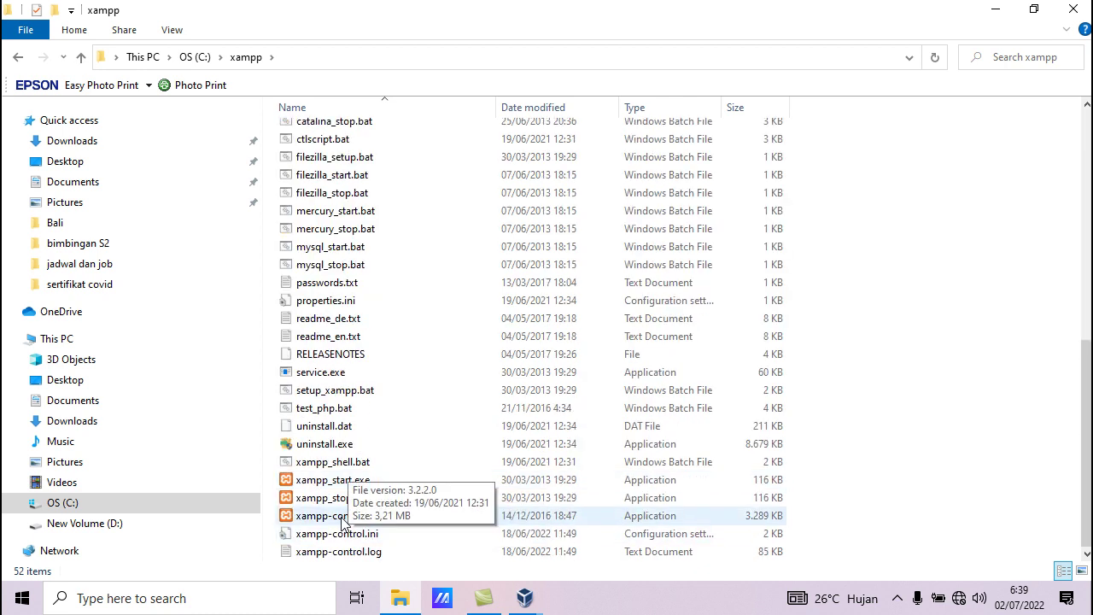
click(18, 56)
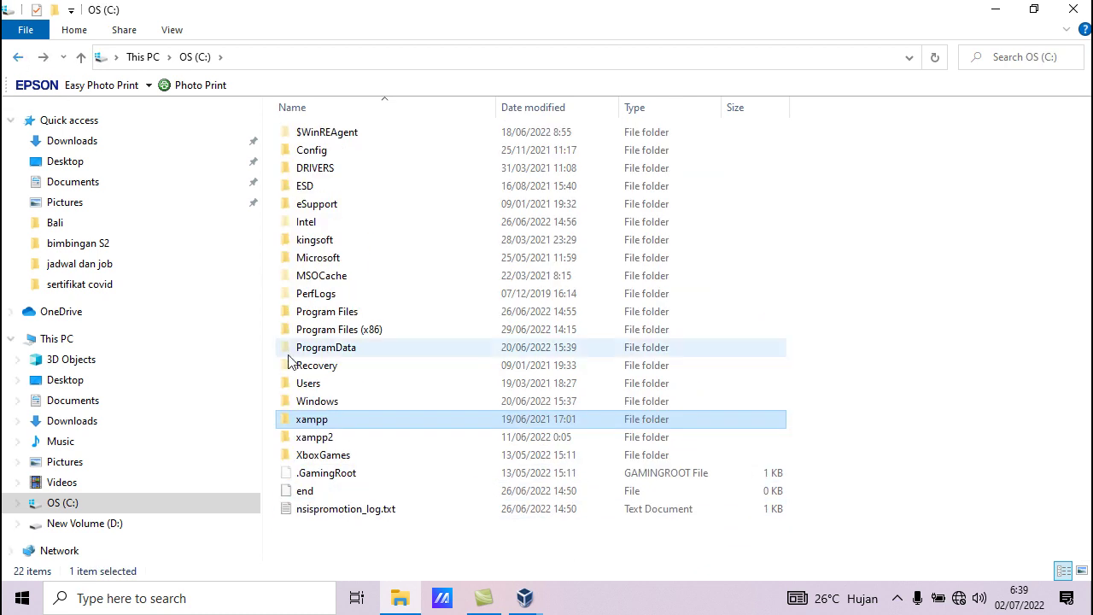
double_click(329, 436)
scroll(359, 501, down, 9)
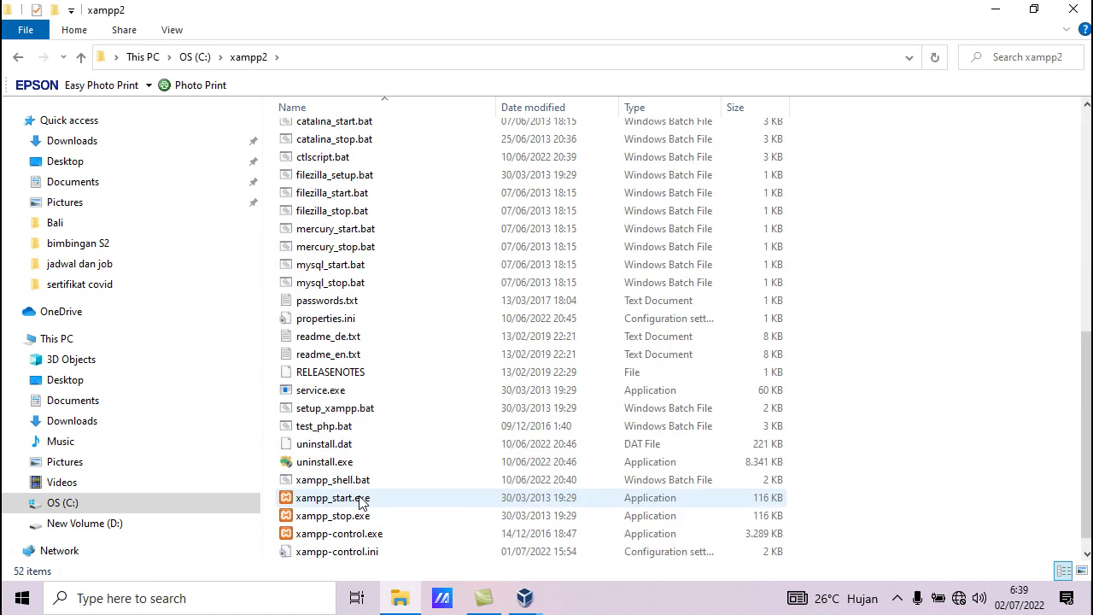
scroll(296, 507, down, 1)
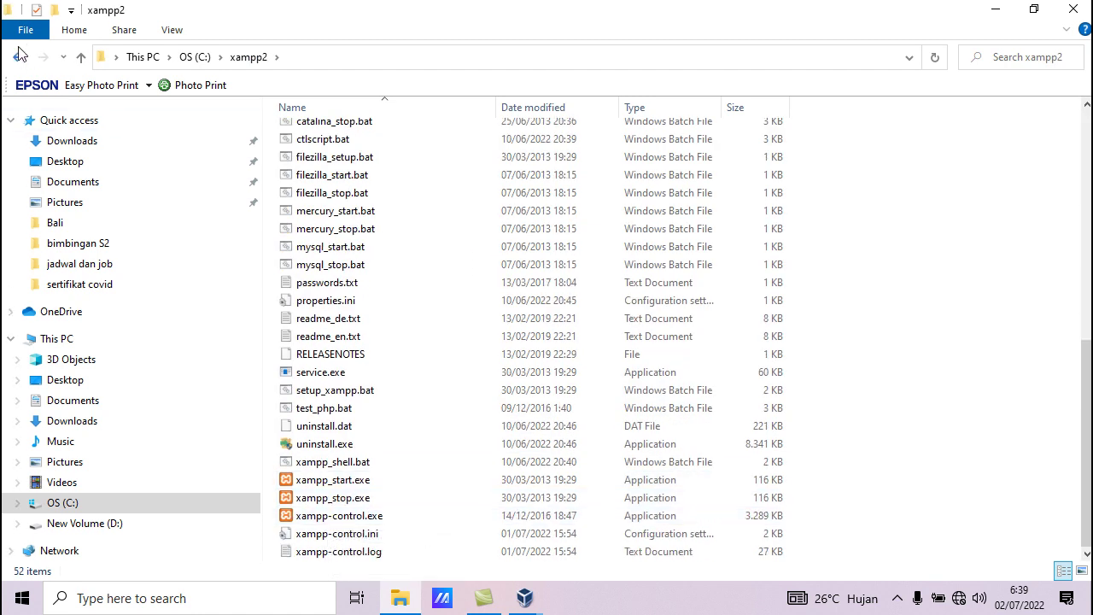
click(18, 57)
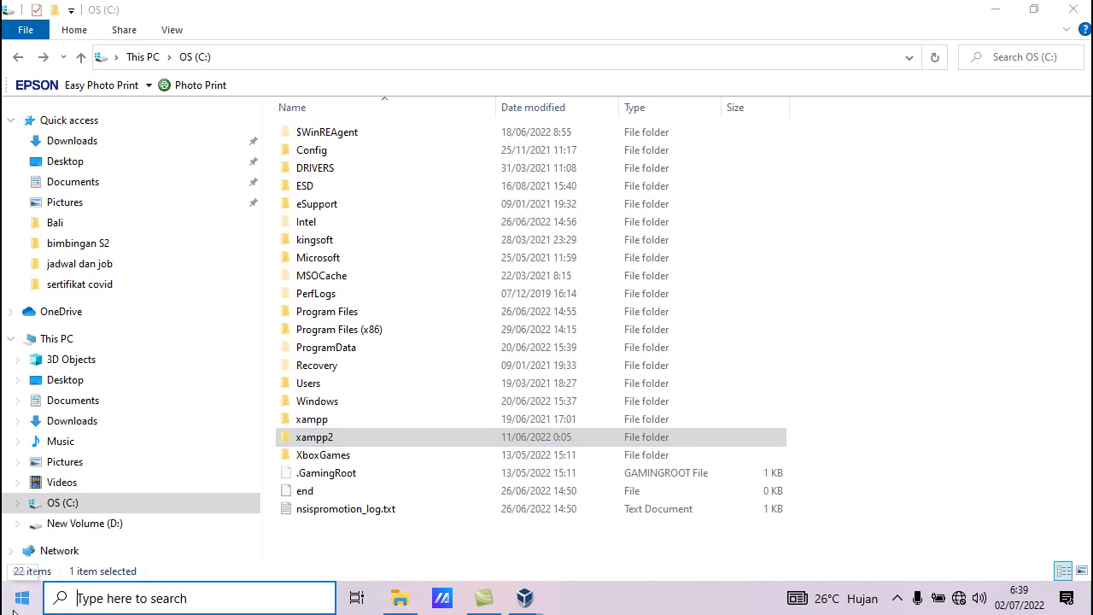
Expand the XAMPP group in the Start menu's app list, then close Start
click(15, 605)
scroll(128, 440, down, 5)
scroll(155, 452, down, 6)
scroll(226, 434, down, 6)
scroll(270, 473, down, 8)
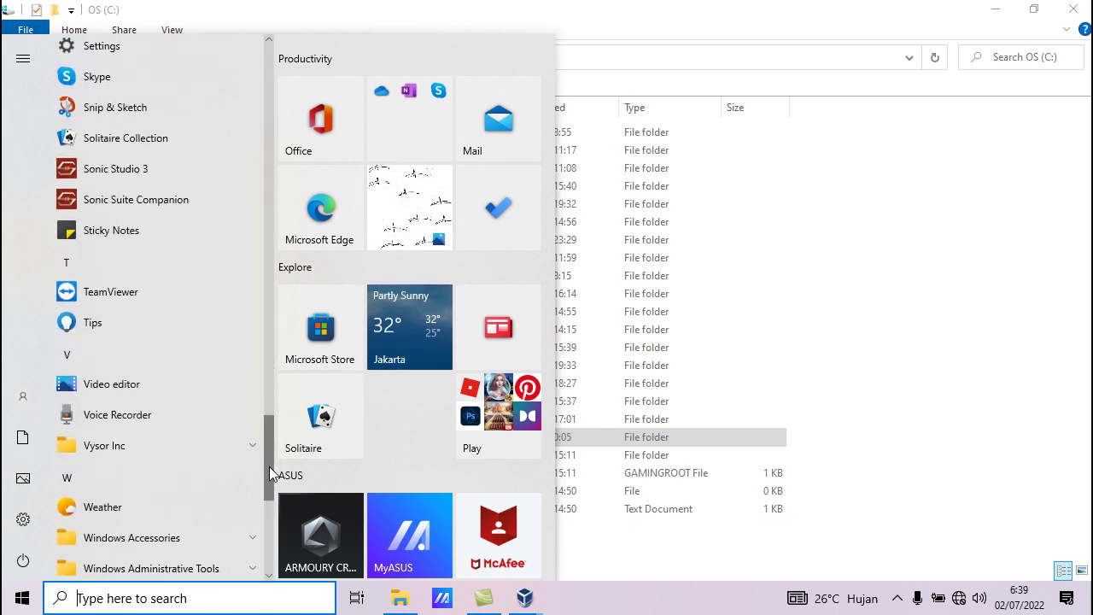
scroll(270, 472, down, 5)
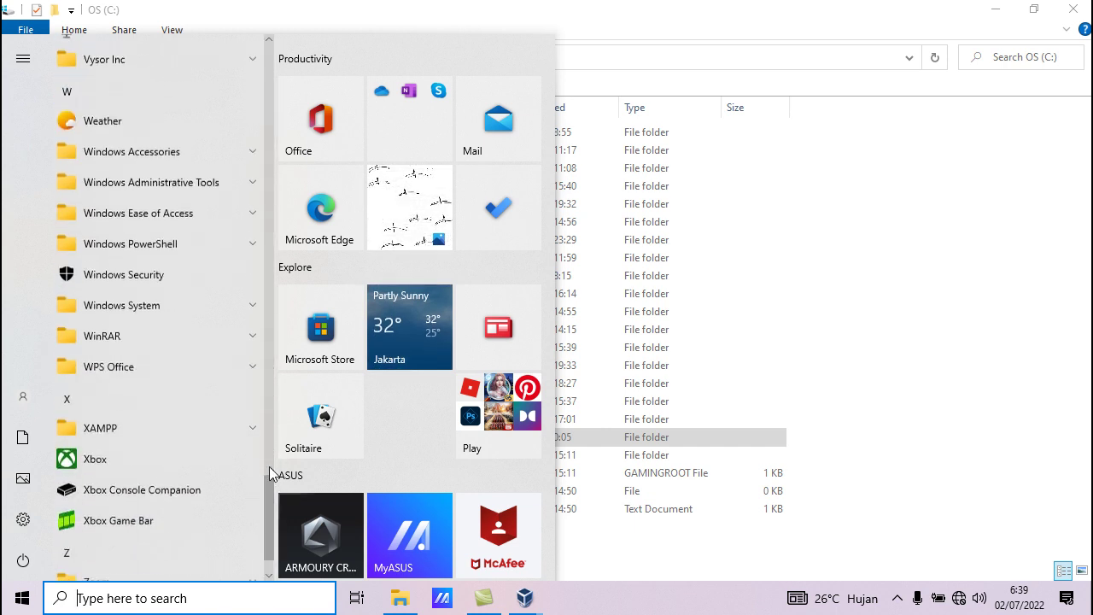
click(252, 401)
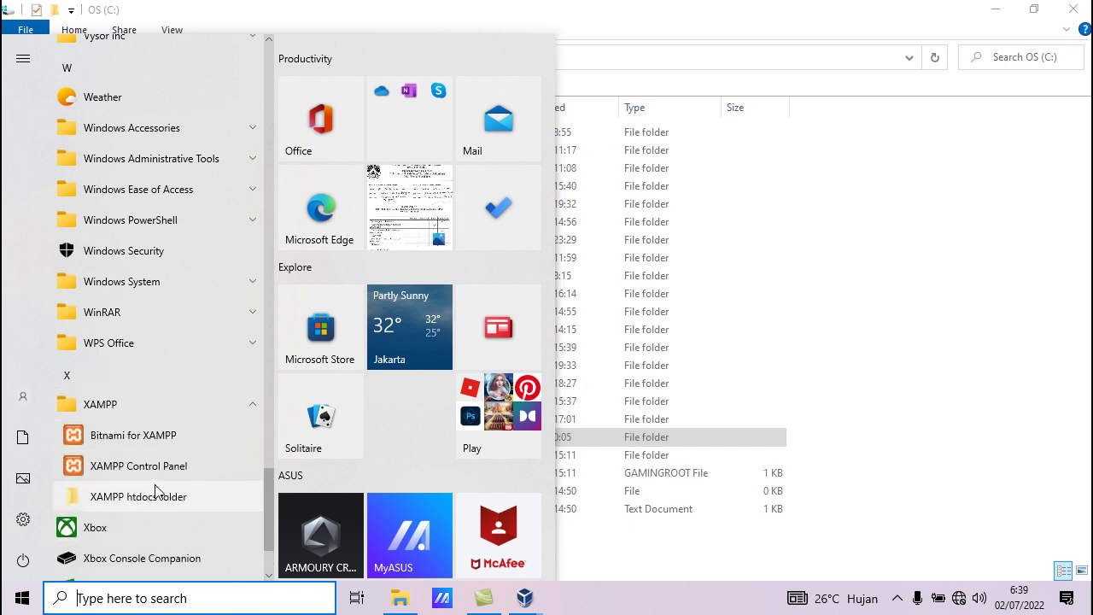
click(1007, 306)
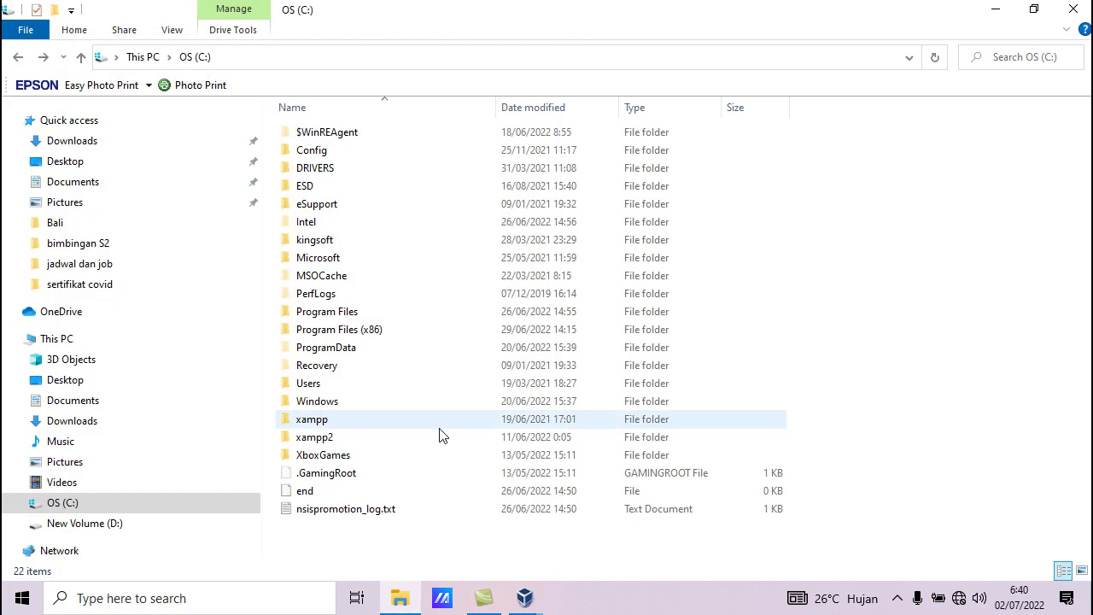
double_click(314, 437)
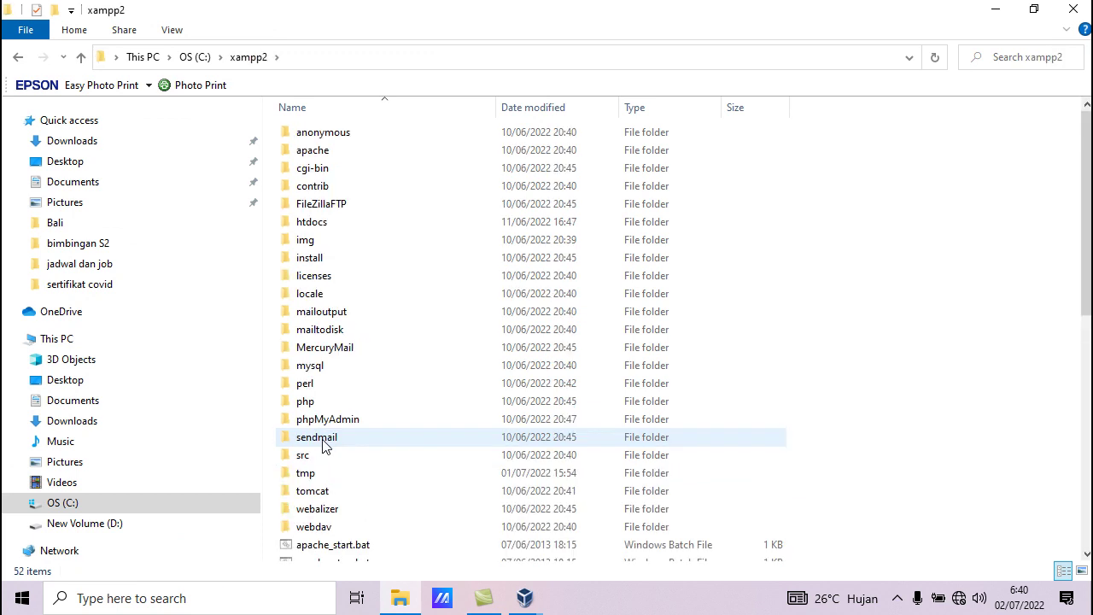
scroll(333, 470, down, 9)
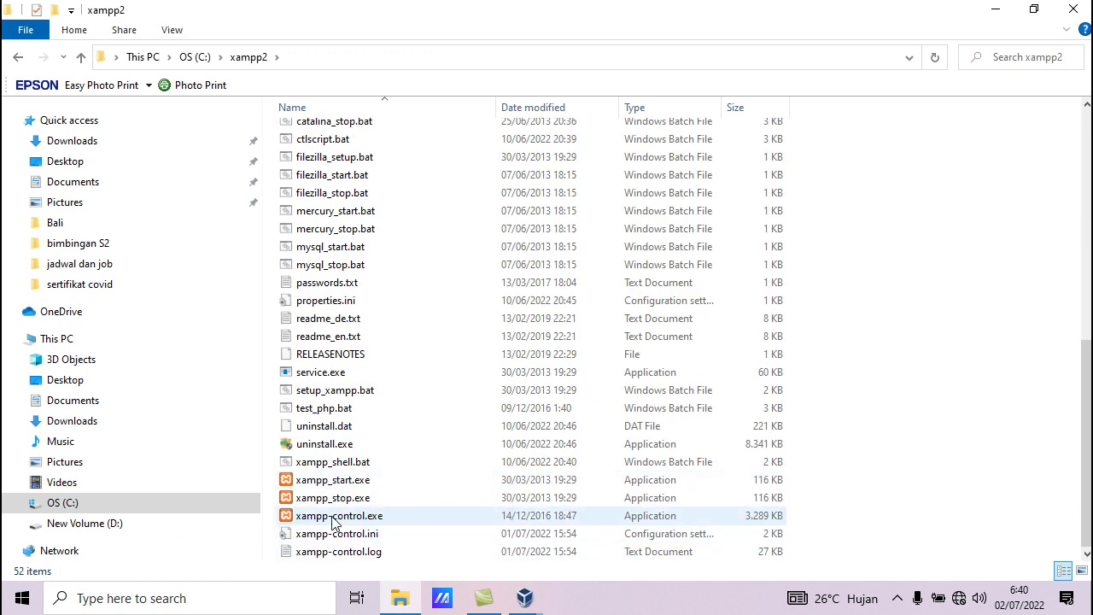
double_click(340, 515)
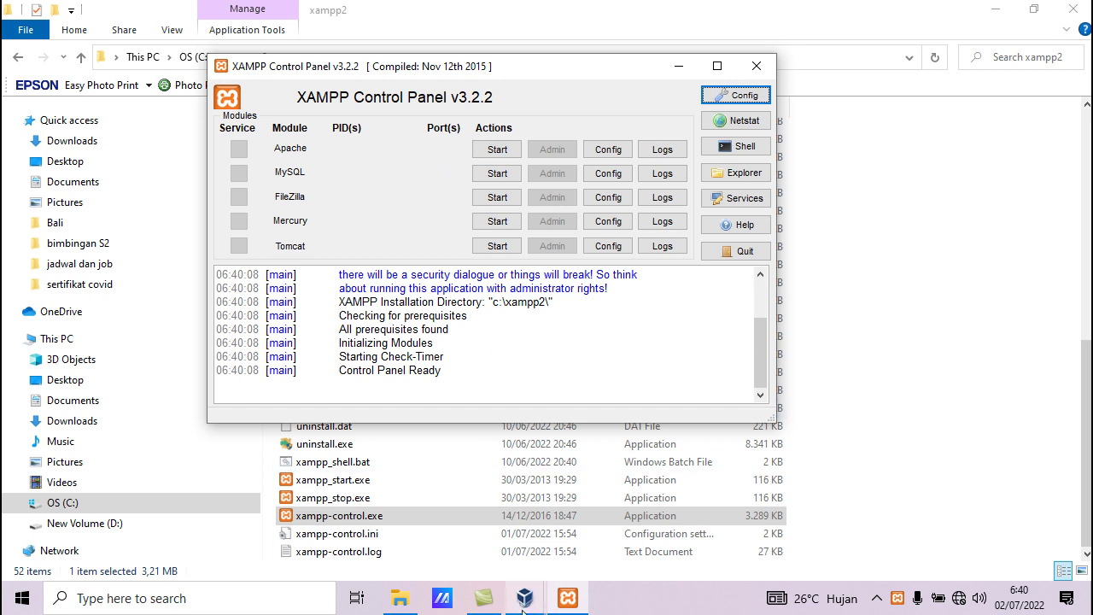
mouse_move(523, 610)
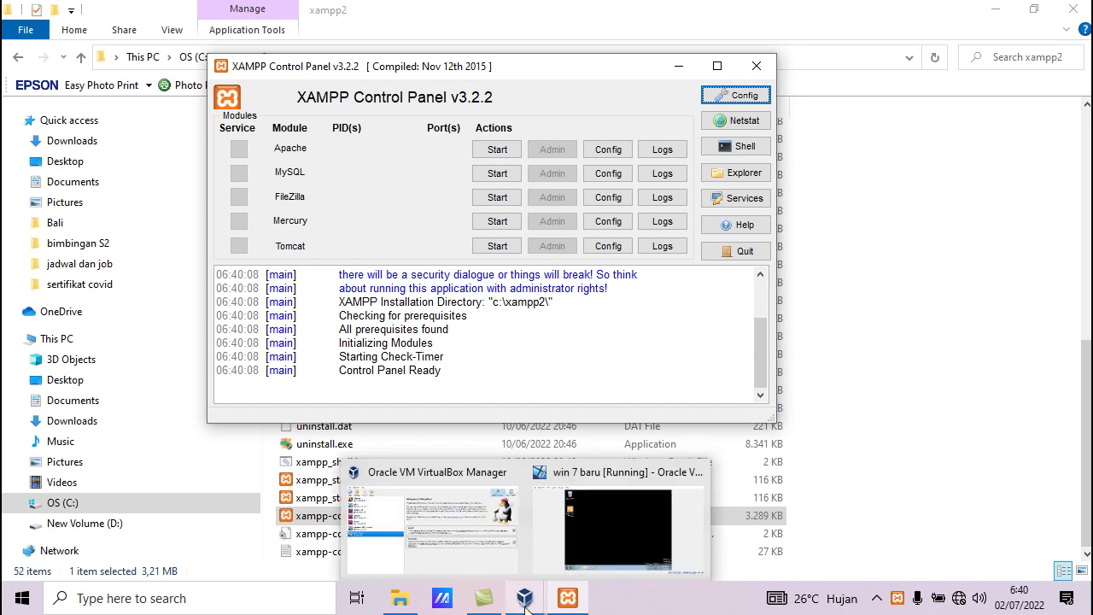
In the 'win 7 baru' guest, launch XAMPP, start Apache and MySQL, then minimize to the host
click(591, 556)
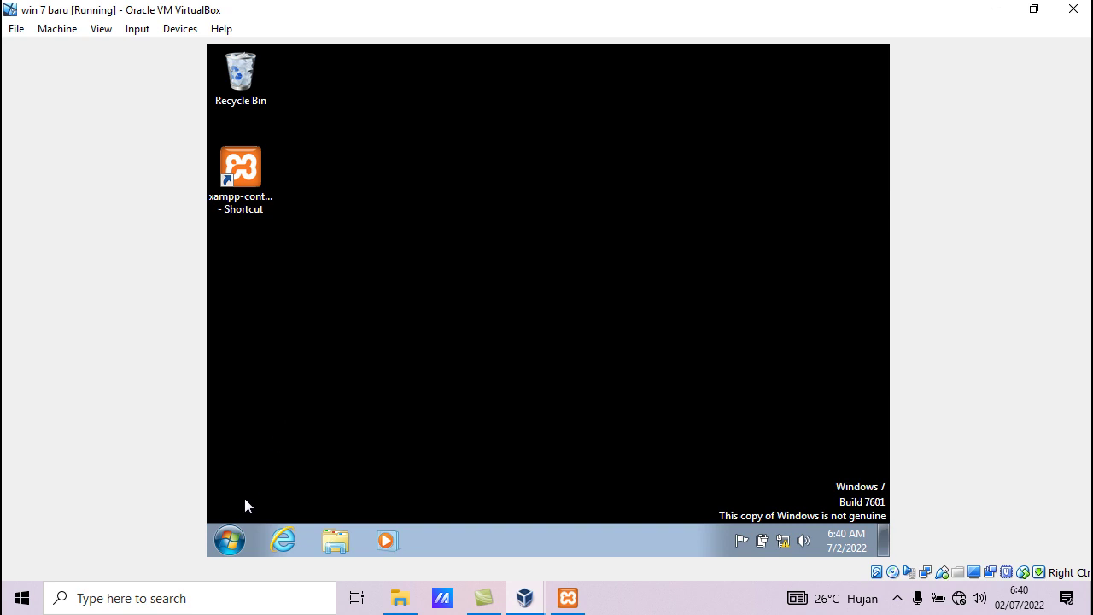
double_click(228, 195)
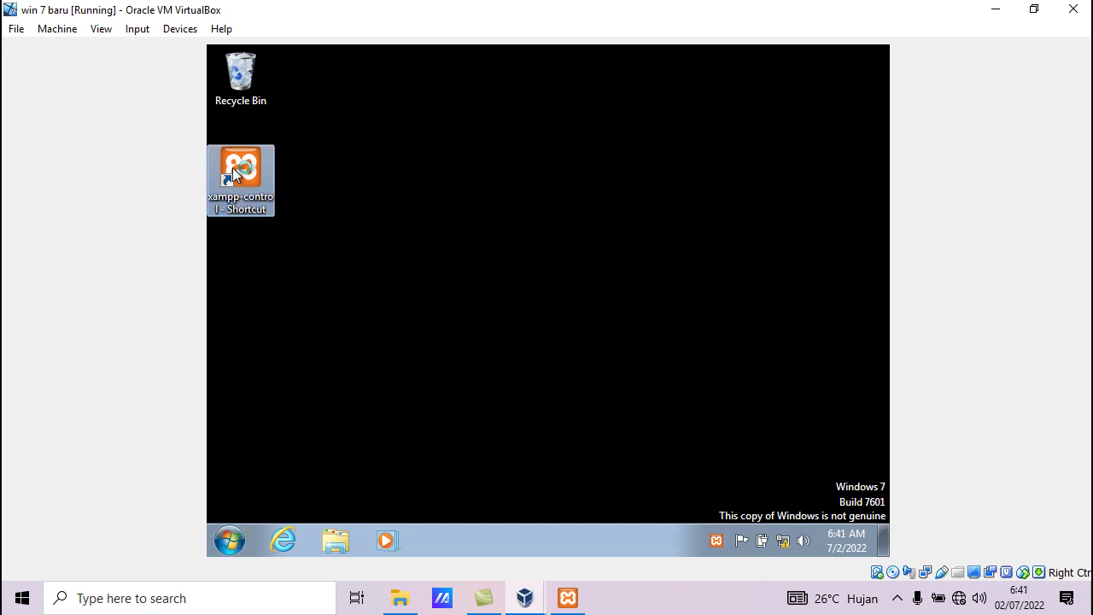
click(505, 138)
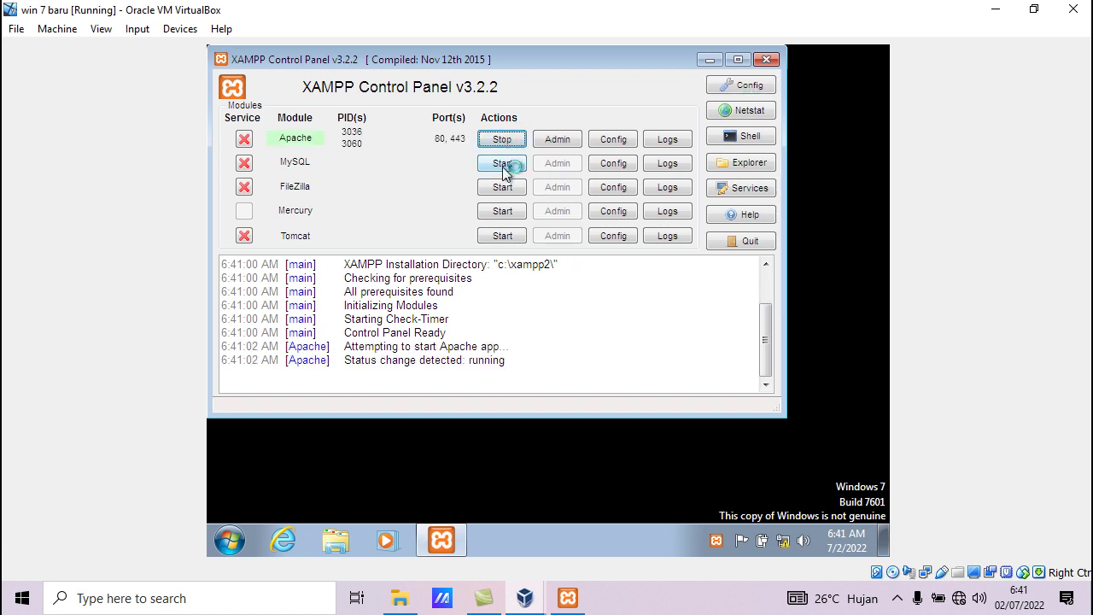
click(503, 164)
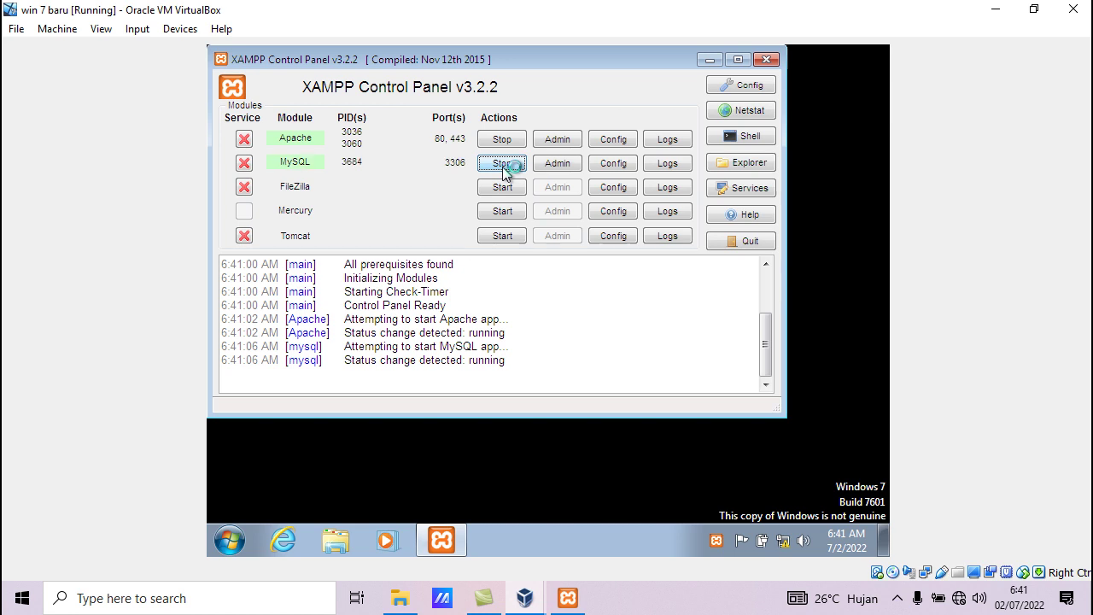
click(707, 58)
click(994, 9)
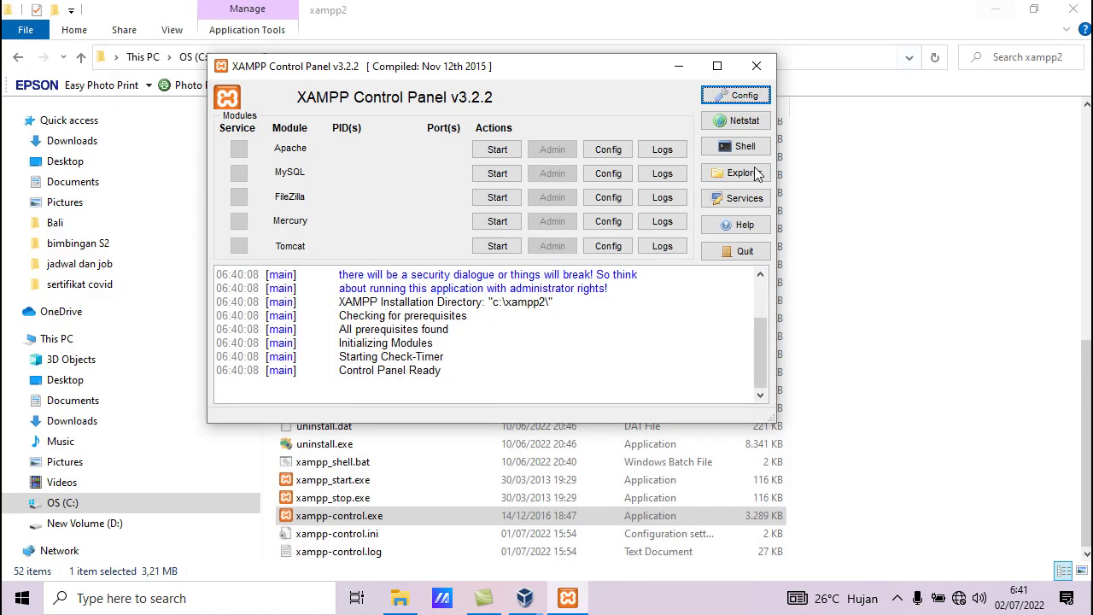
Start host Apache (ports 80, 443) and MySQL (port 3306), then minimize XAMPP
click(497, 149)
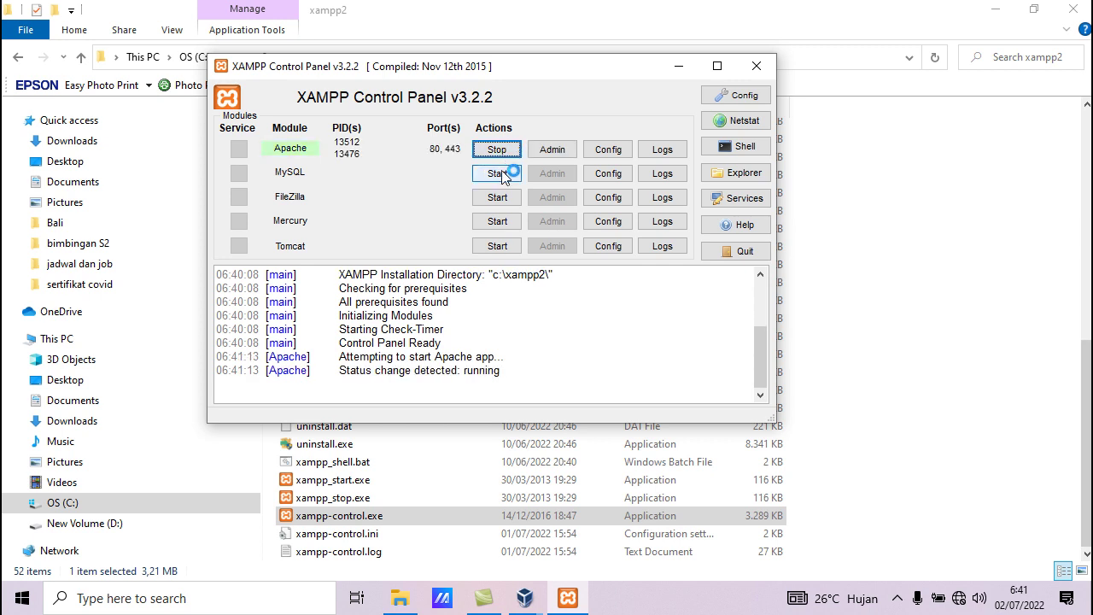
click(502, 173)
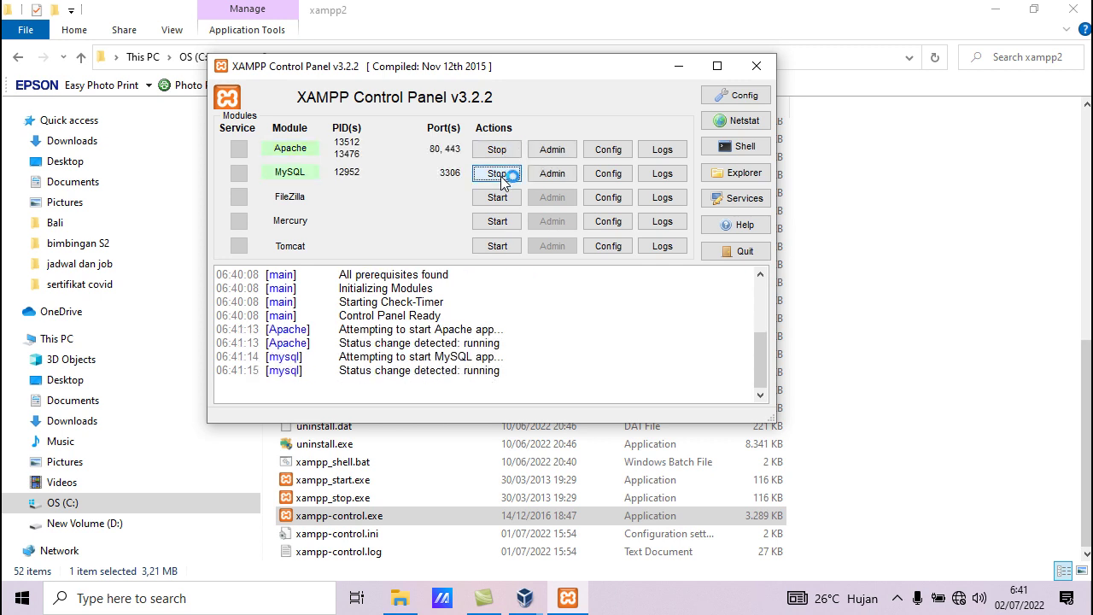
click(674, 68)
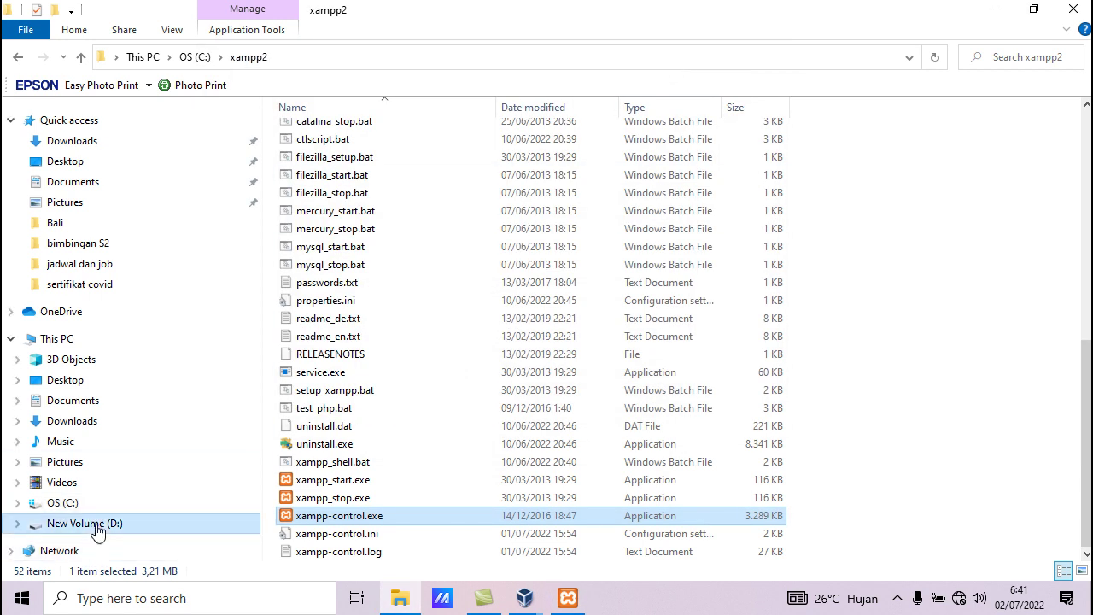
Navigate D: > yuyu > … > praktek database > rest-api-php > server and select index.php and koneksi.php
click(91, 526)
double_click(309, 313)
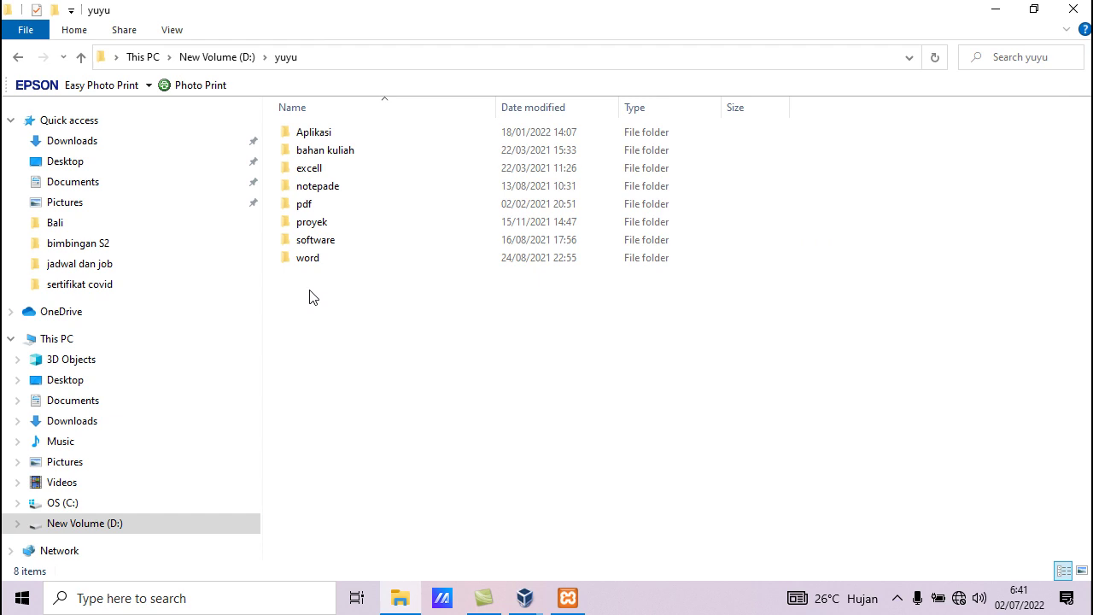
double_click(312, 150)
double_click(346, 223)
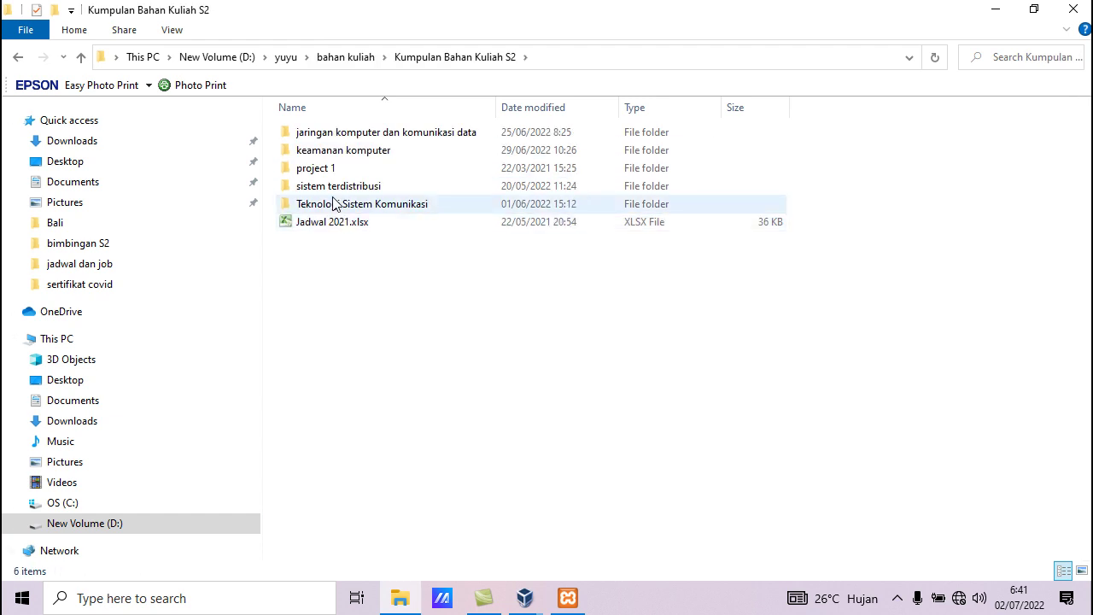
click(333, 203)
double_click(333, 188)
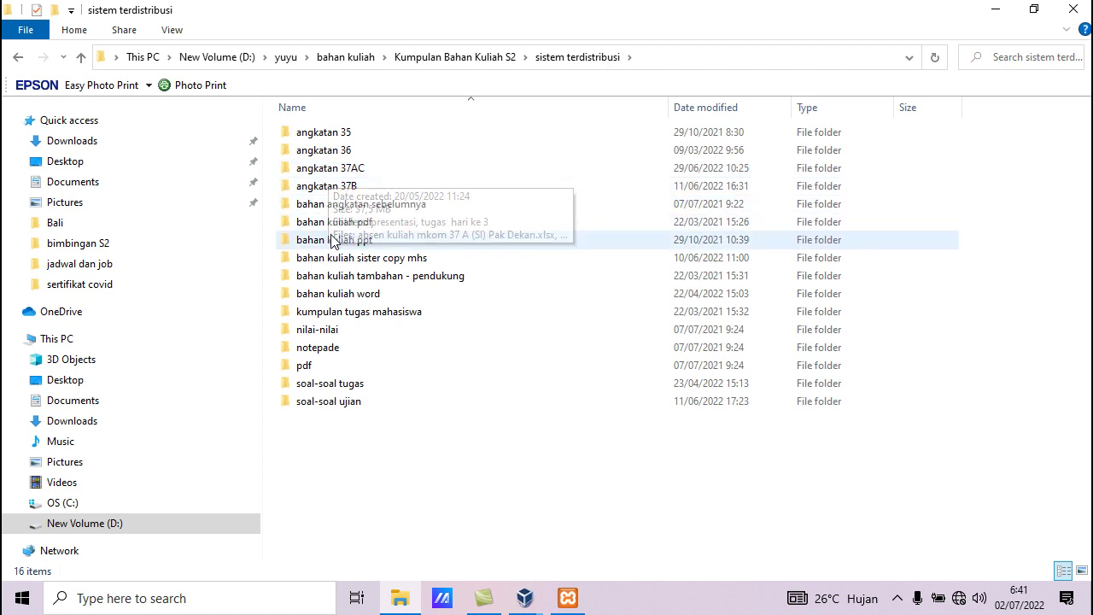
double_click(353, 261)
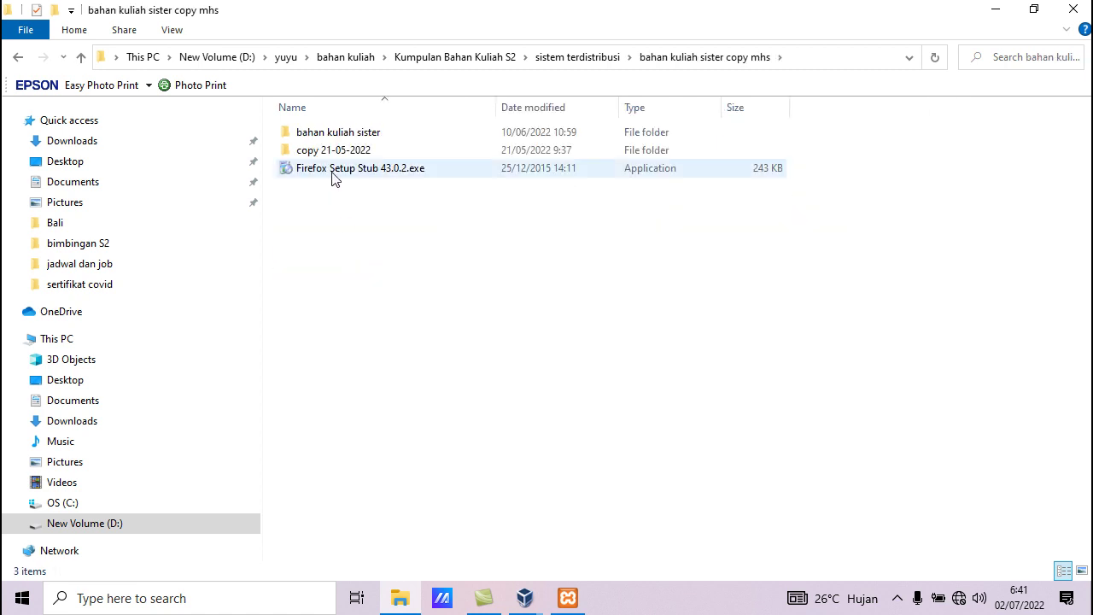
double_click(333, 135)
double_click(334, 190)
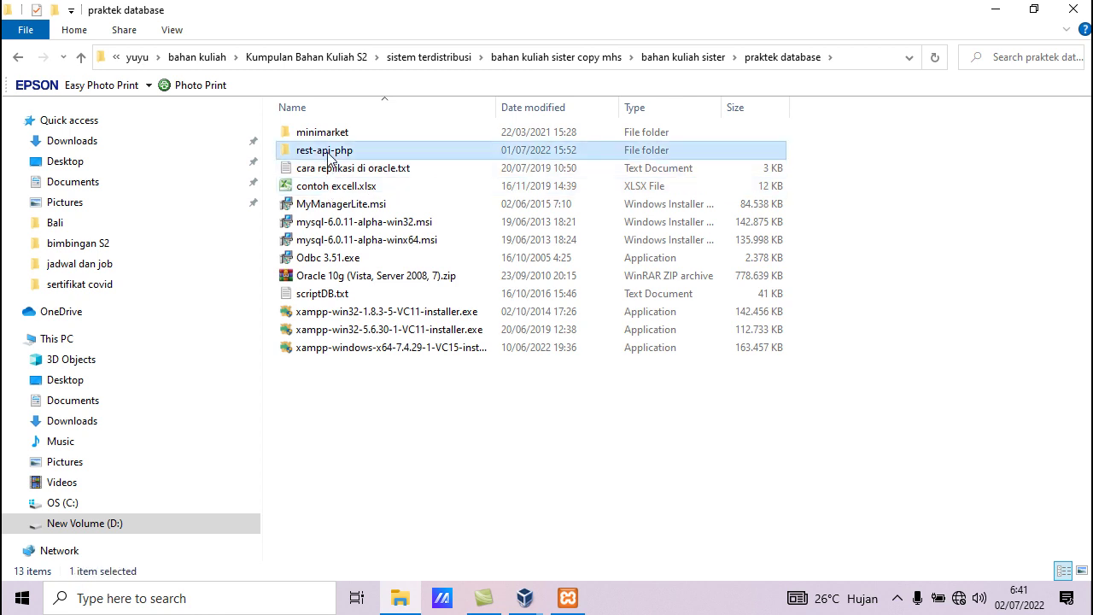
double_click(328, 154)
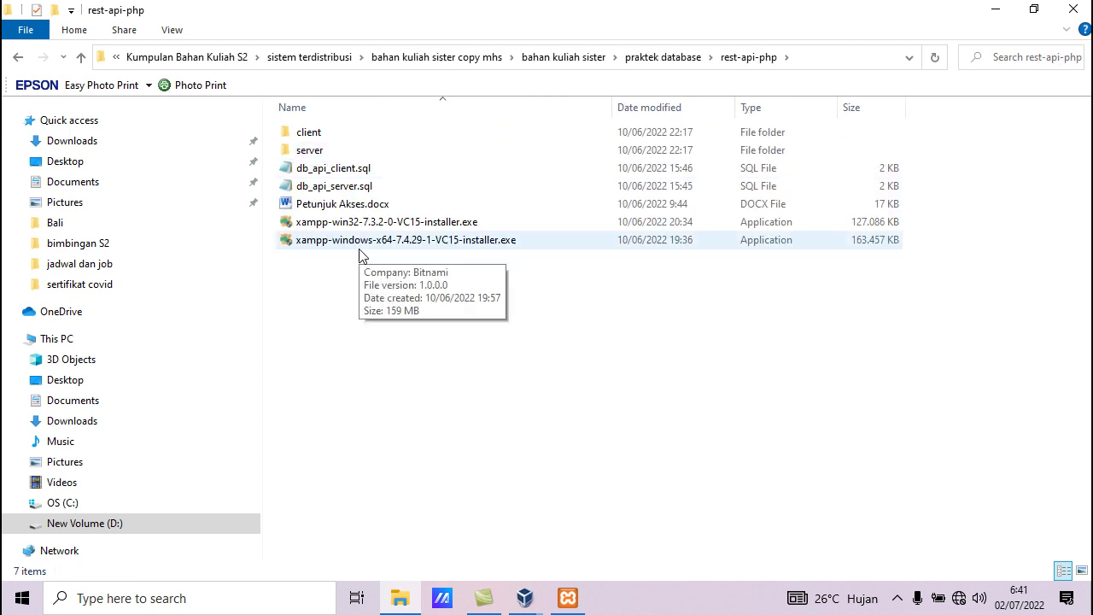
double_click(309, 152)
drag(297, 177, 338, 129)
Copy index.php and koneksi.php into C:\xampp2\htdocs\rest-api-php
right_click(328, 129)
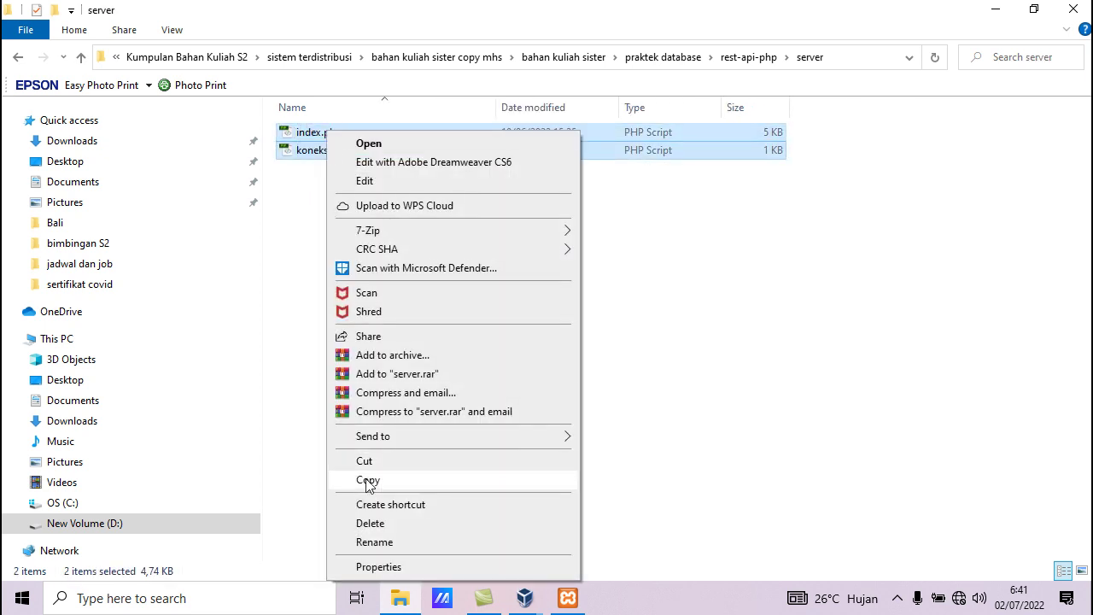
click(368, 481)
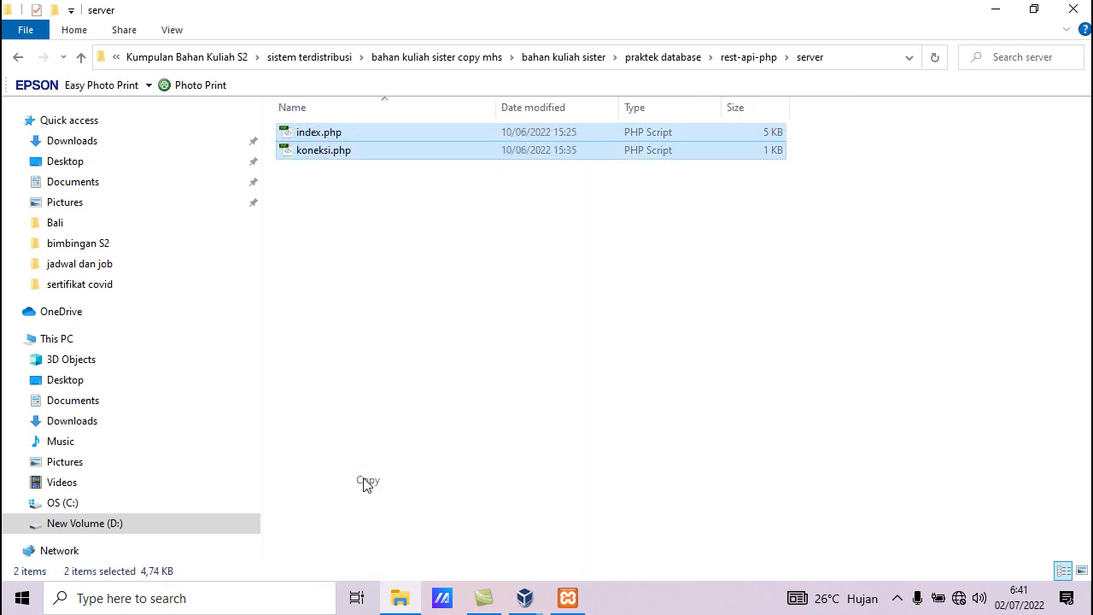
click(66, 506)
click(298, 443)
double_click(298, 442)
double_click(307, 221)
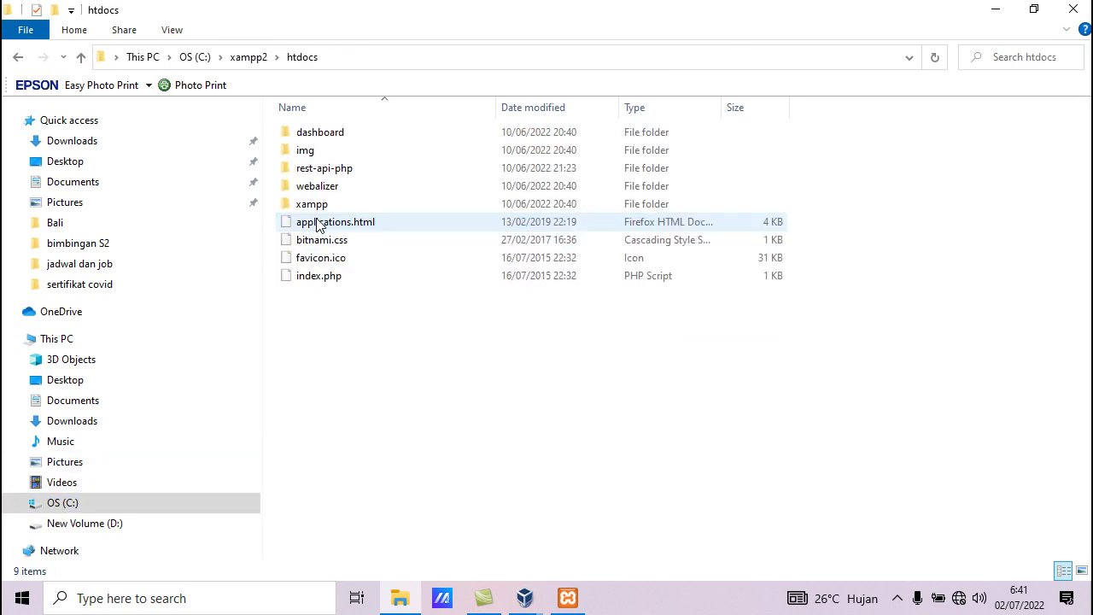
double_click(335, 171)
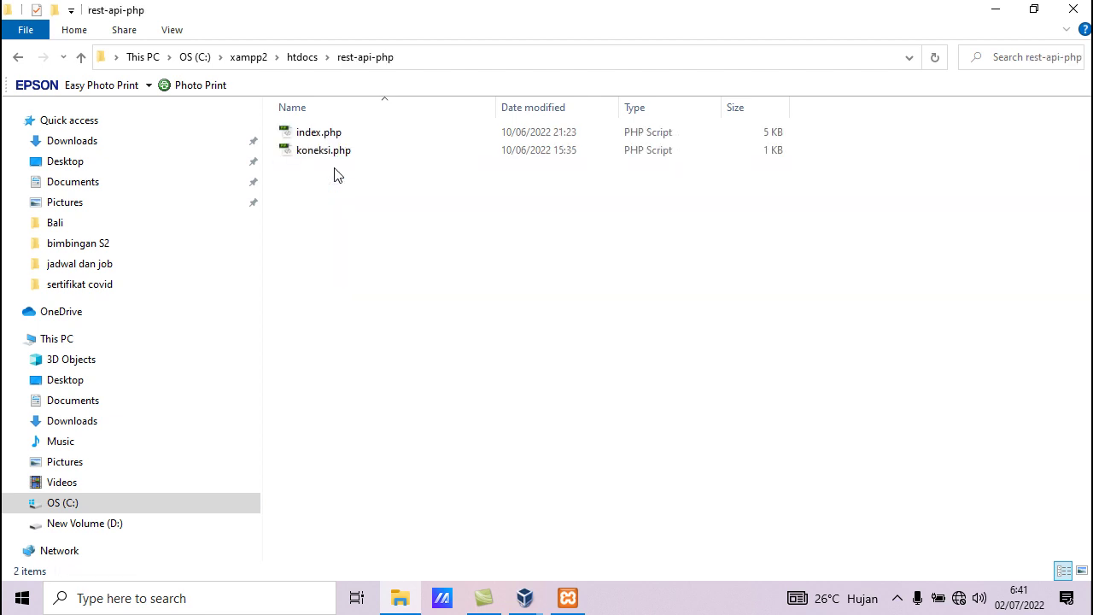
right_click(400, 236)
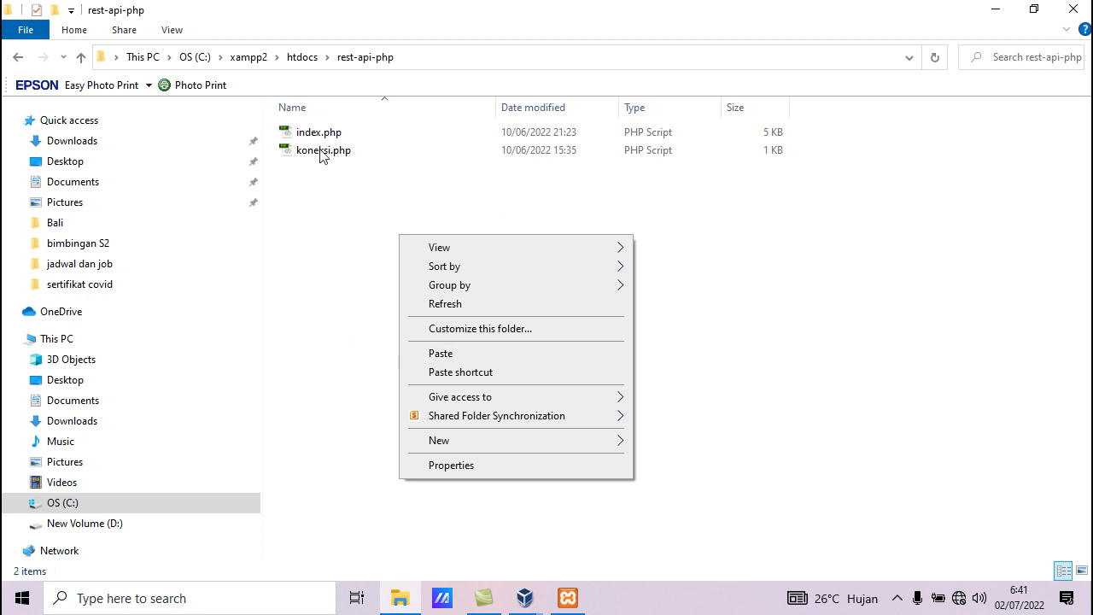
click(345, 226)
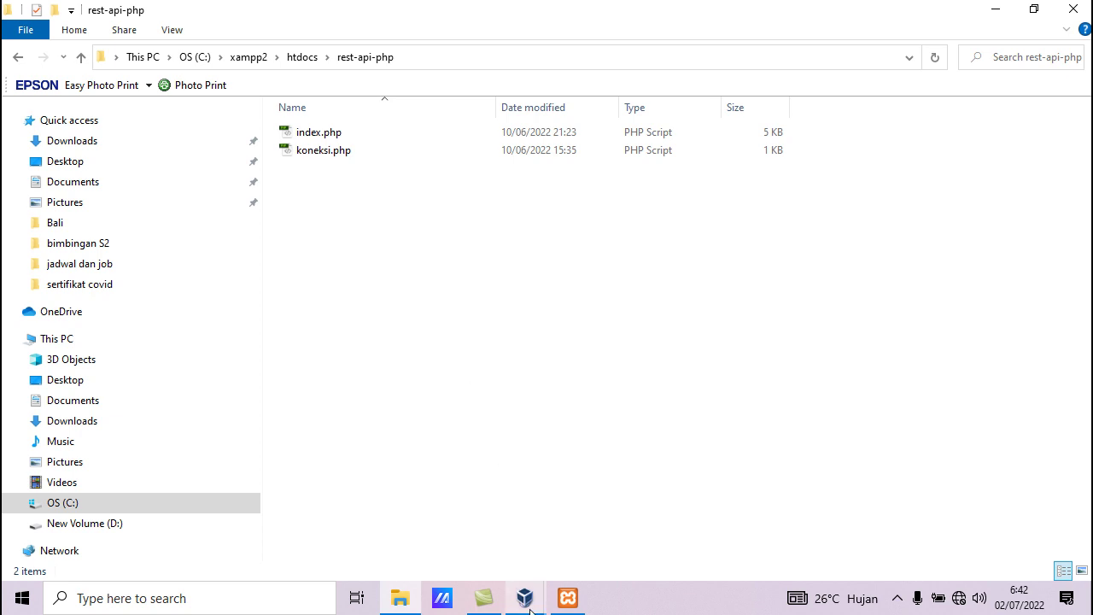
Briefly bring up the VM, then return File Explorer to the praktek database folder on D:
mouse_move(528, 608)
click(588, 527)
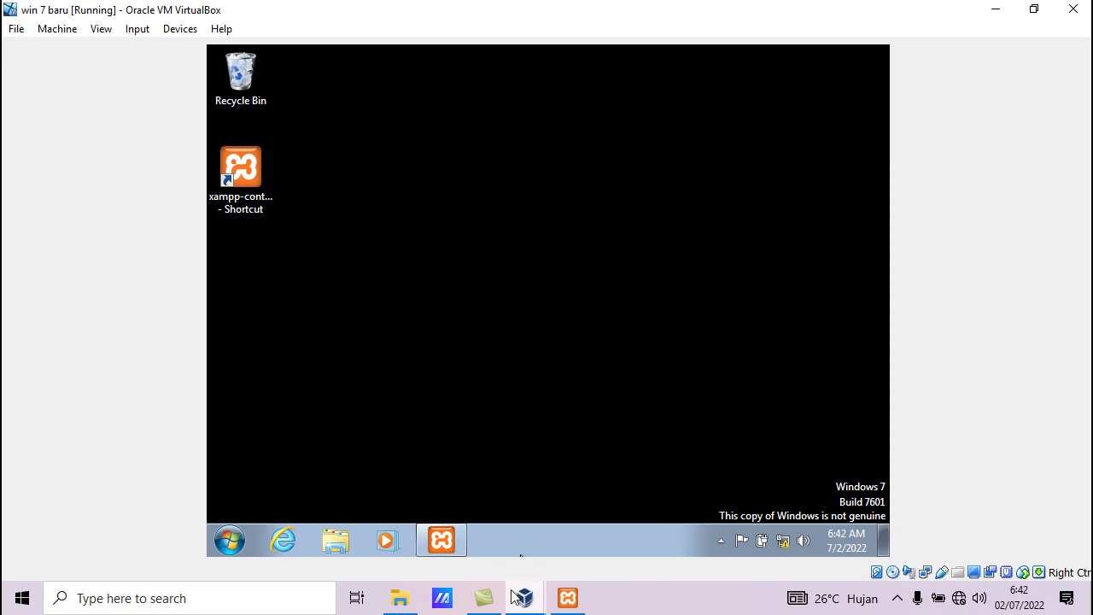
click(400, 599)
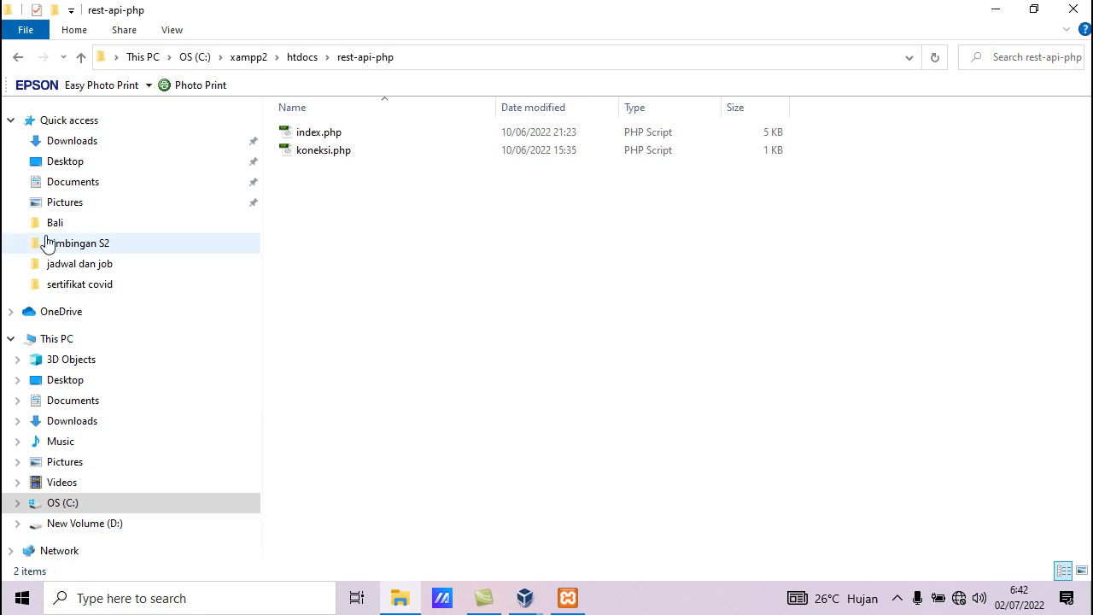
click(19, 58)
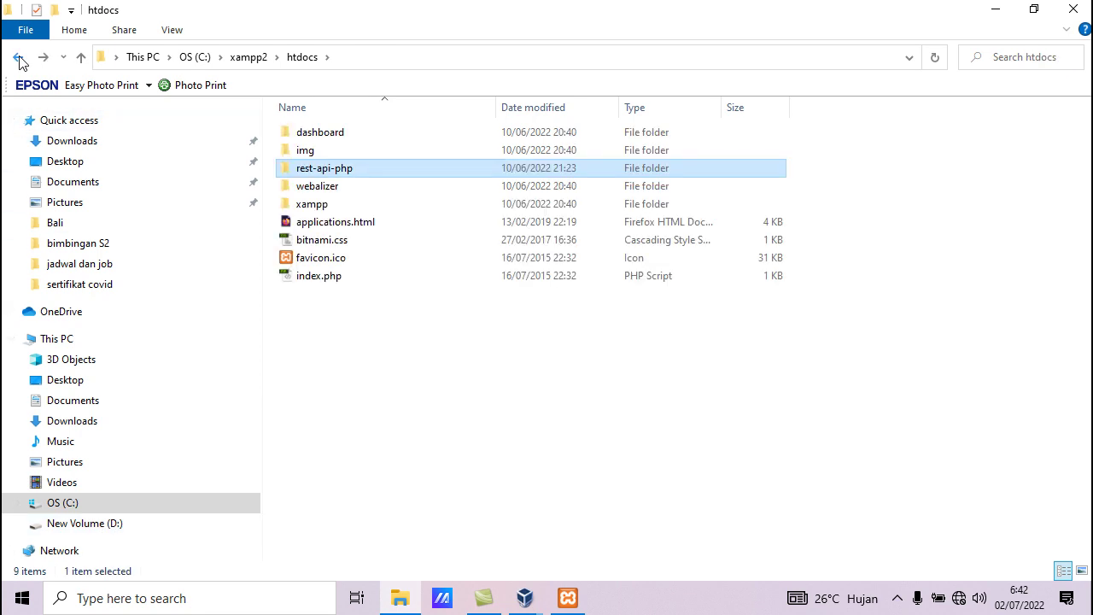
click(18, 58)
click(18, 58)
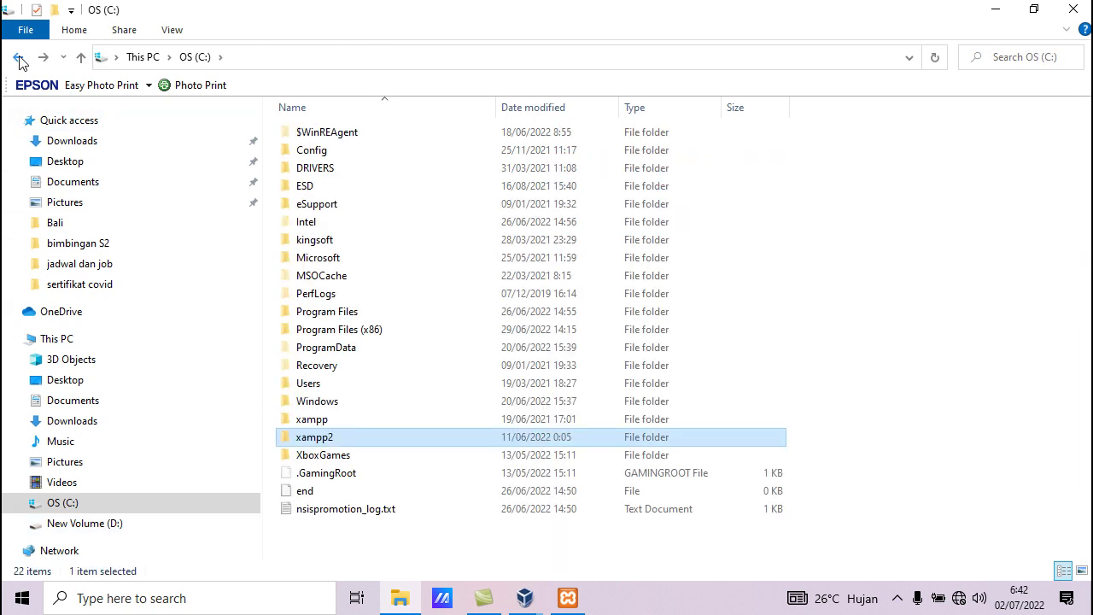
click(19, 59)
click(19, 58)
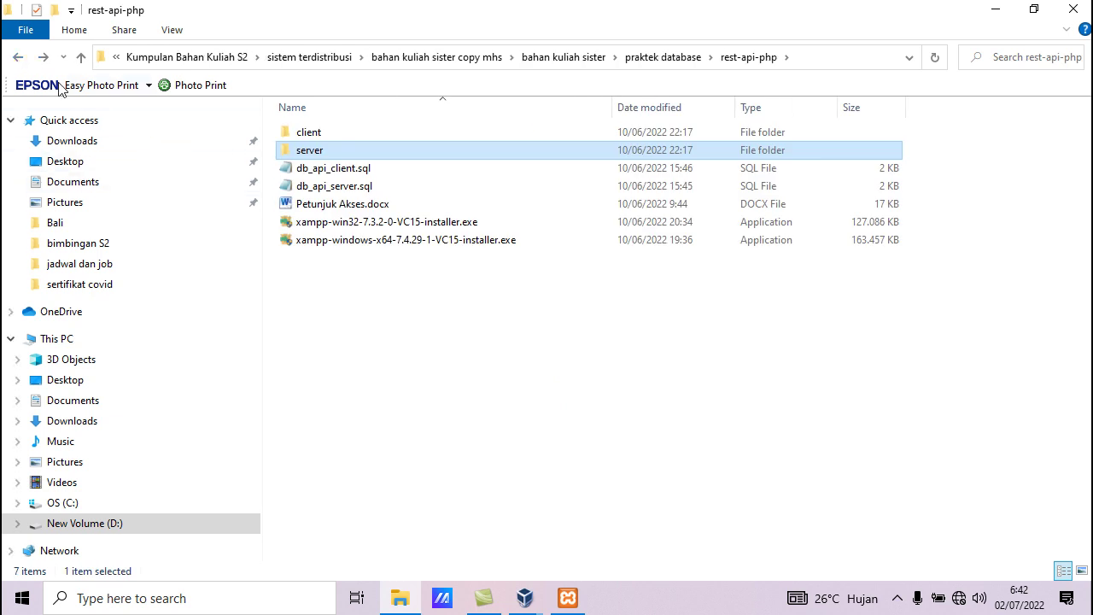
click(19, 58)
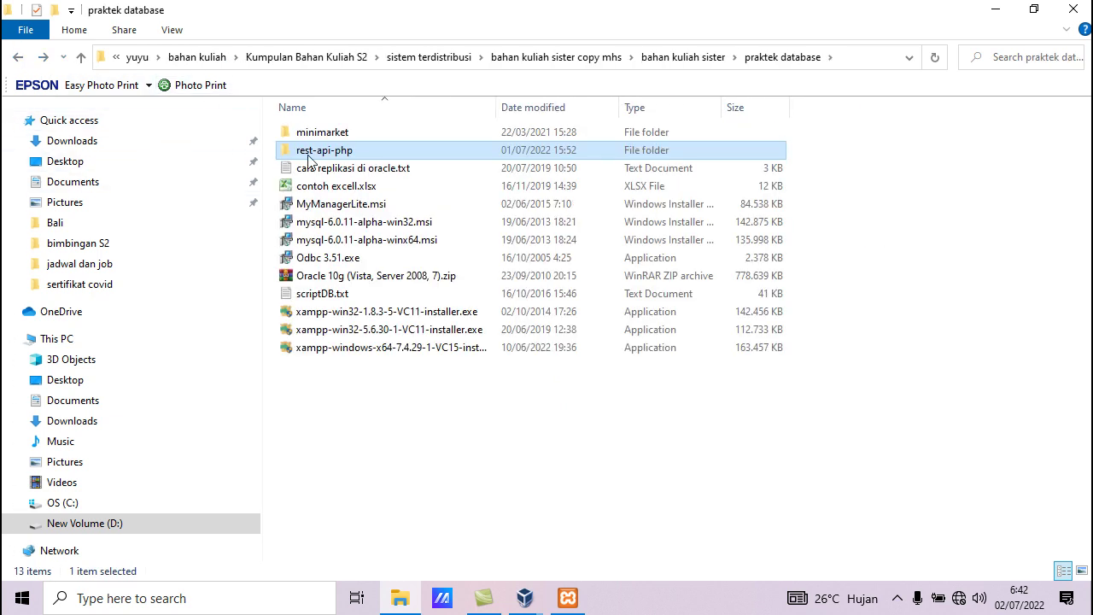
Share the rest-api-php folder with Everyone at Read/Write permission
right_click(310, 160)
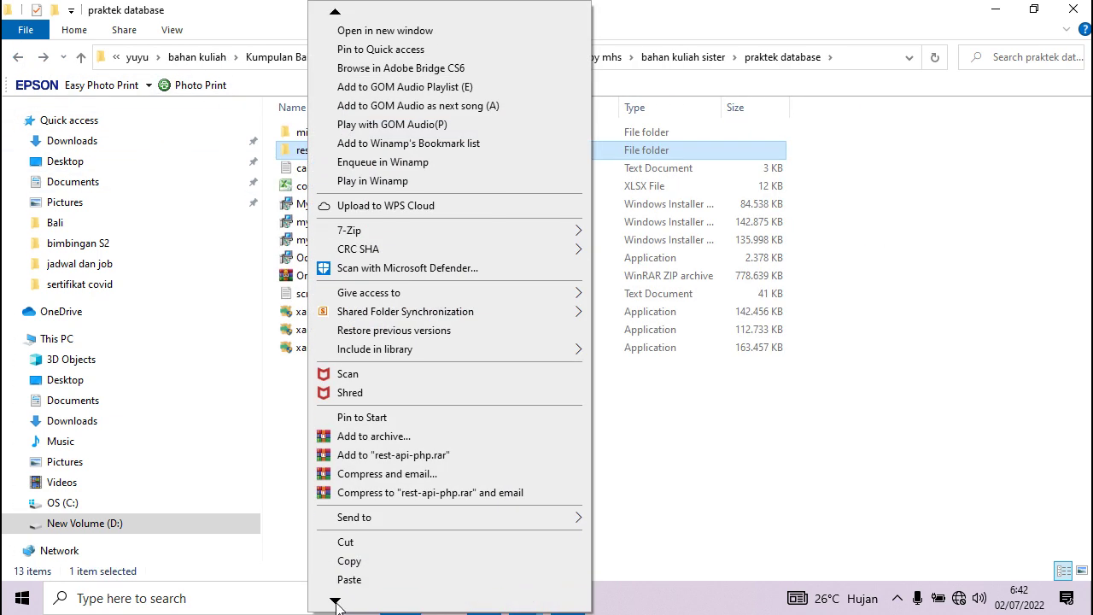
click(359, 579)
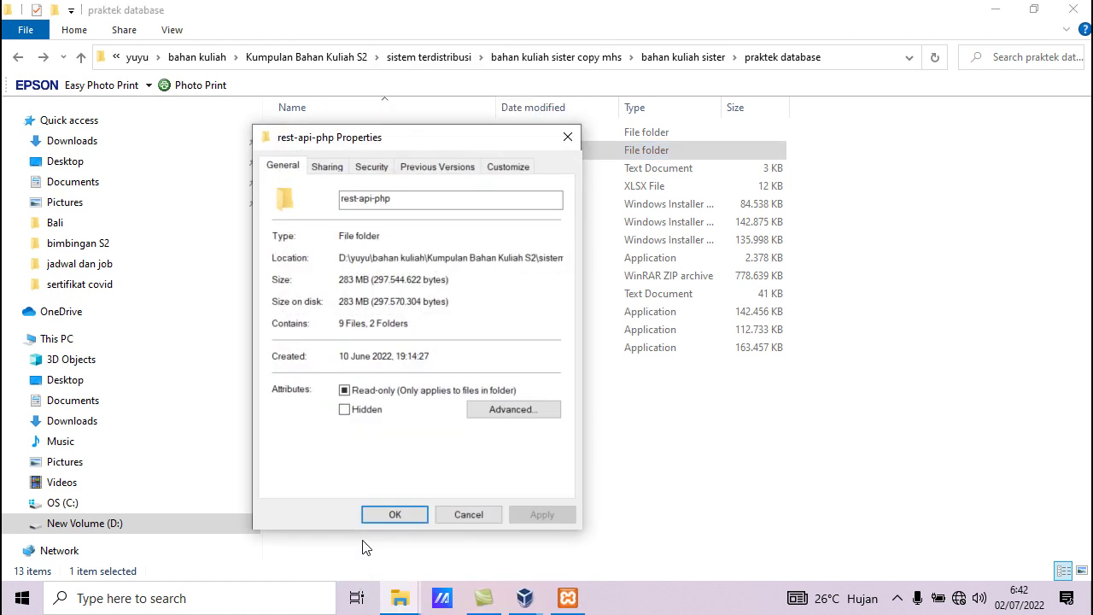
click(334, 168)
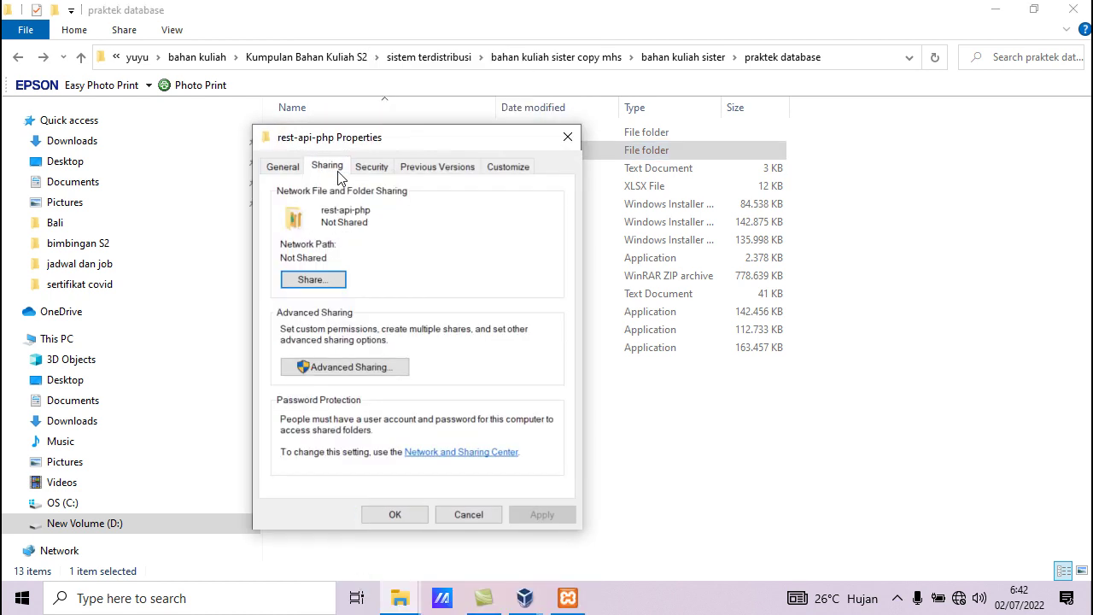
click(317, 282)
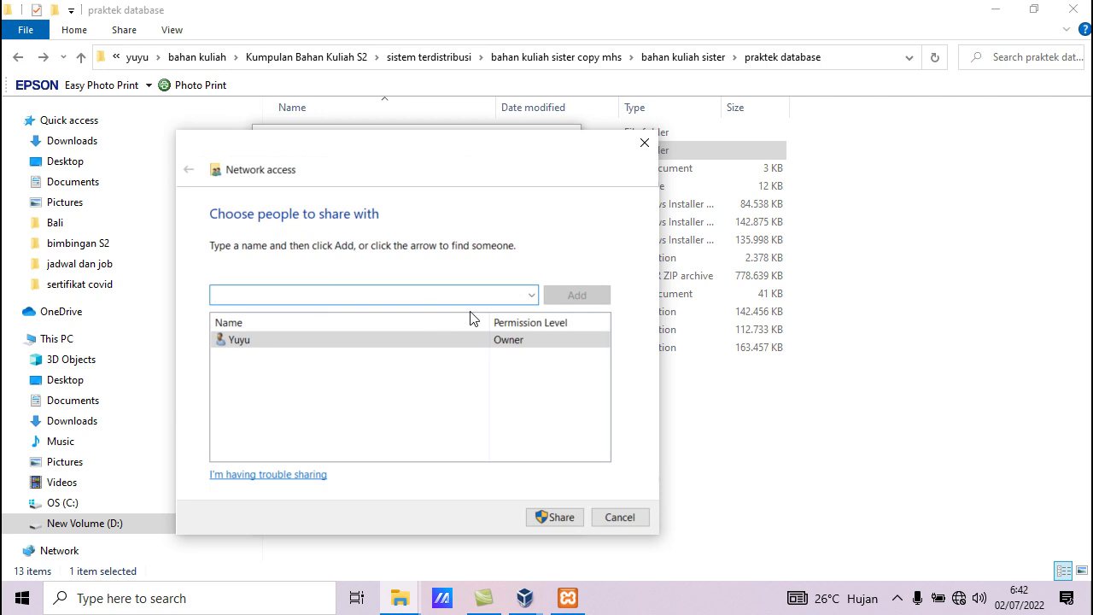
click(531, 295)
click(262, 340)
click(577, 295)
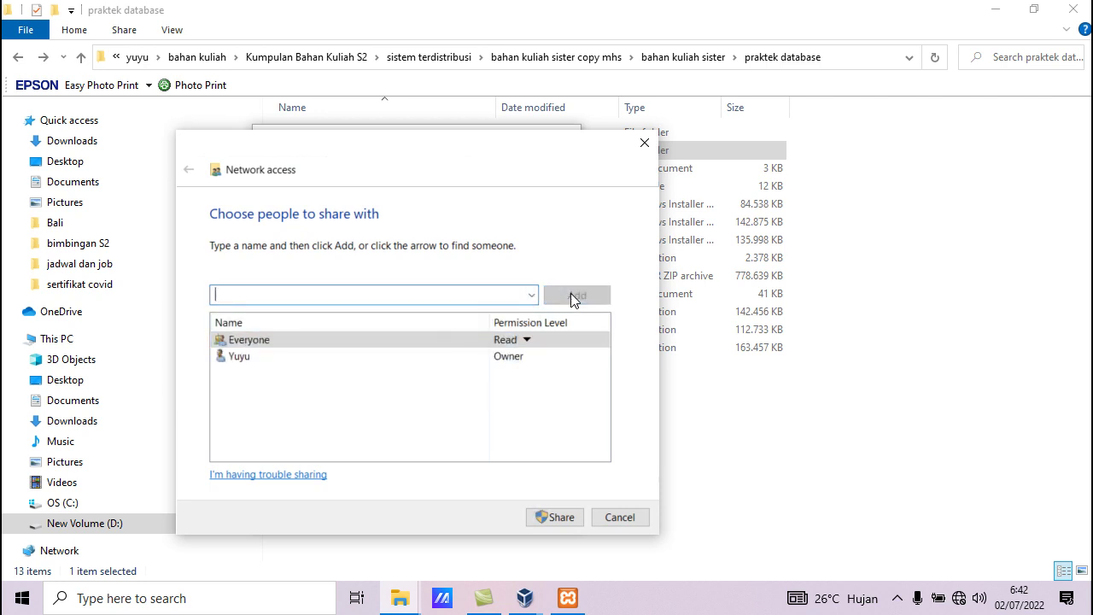
click(530, 341)
click(566, 359)
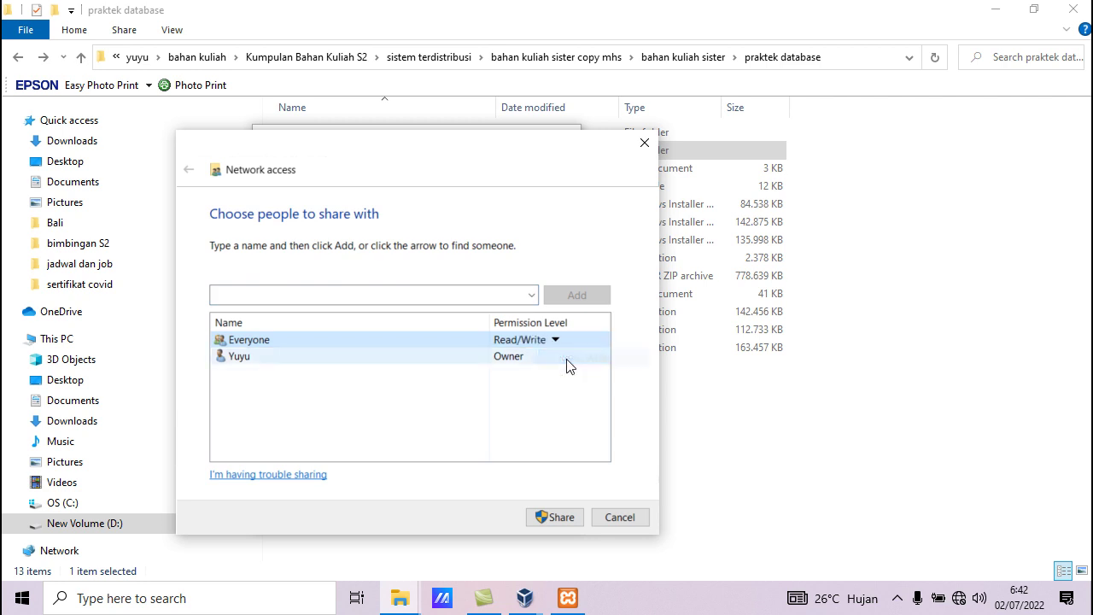
click(553, 518)
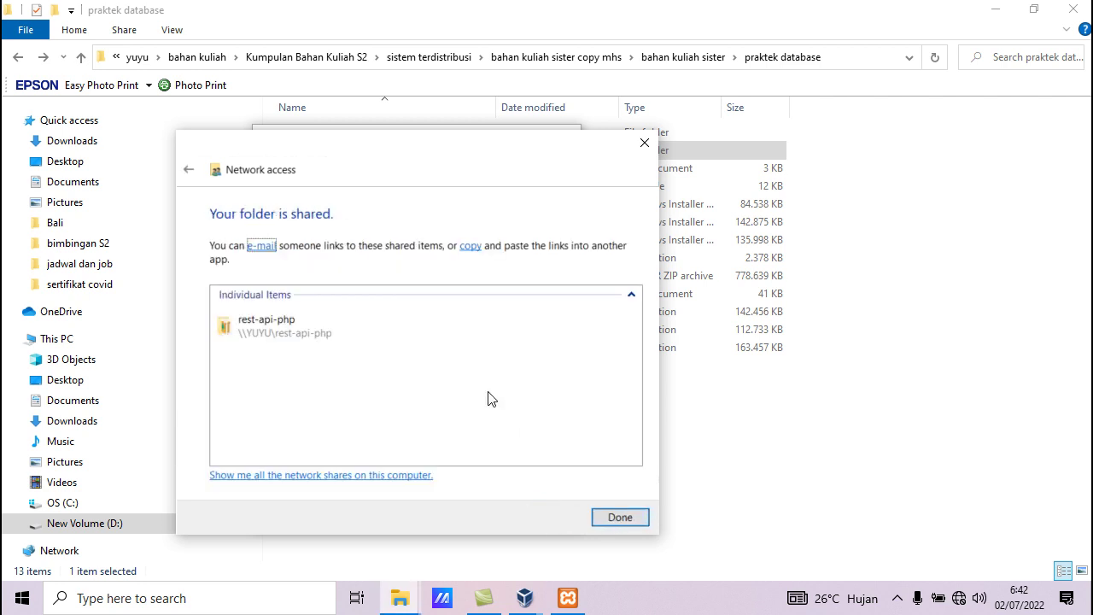
click(616, 516)
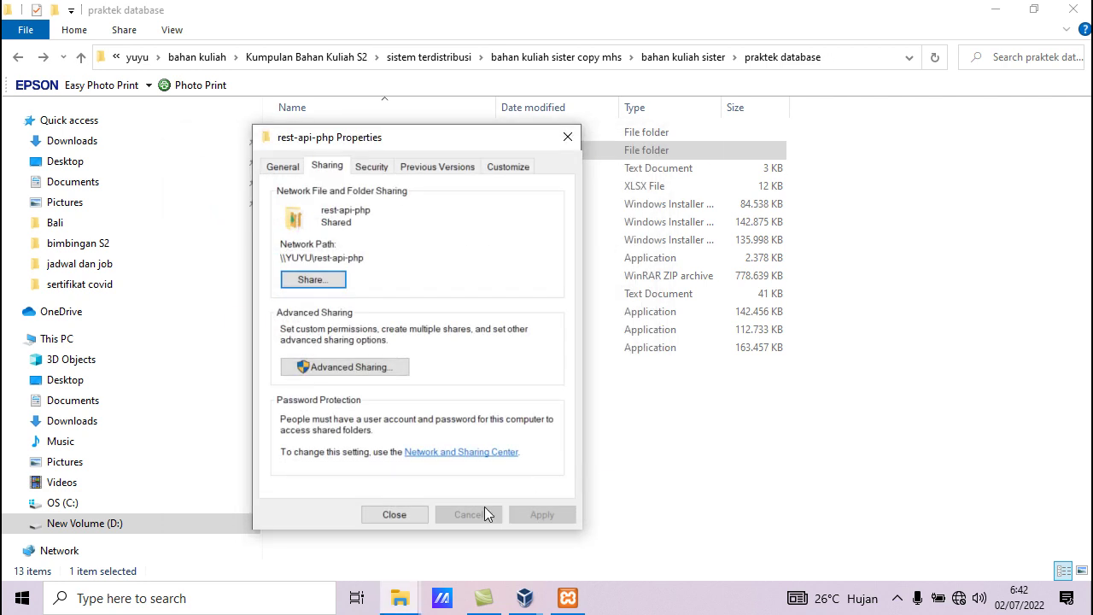
click(395, 514)
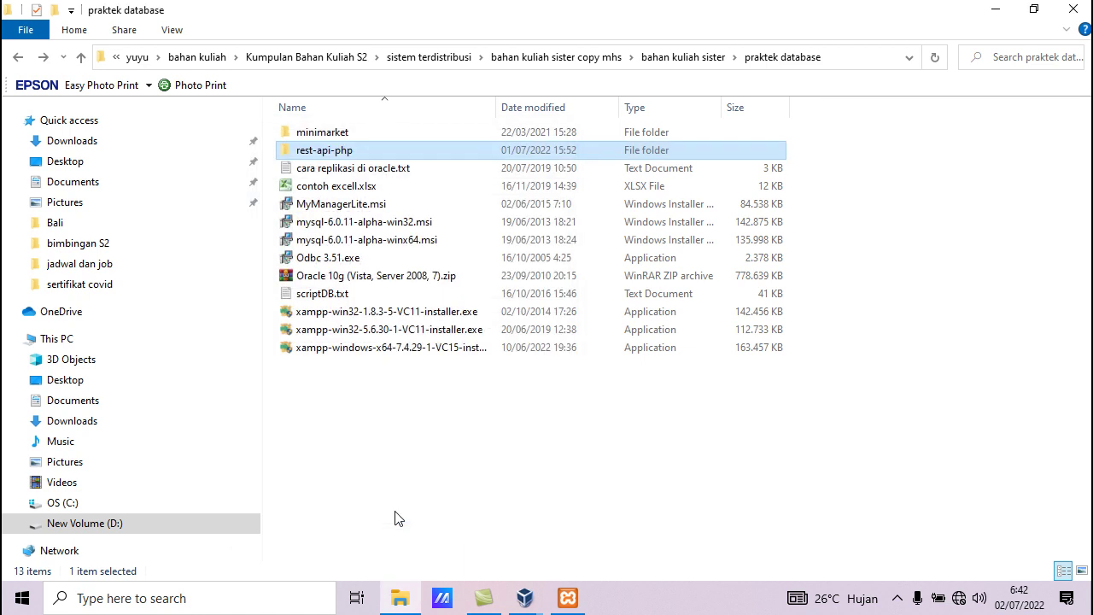
Bring up the Windows 7 guest's Run box holding \\192.168.0.1, then the host's search panel
click(995, 9)
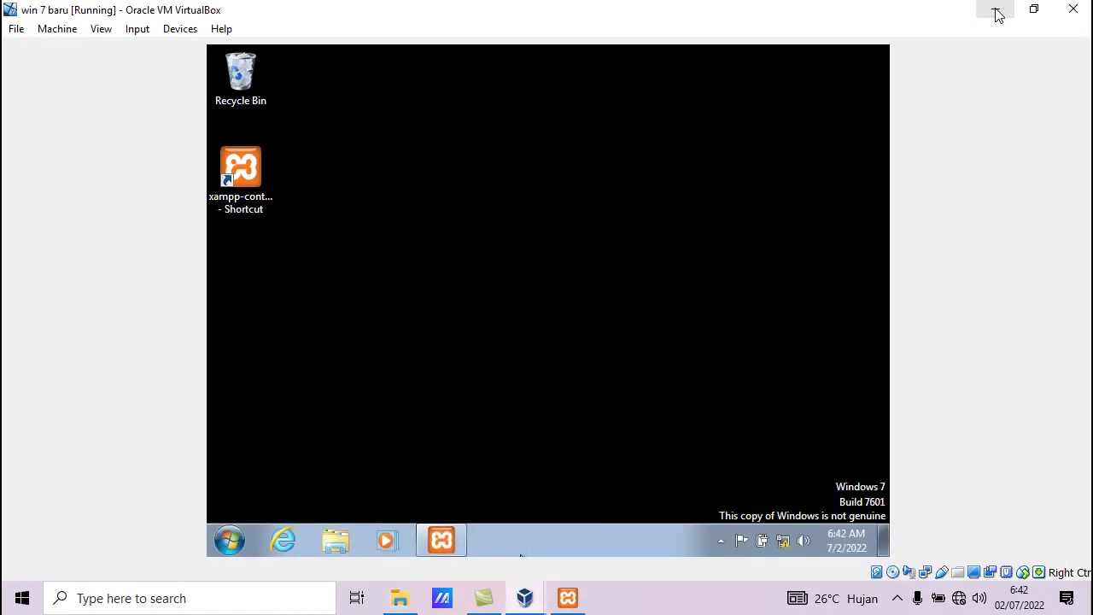
click(228, 539)
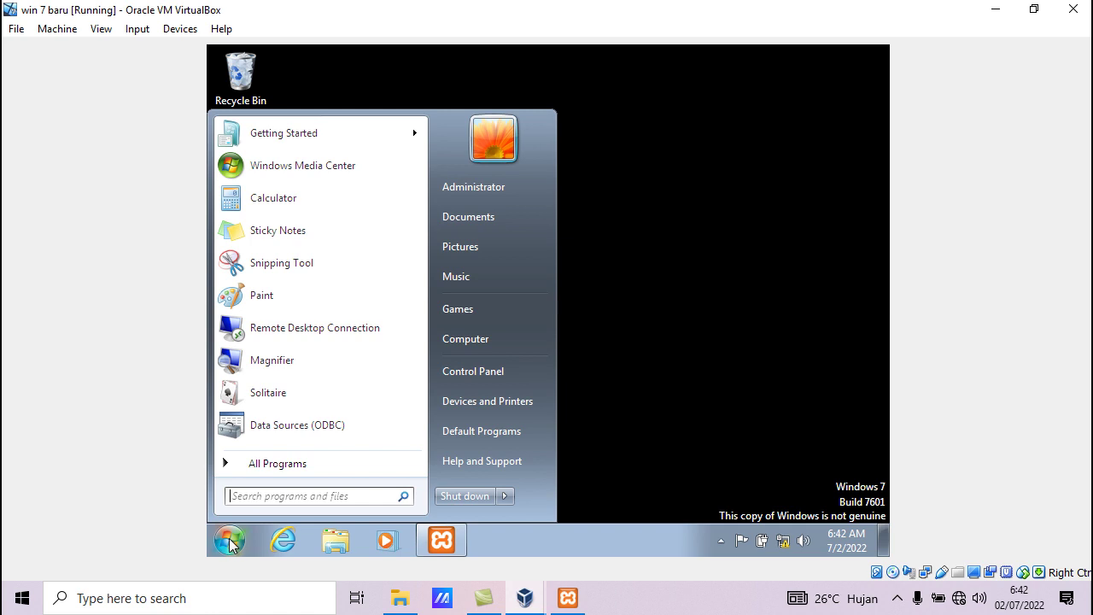
key(super+r)
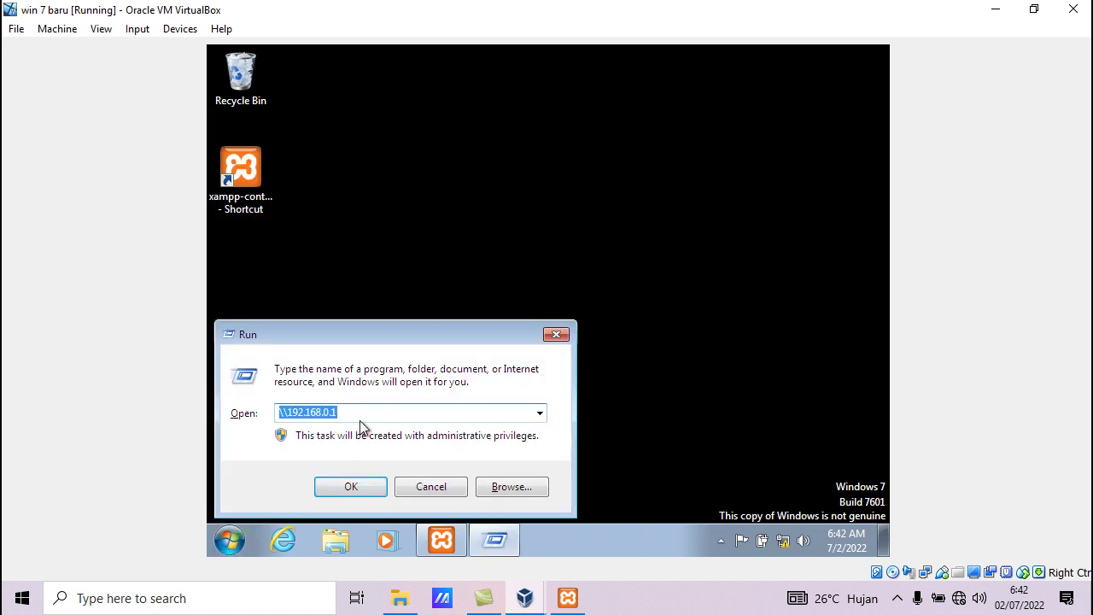
click(288, 411)
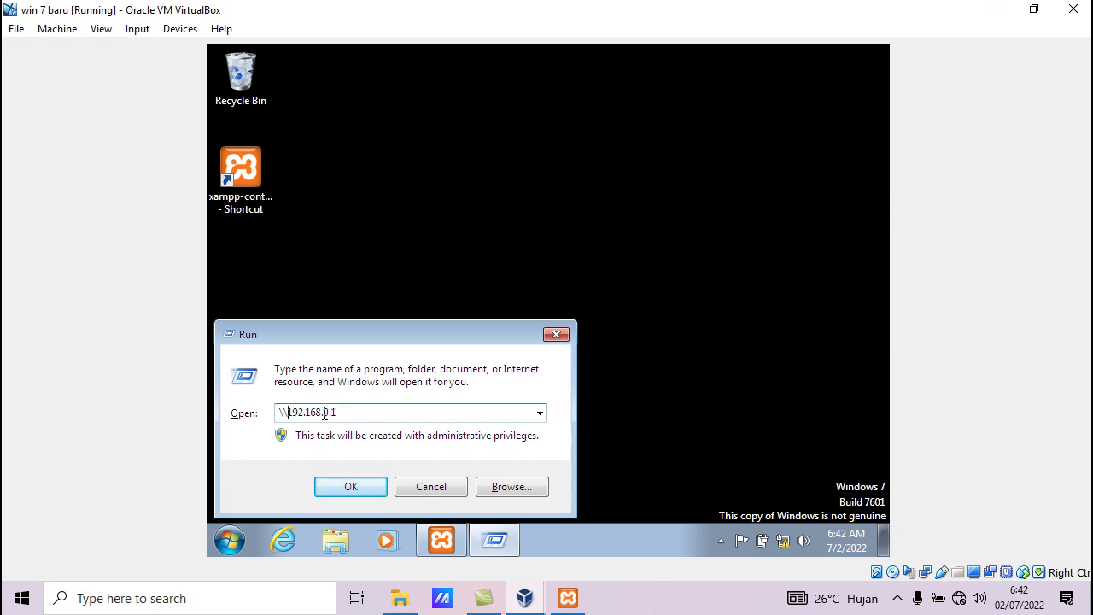
click(310, 590)
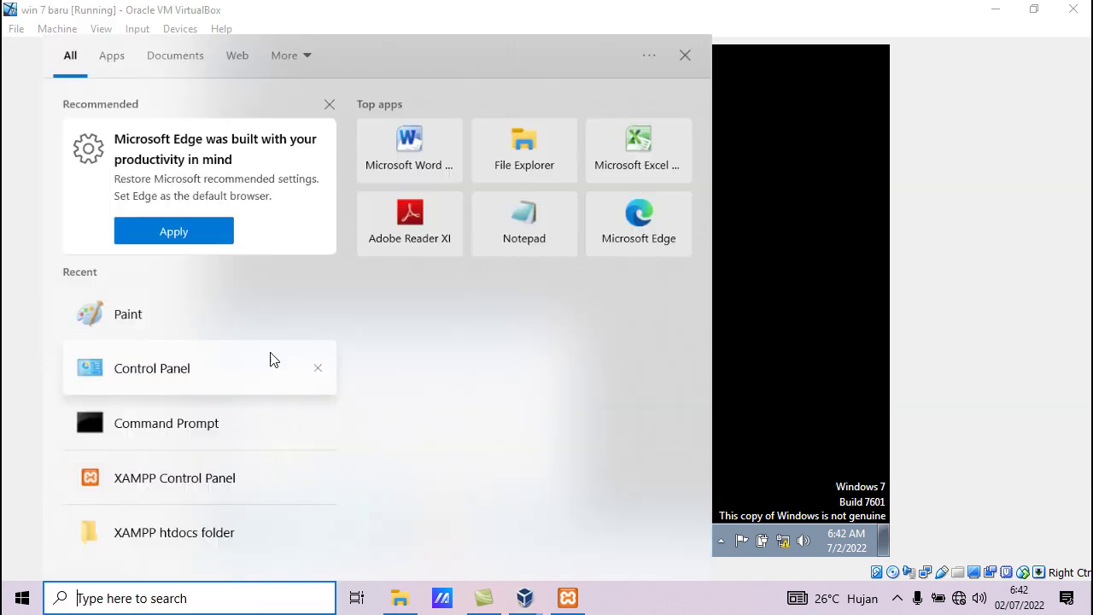
Open the VirtualBox Host-Only adapter's IPv4 settings showing 192.168.0.1, mask 255.255.255.0
click(179, 367)
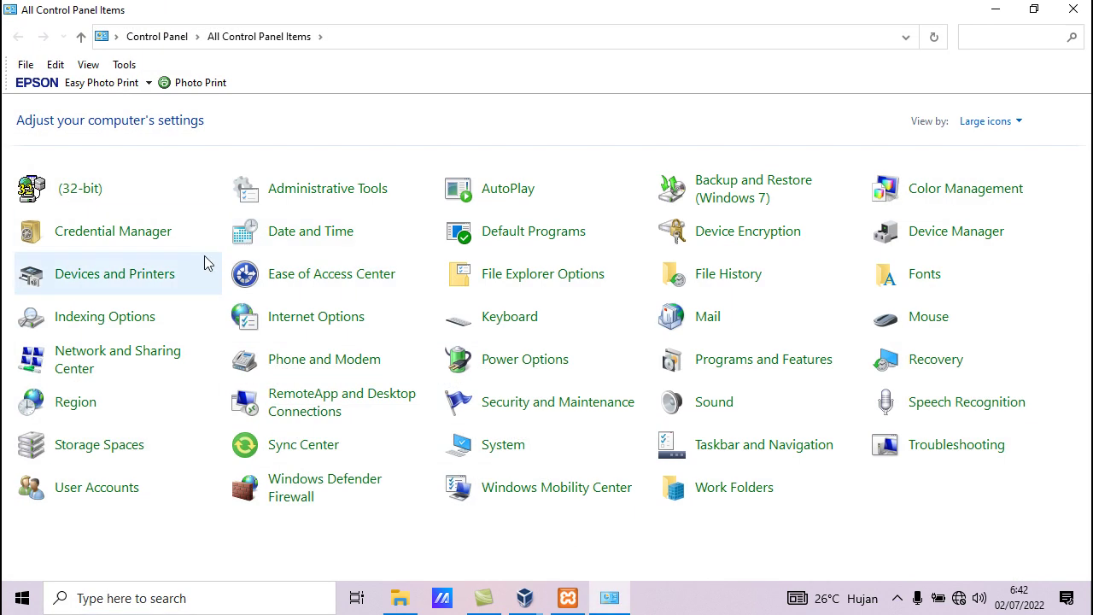
click(111, 350)
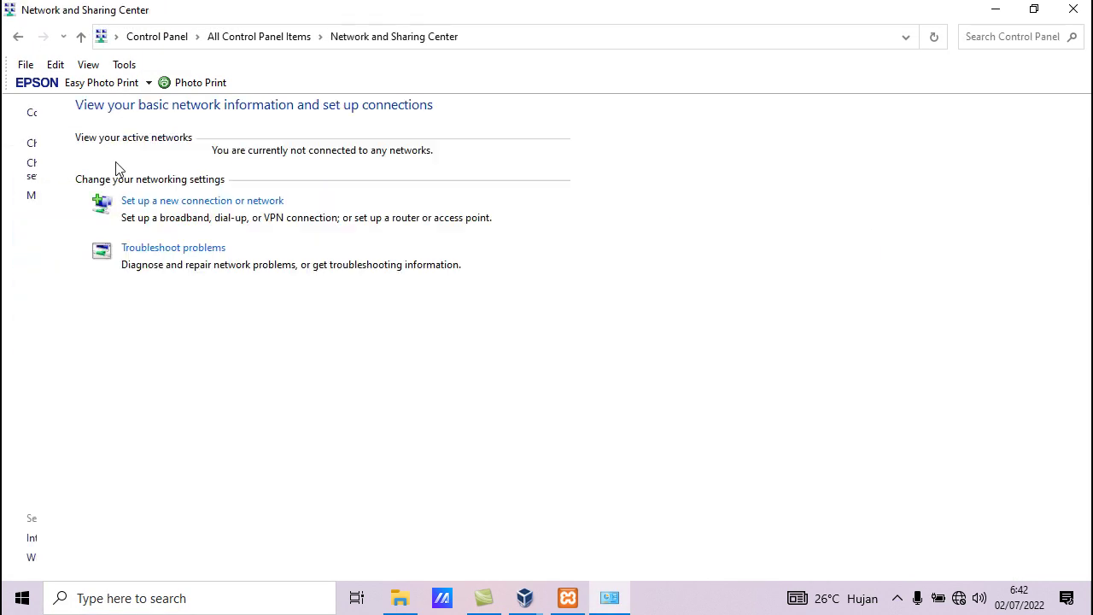
click(85, 146)
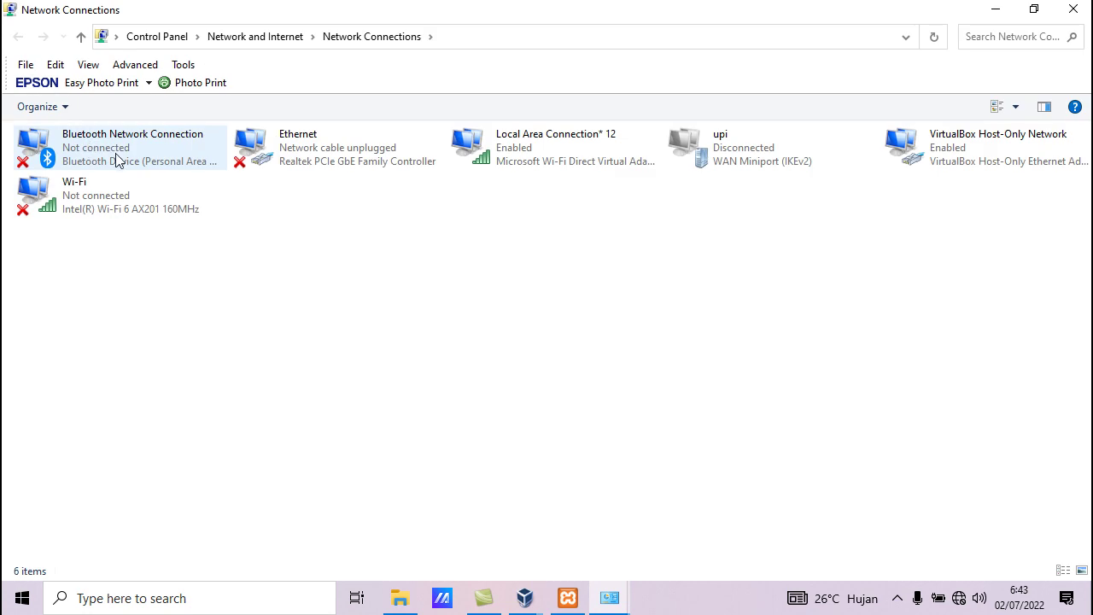
click(981, 150)
double_click(981, 146)
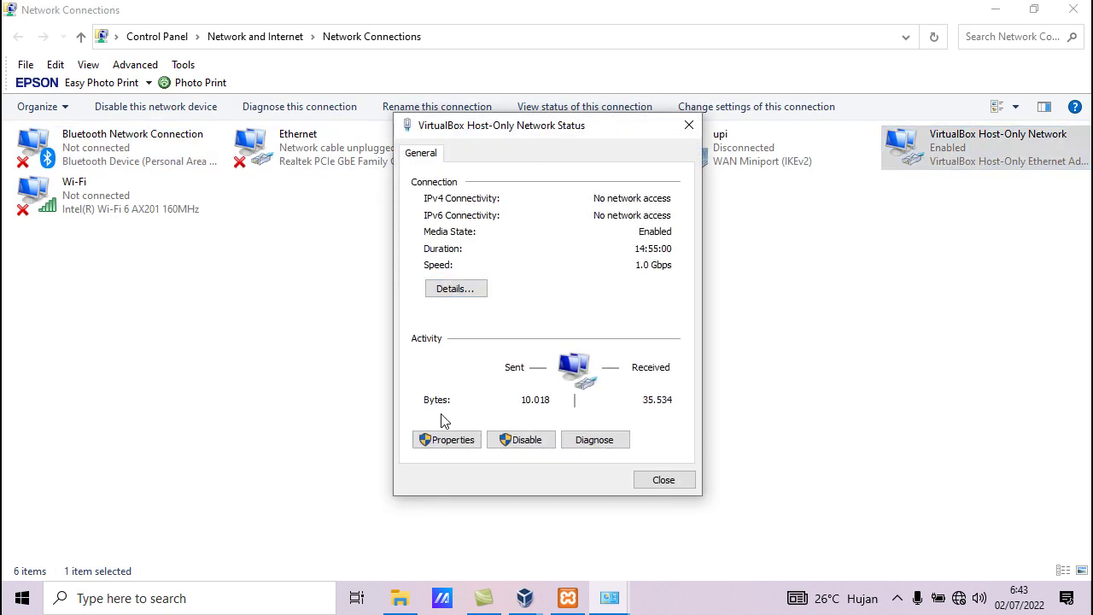
click(449, 441)
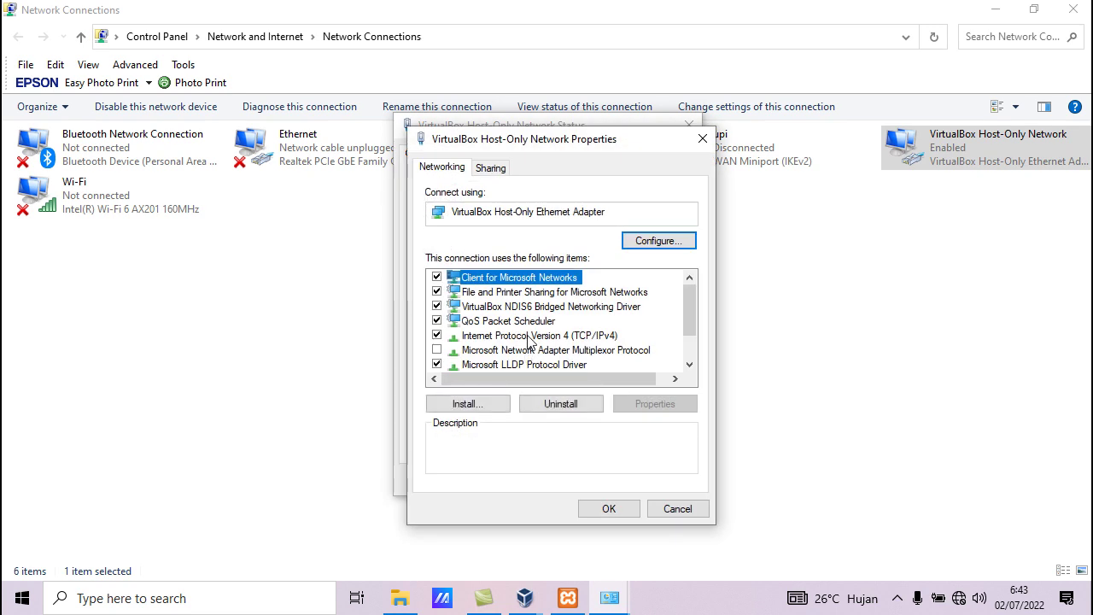
double_click(529, 338)
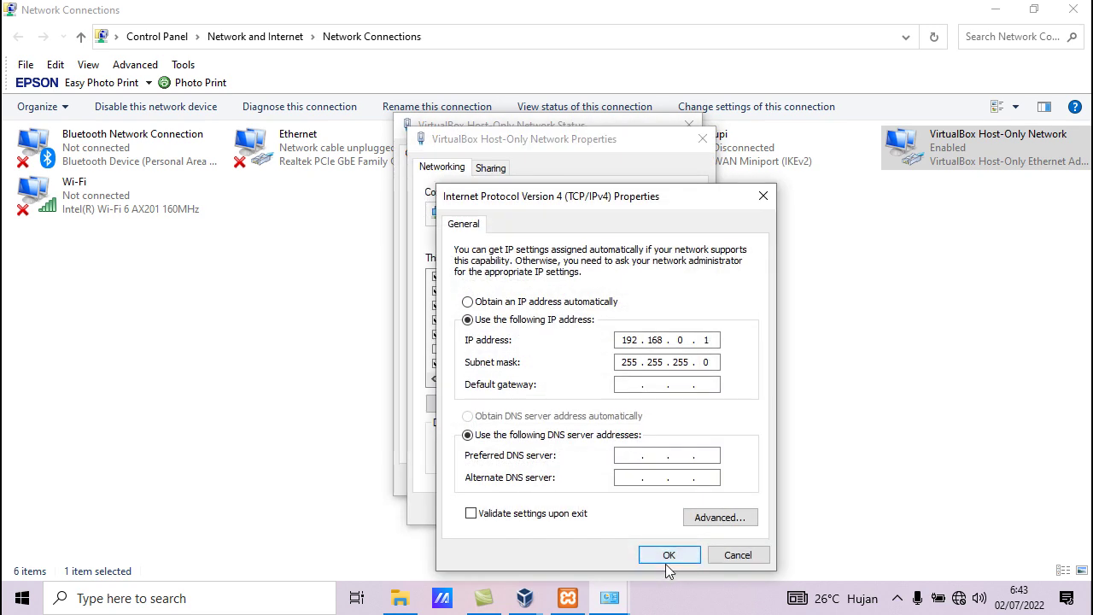
Close the IPv4, adapter properties, status and network connection windows
click(667, 559)
click(627, 510)
click(664, 482)
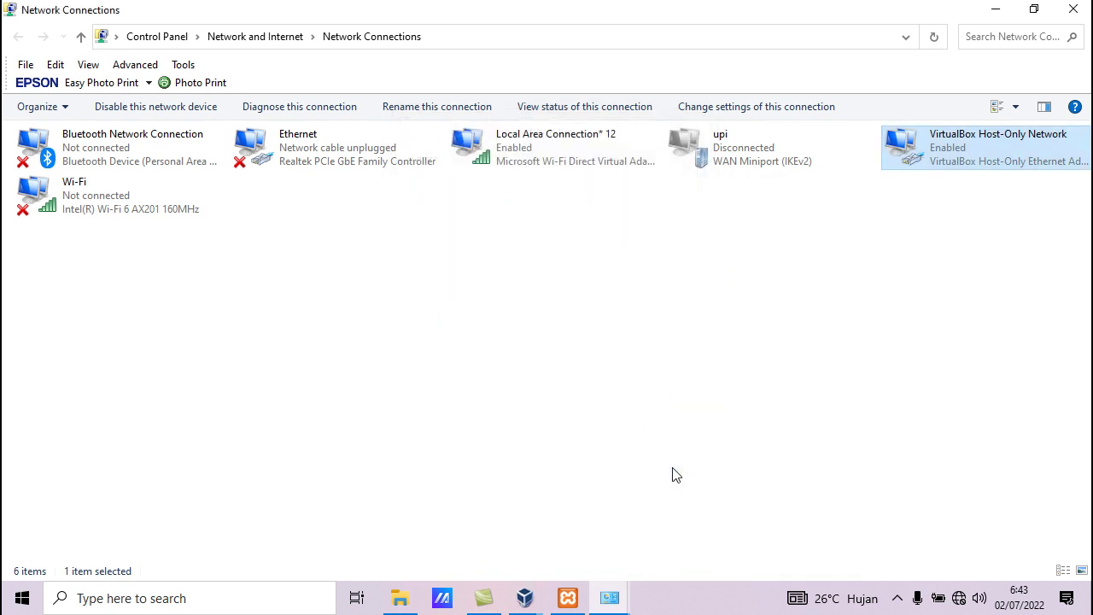
click(1074, 9)
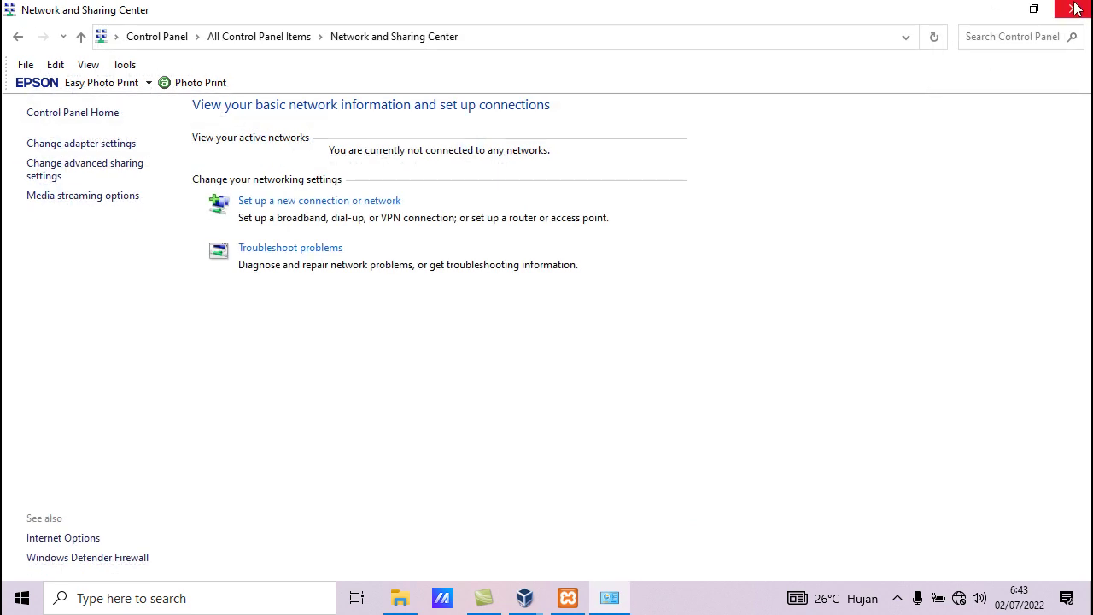
click(1074, 9)
Confirm the guest's Local Area Connection IPv4 is 192.168.0.2, gateway and DNS 192.168.0.1
click(229, 540)
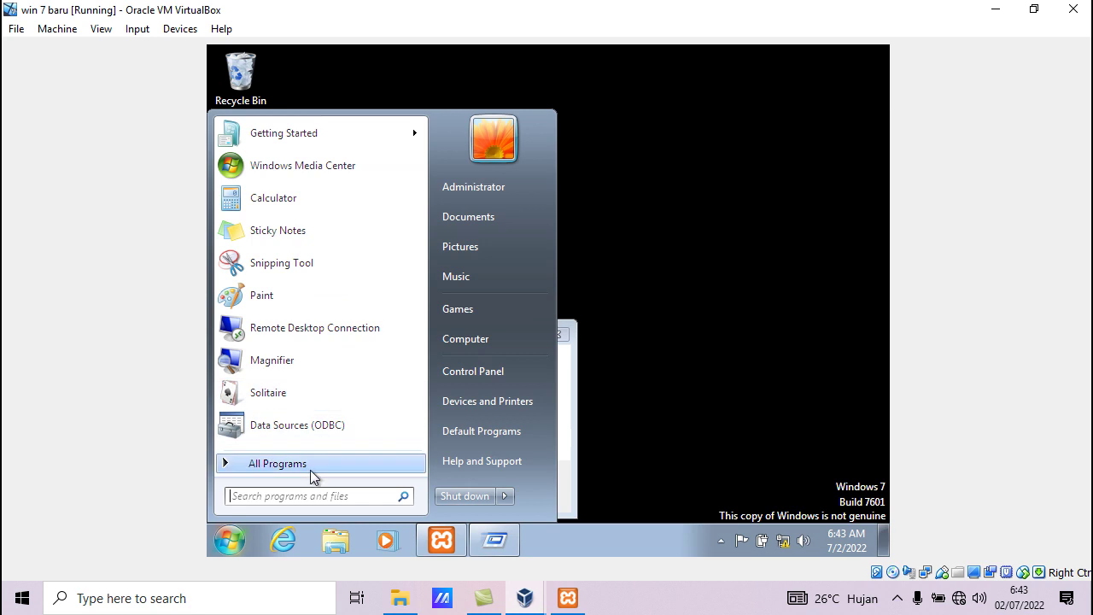
click(509, 368)
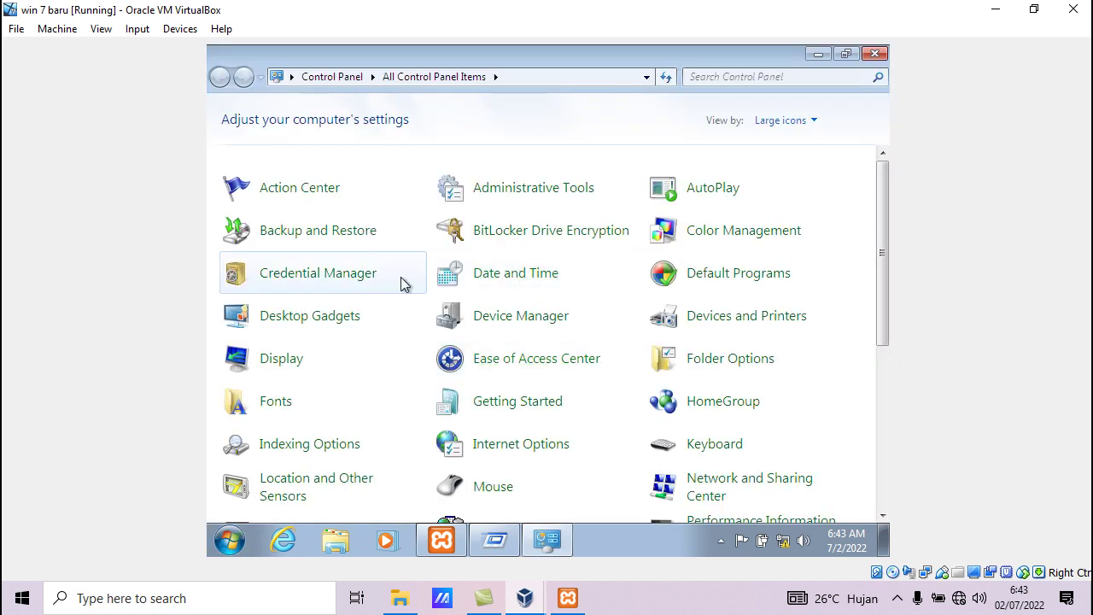
click(707, 495)
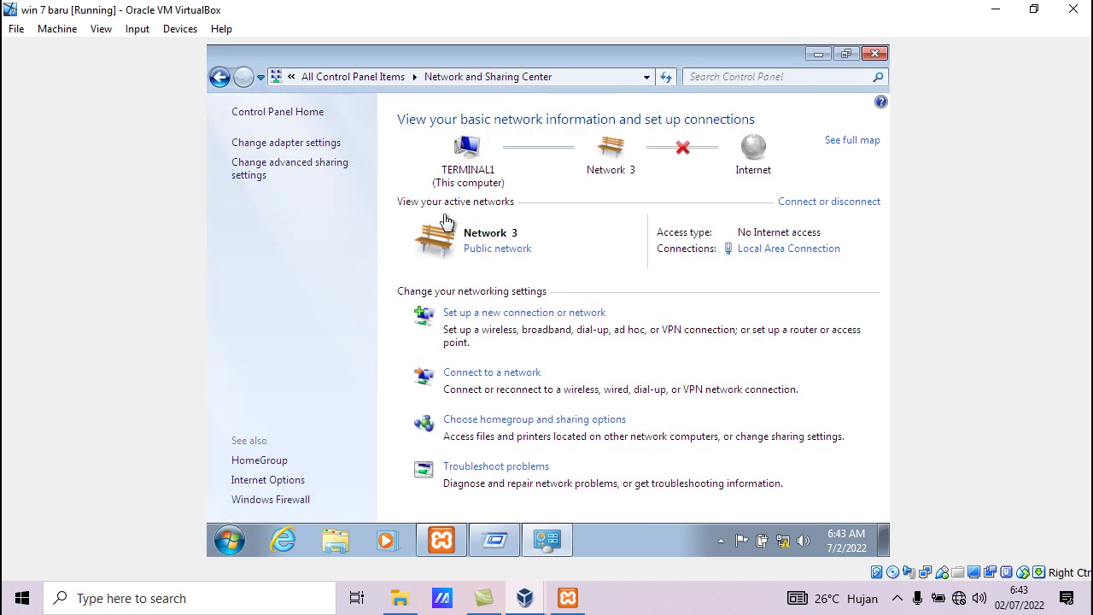
click(300, 143)
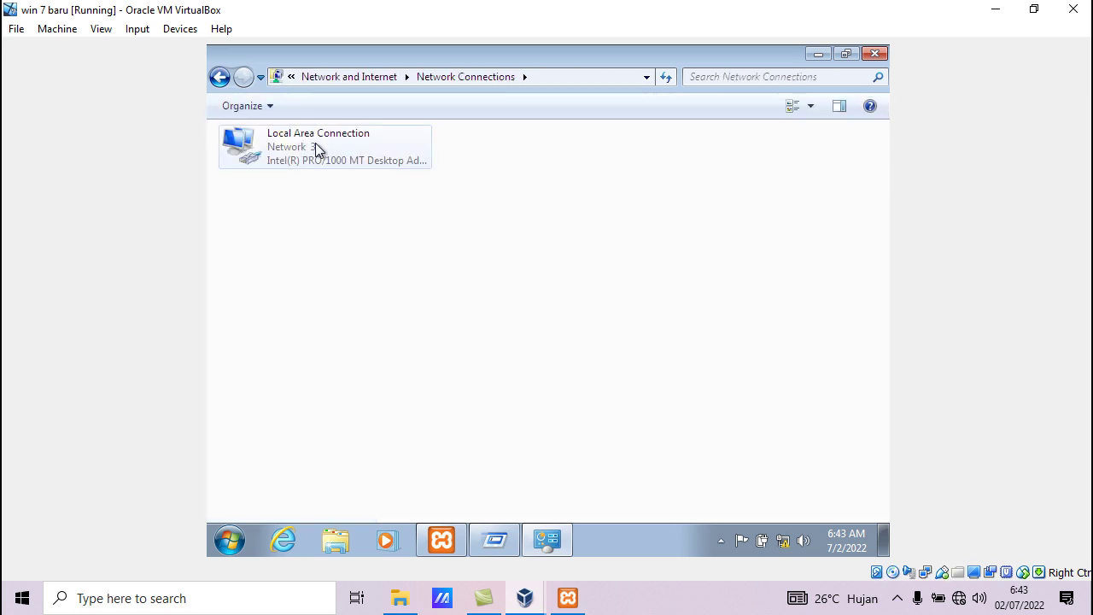
double_click(315, 142)
click(455, 433)
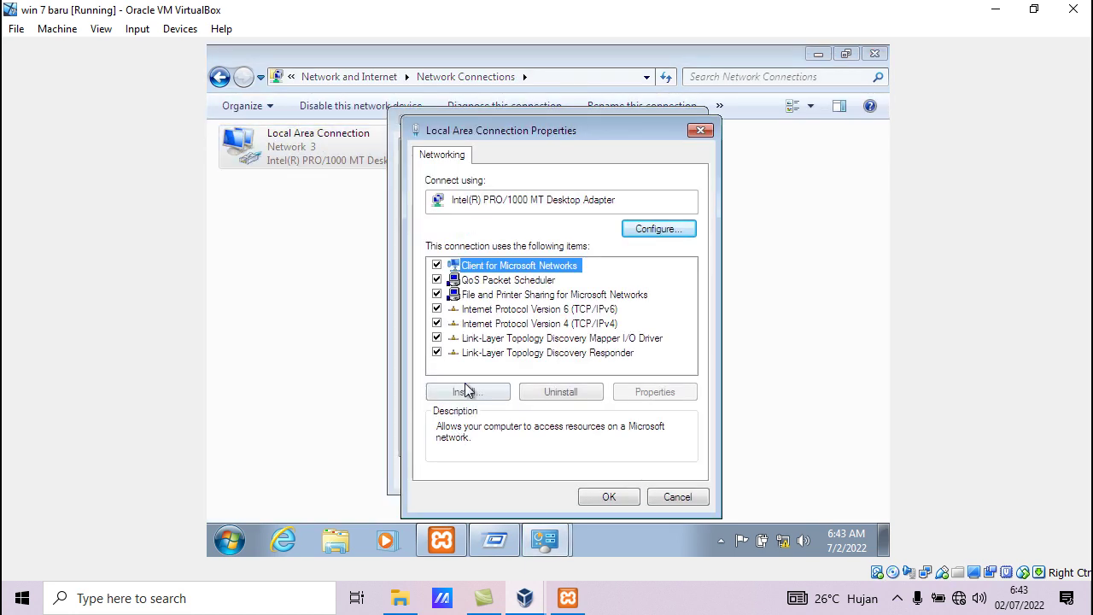
double_click(547, 323)
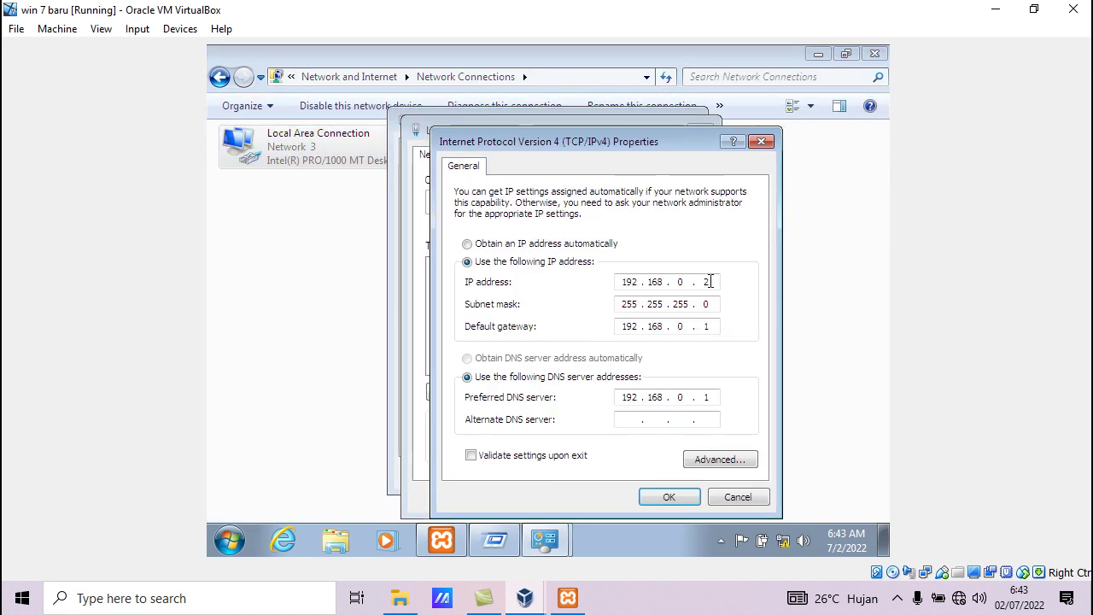
click(690, 497)
click(668, 504)
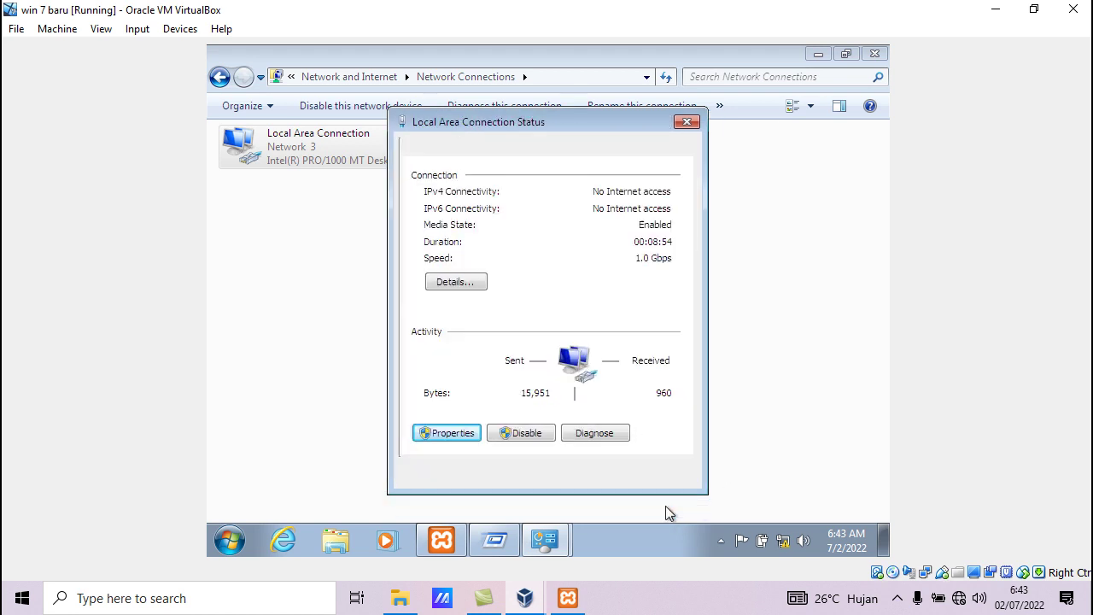
click(664, 471)
Close the network connections window and open the host's shares at \\192.168.0.1 from Run
click(879, 53)
key(super+r)
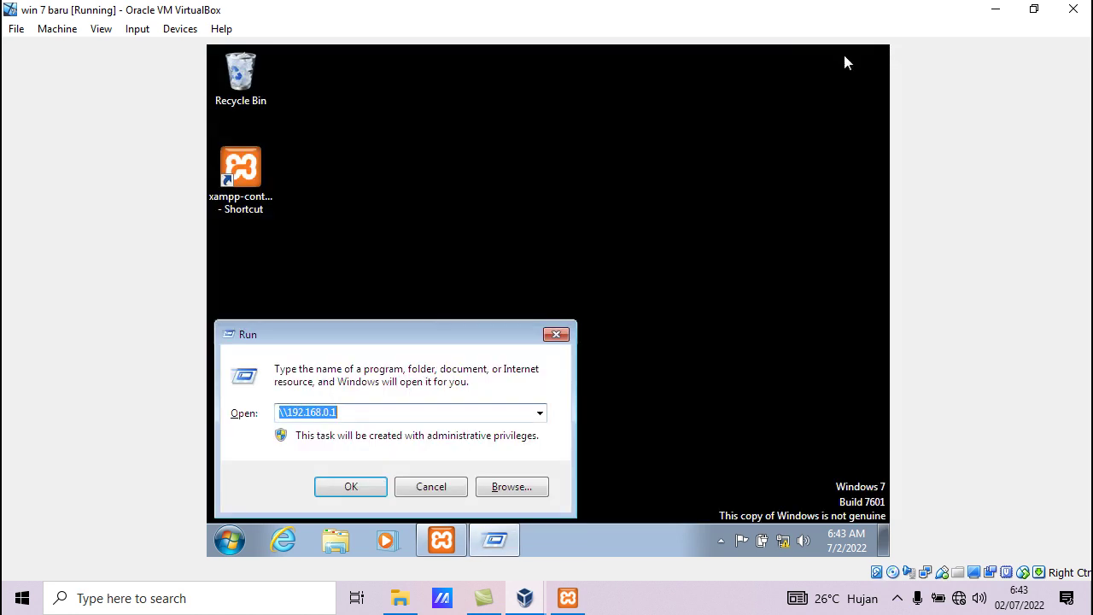
click(350, 486)
Enter the network logon credentials, then cancel the failed logon prompt
text(yuyu)
click(382, 179)
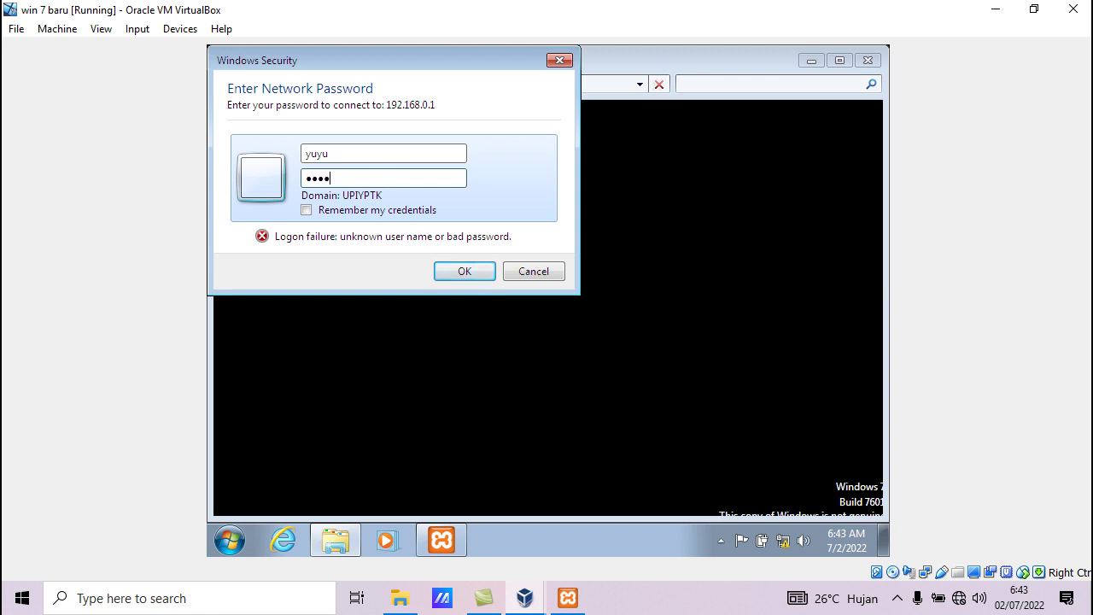
click(459, 270)
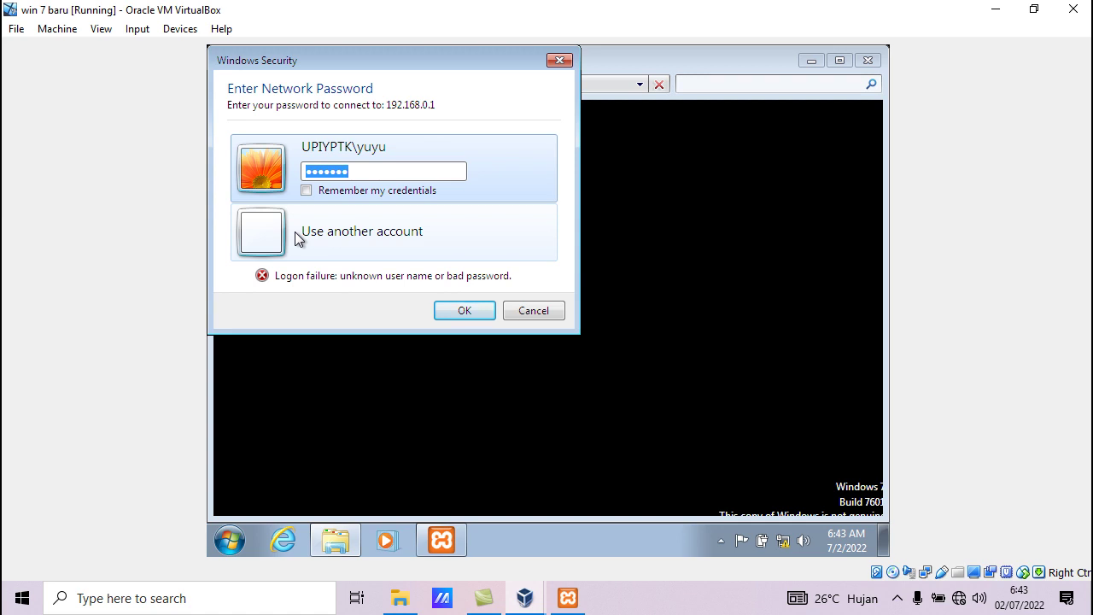
click(535, 311)
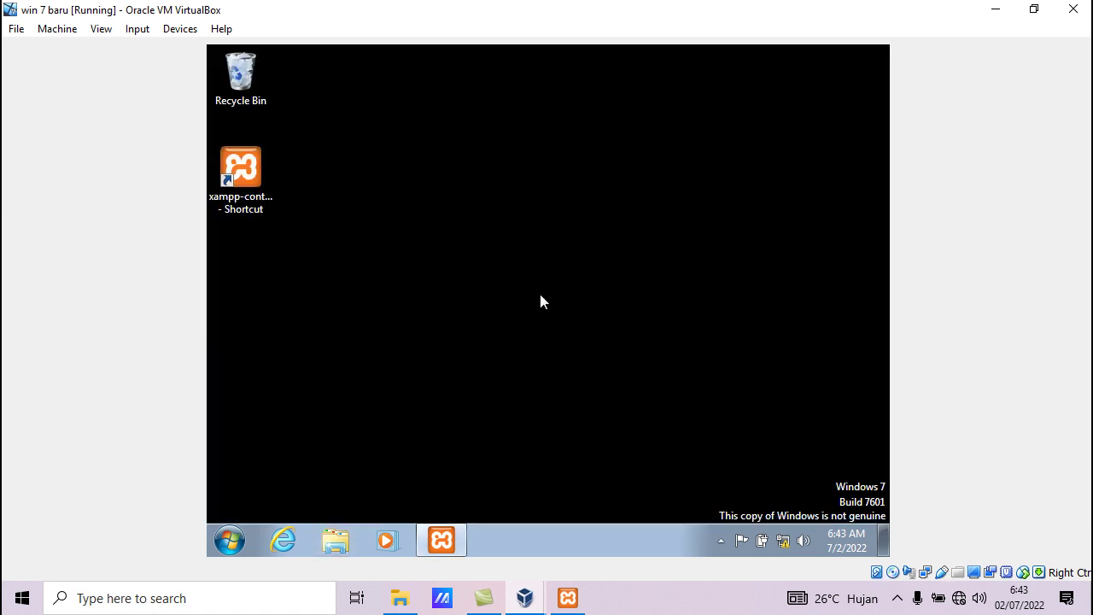
Go to the guest's Local Disk (D:) and add a folder named 'nampung rest api'
click(229, 544)
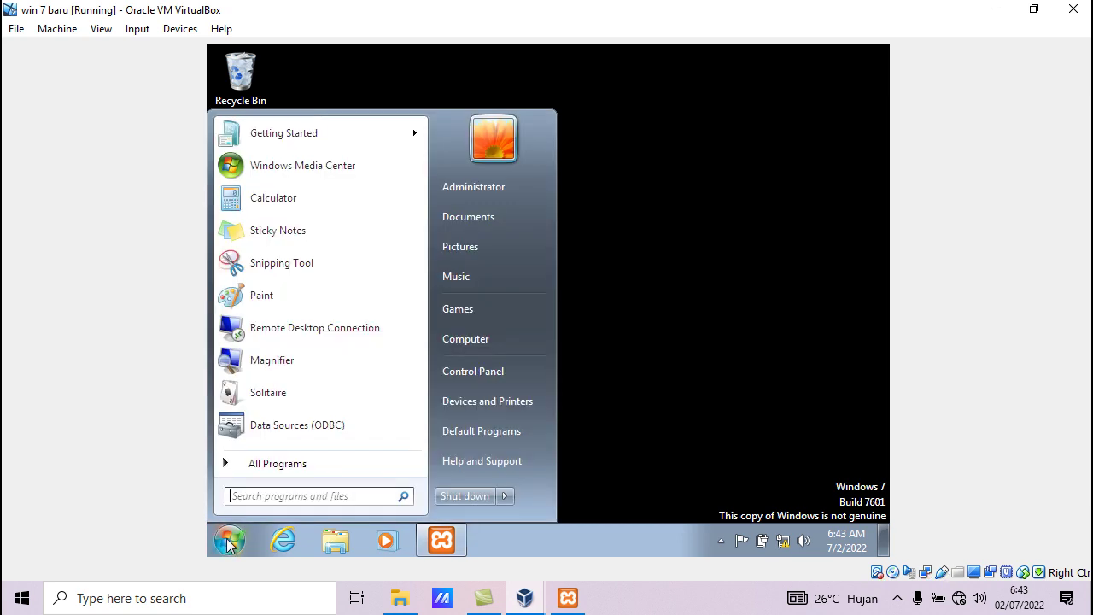
click(465, 335)
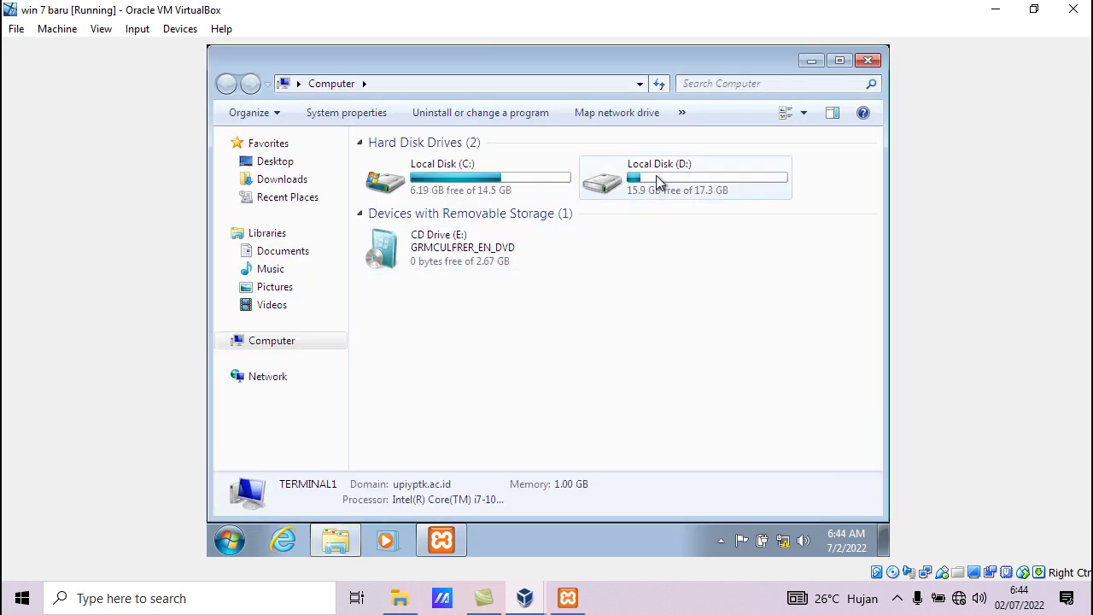
double_click(651, 185)
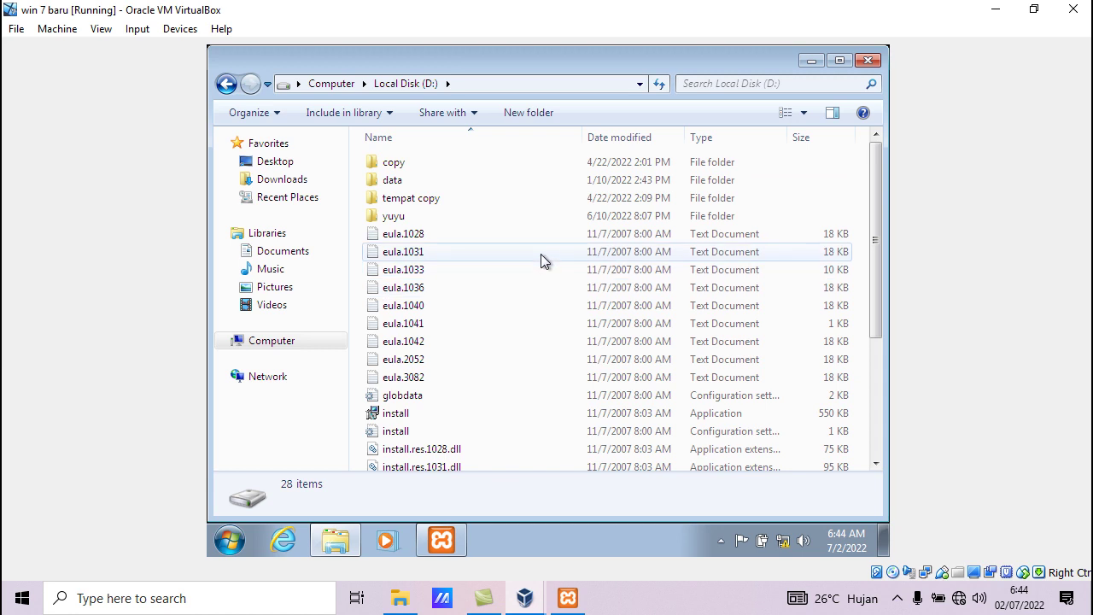
right_click(532, 234)
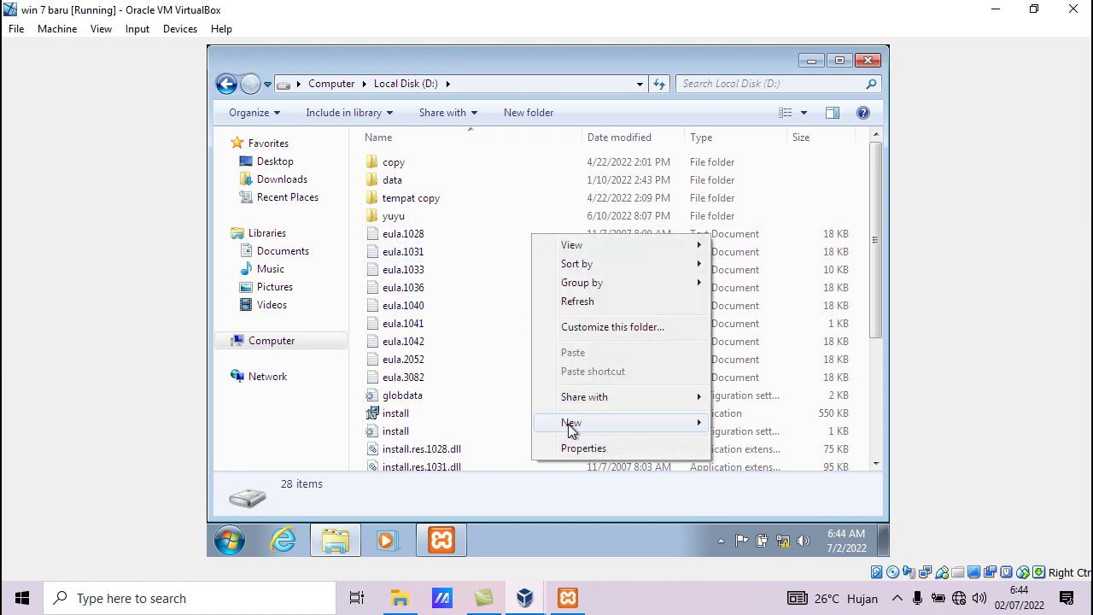
mouse_move(573, 427)
click(393, 270)
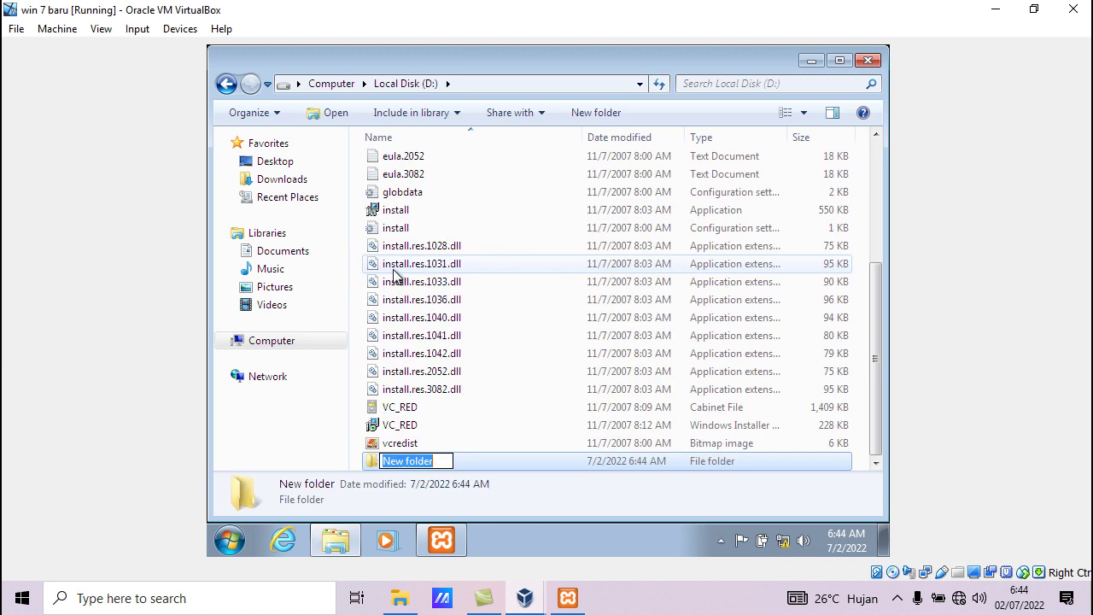
text(nam)
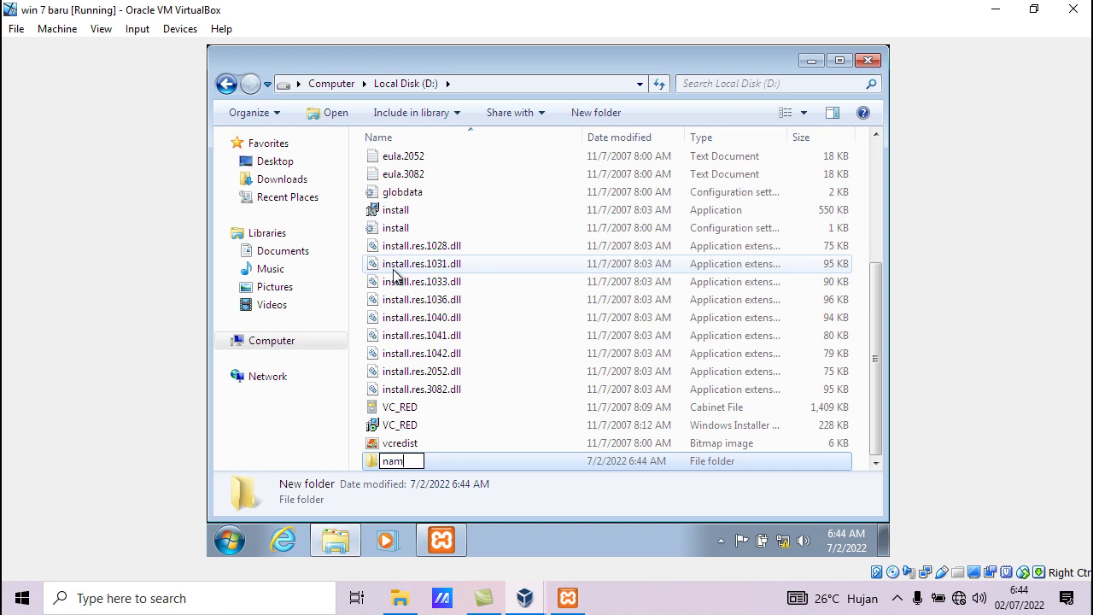
text(pung re)
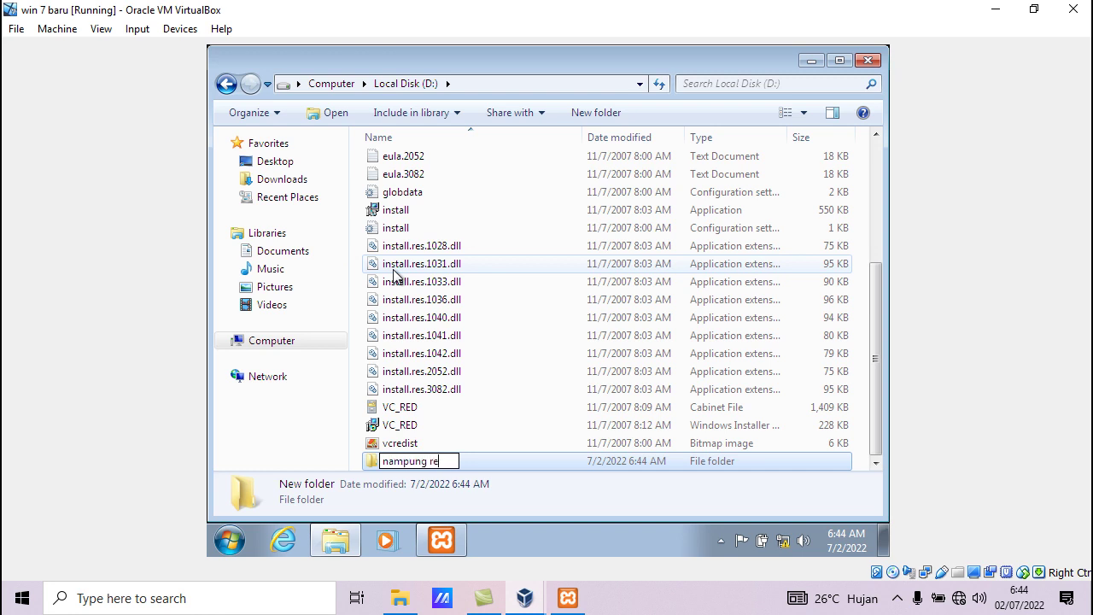
text(st api)
click(541, 407)
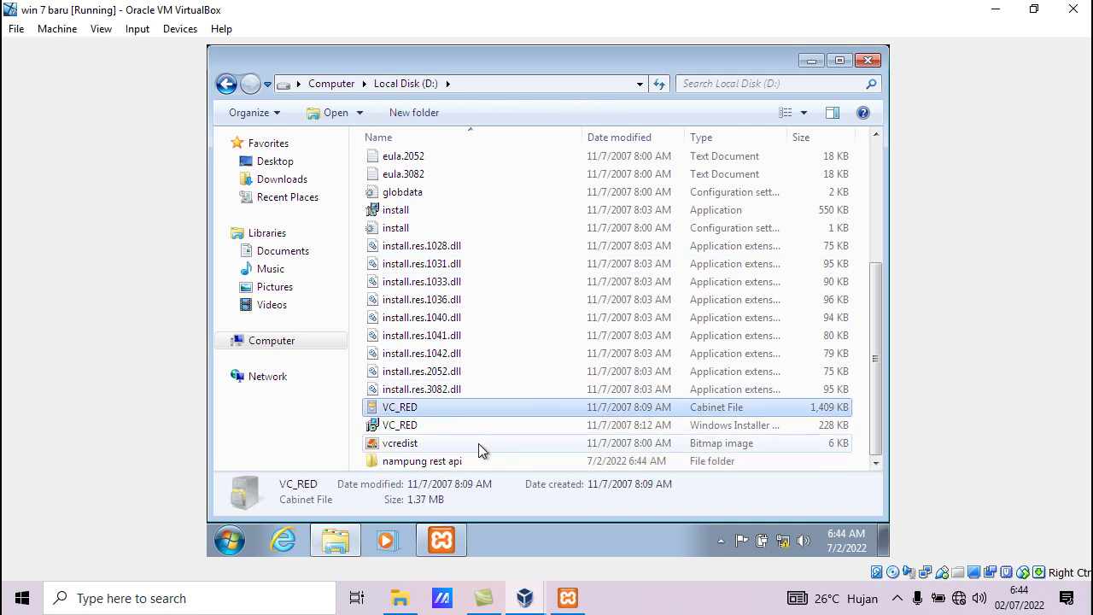
Open the properties of the nampung rest api folder
click(444, 461)
right_click(444, 461)
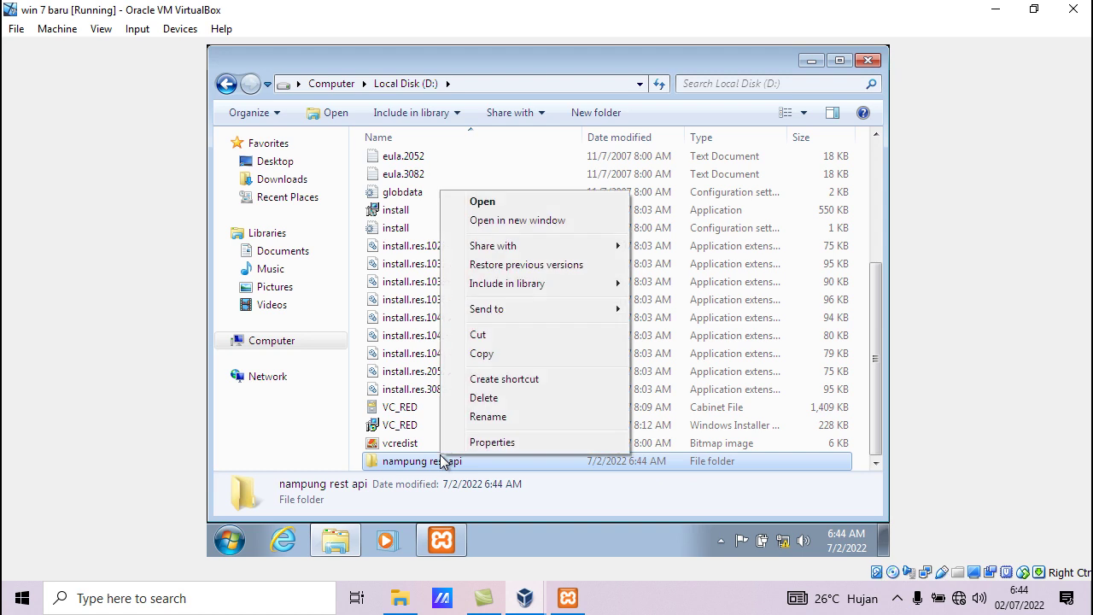
click(492, 442)
Share nampung rest api with Everyone at Read/Write permission and close its Properties
click(518, 146)
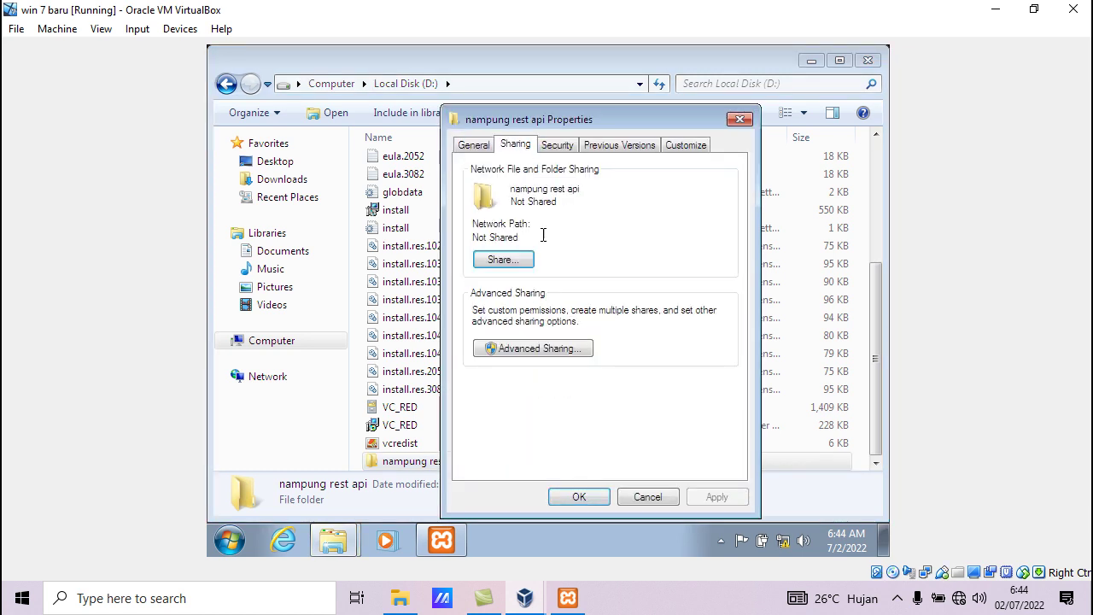
click(502, 260)
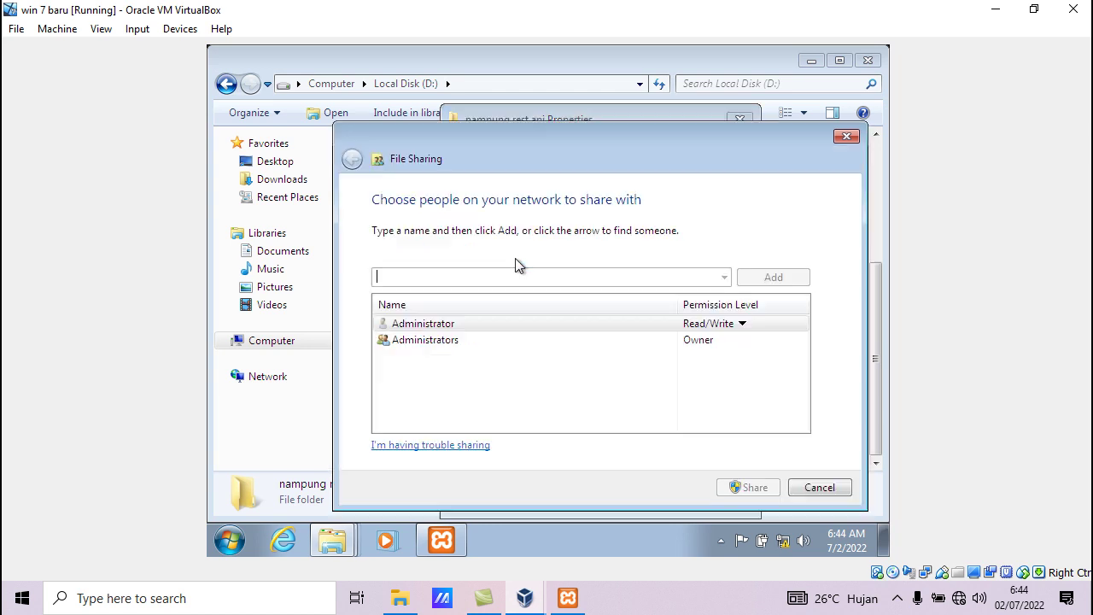
click(724, 277)
click(555, 291)
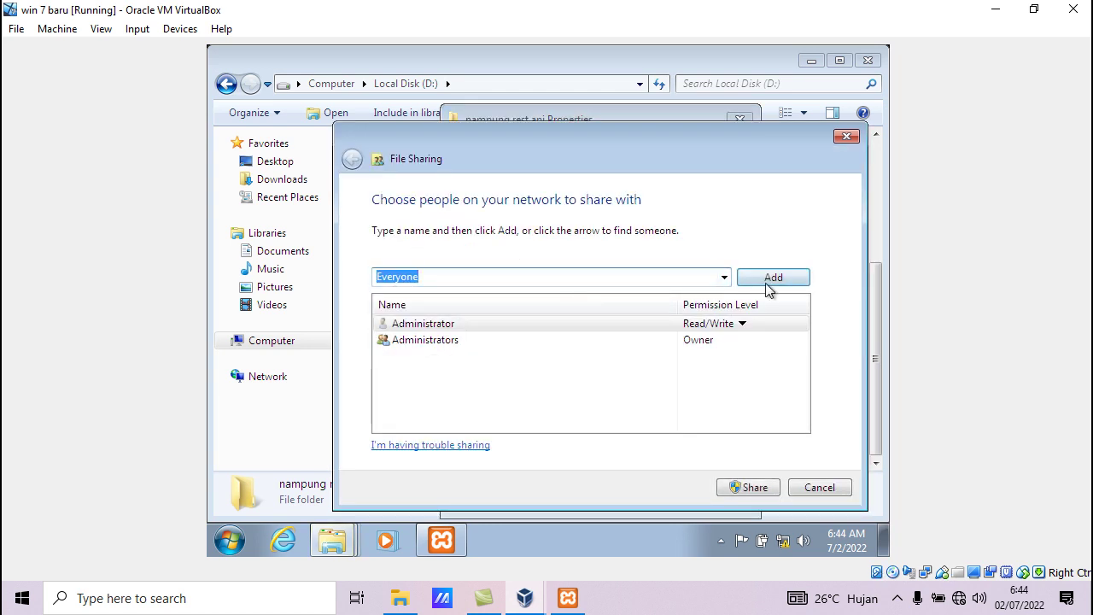
click(761, 282)
click(720, 354)
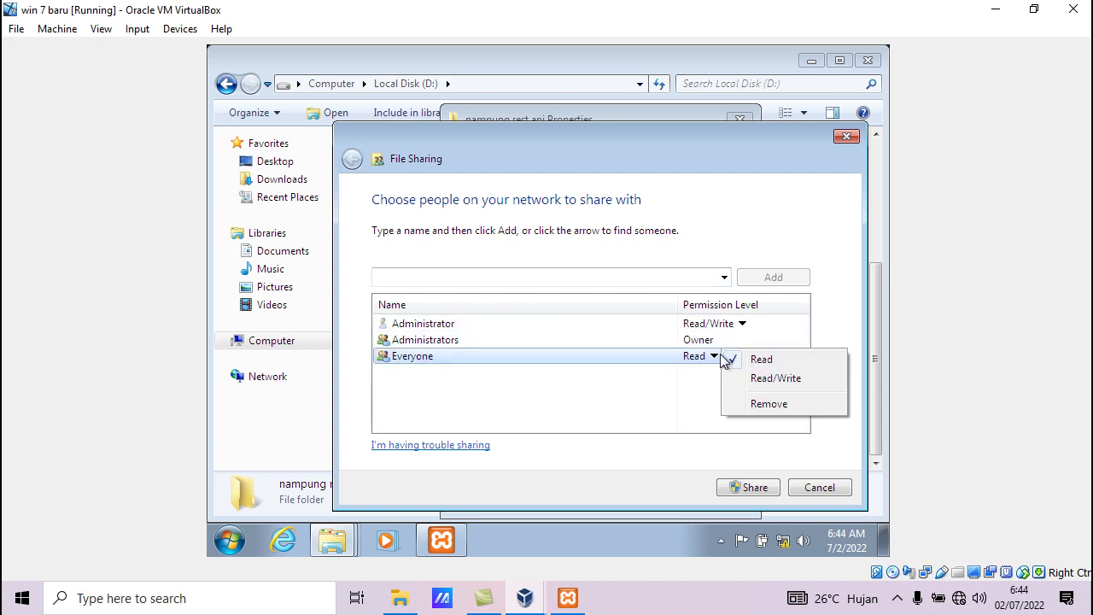
click(753, 384)
click(748, 496)
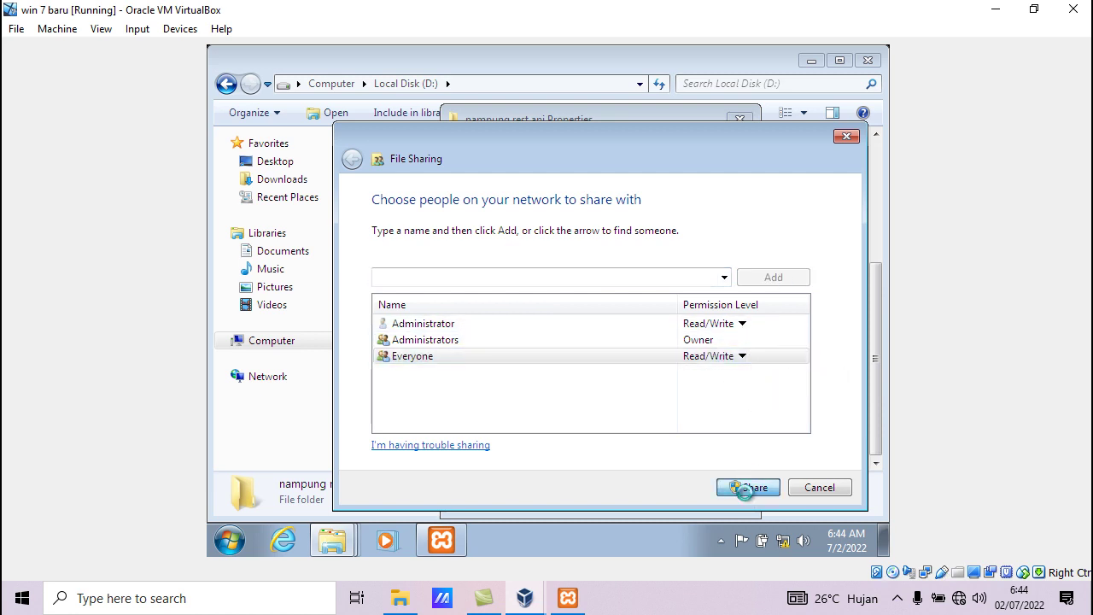
click(807, 489)
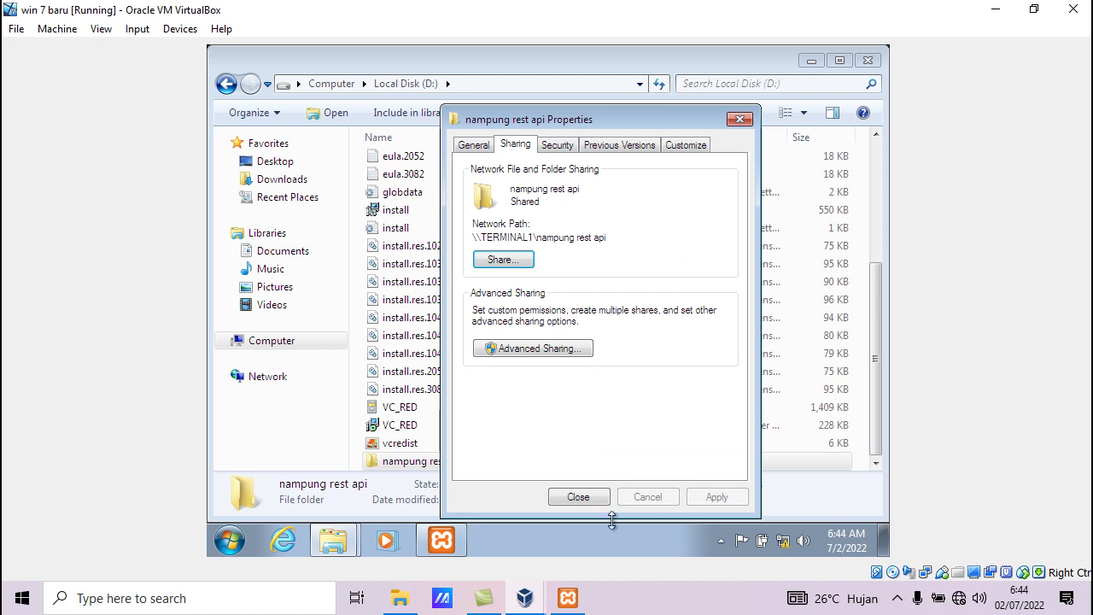
click(586, 499)
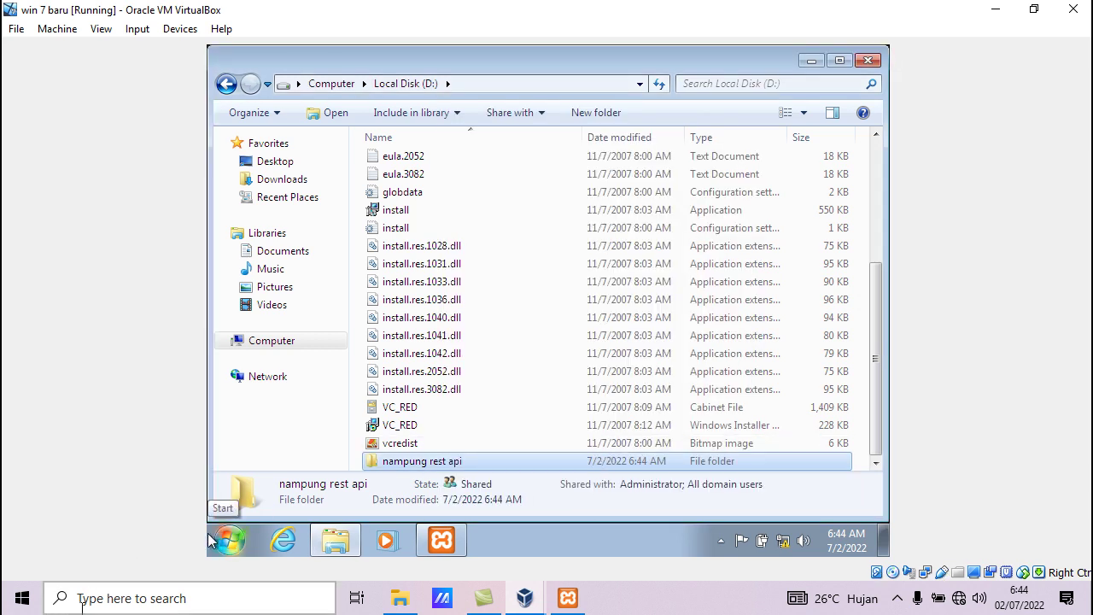
Minimize VirtualBox and open \\192.168.0.2 from the host's Run box
click(995, 9)
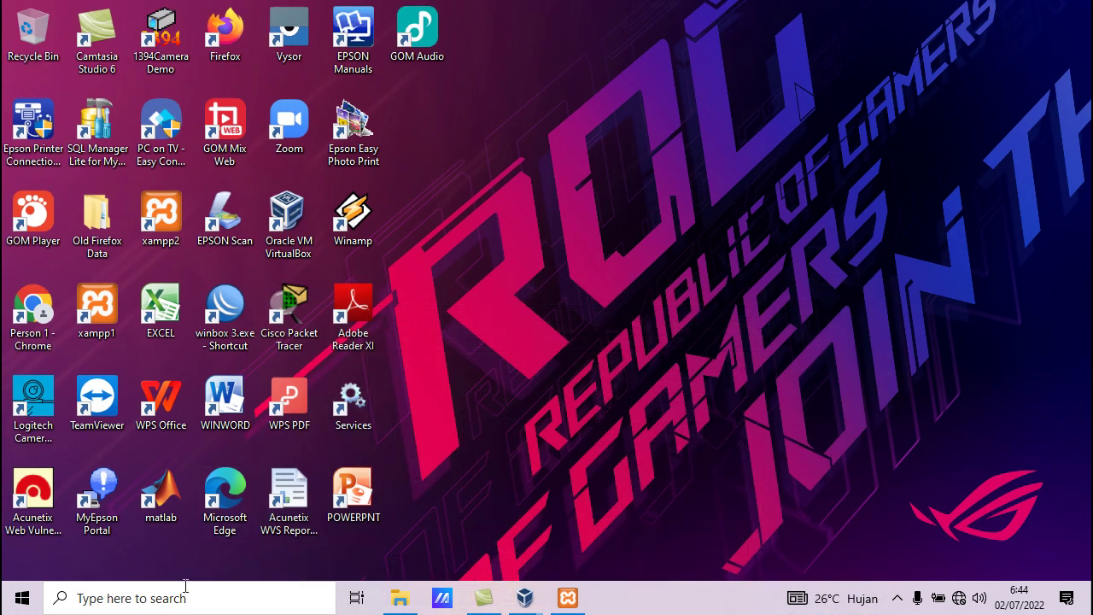
key(super+r)
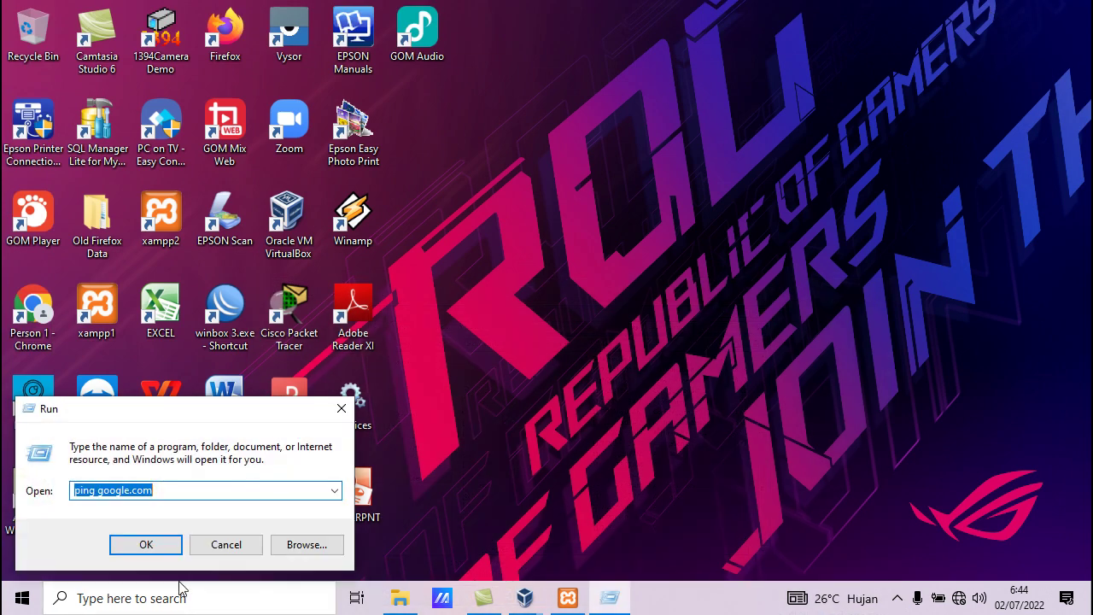
text(\\)
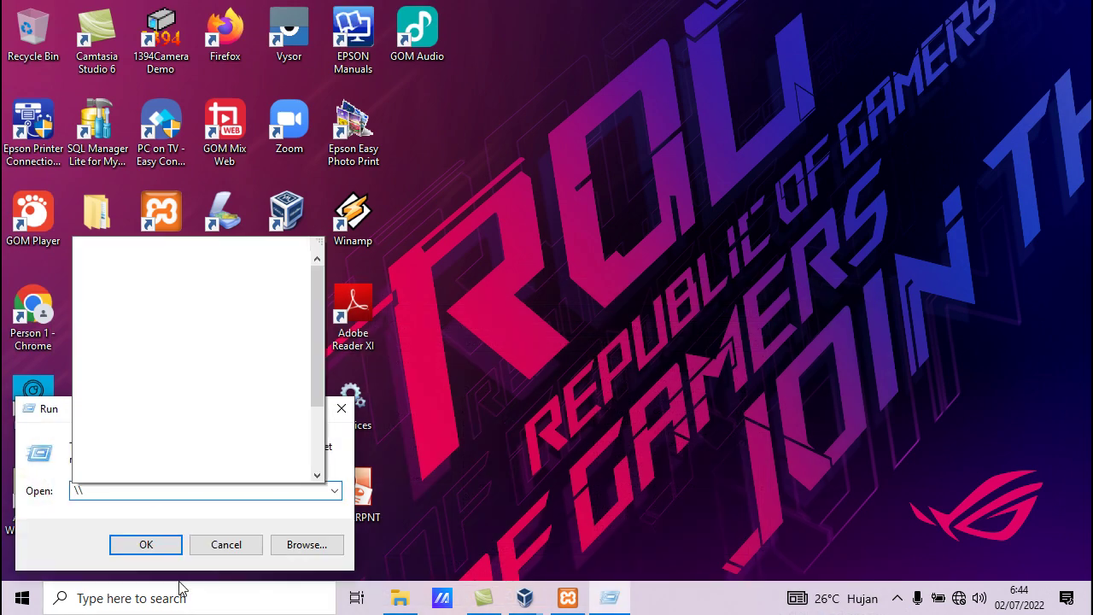
text(192.1)
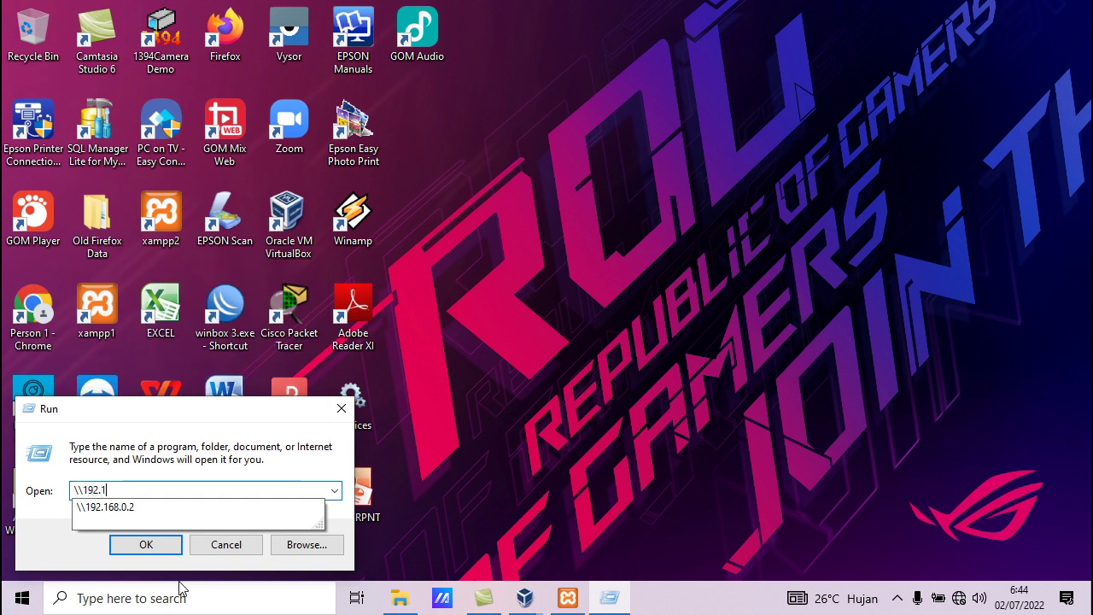
text(68.0.2)
key(Return)
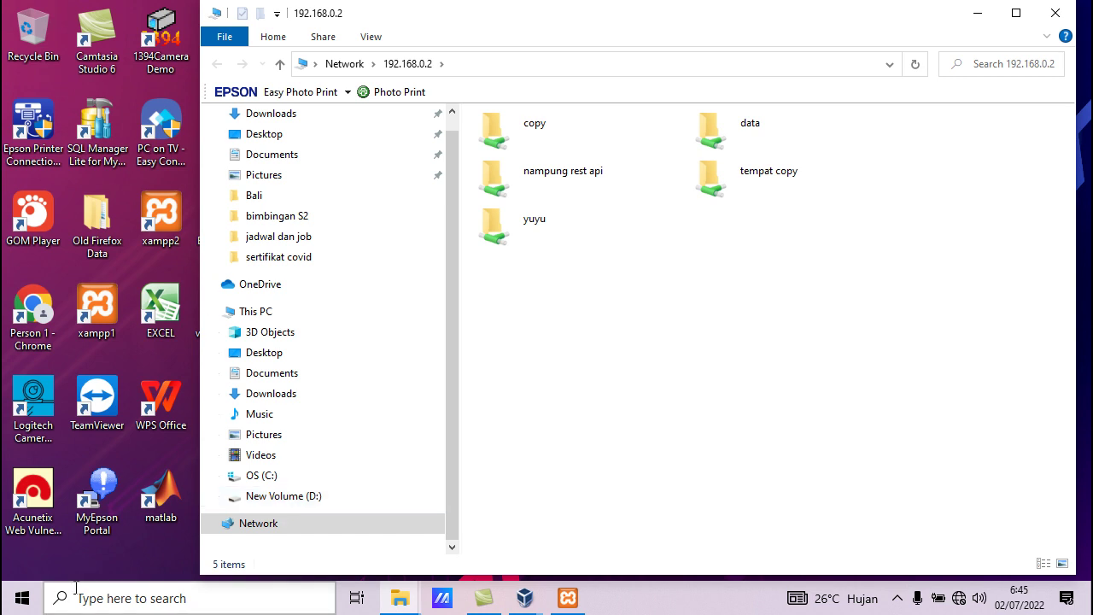
Copy the rest-api-php folder from the praktek database folder window
mouse_move(401, 602)
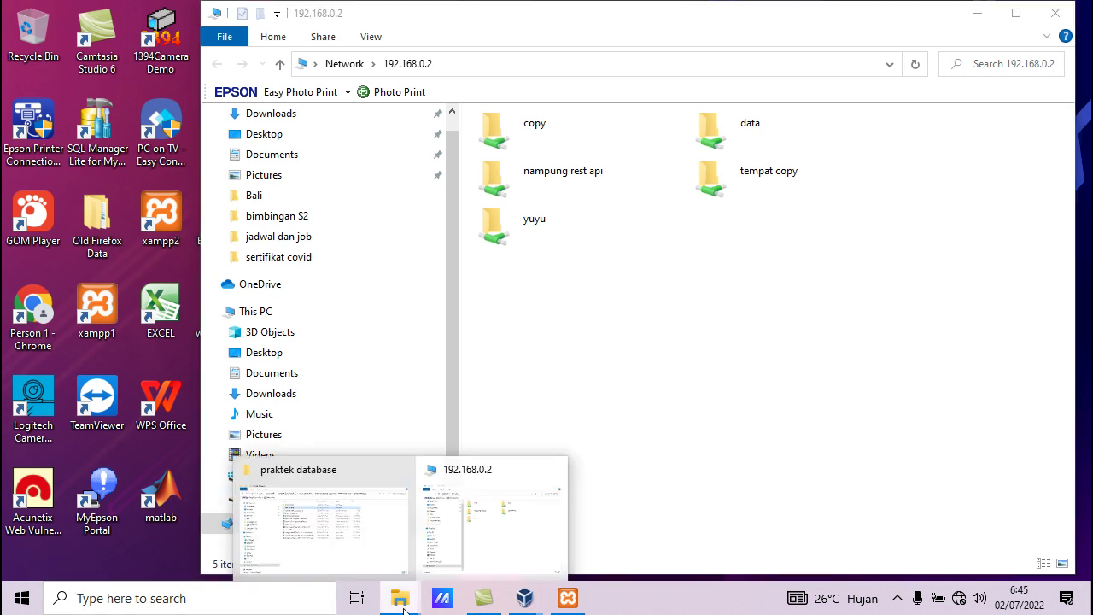
click(358, 553)
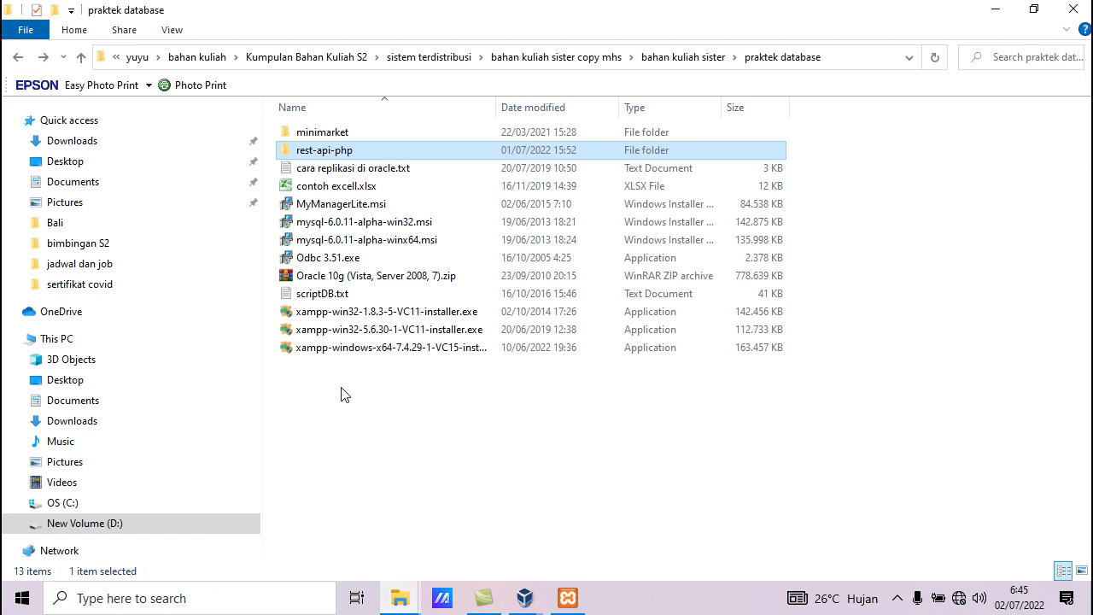
right_click(332, 151)
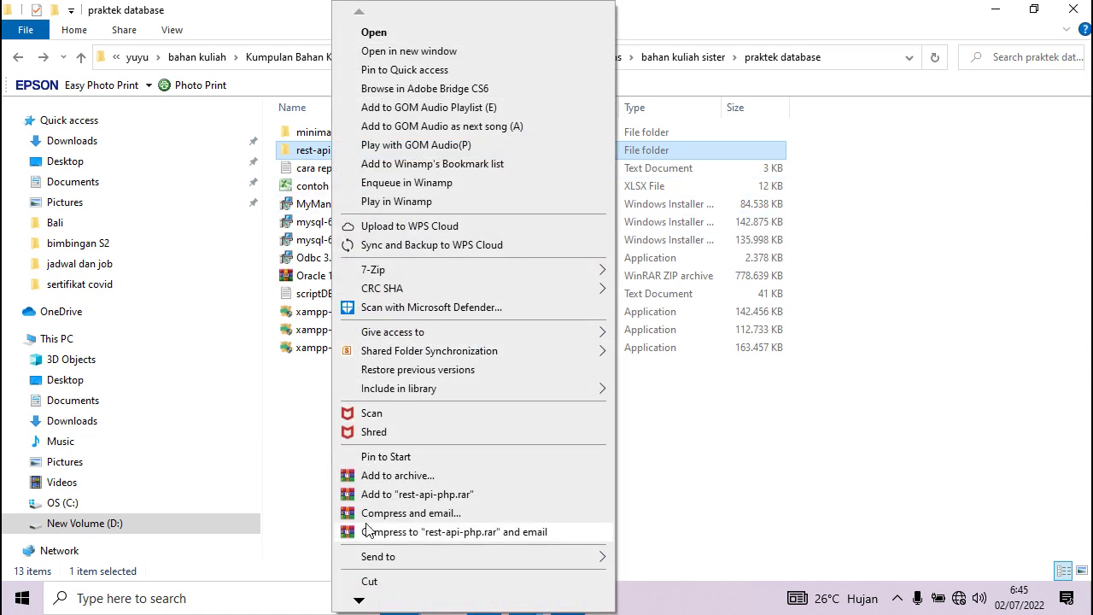
mouse_move(360, 600)
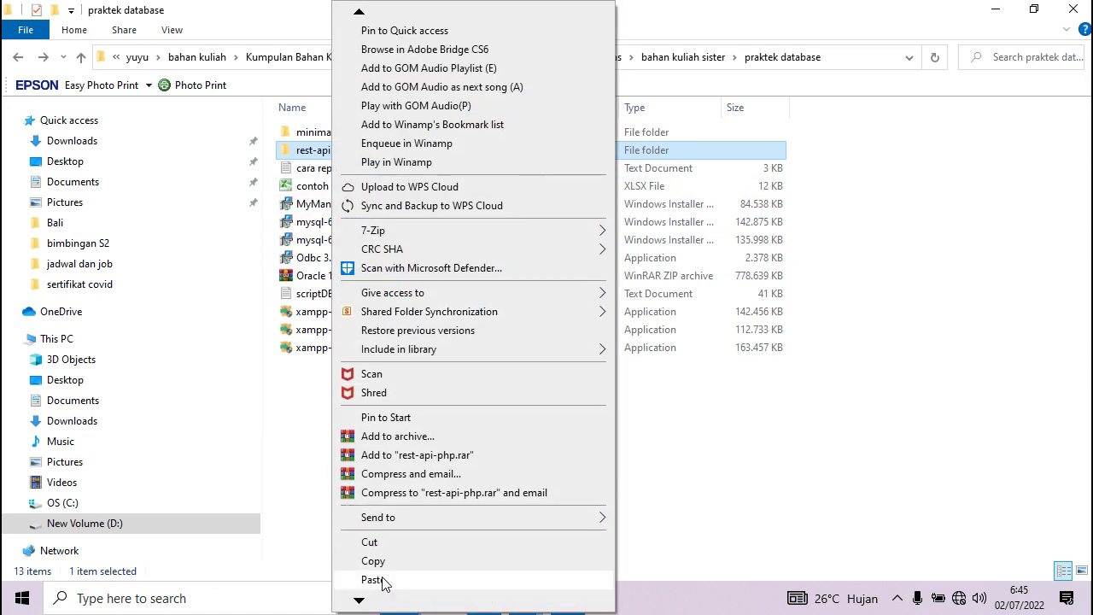
click(383, 564)
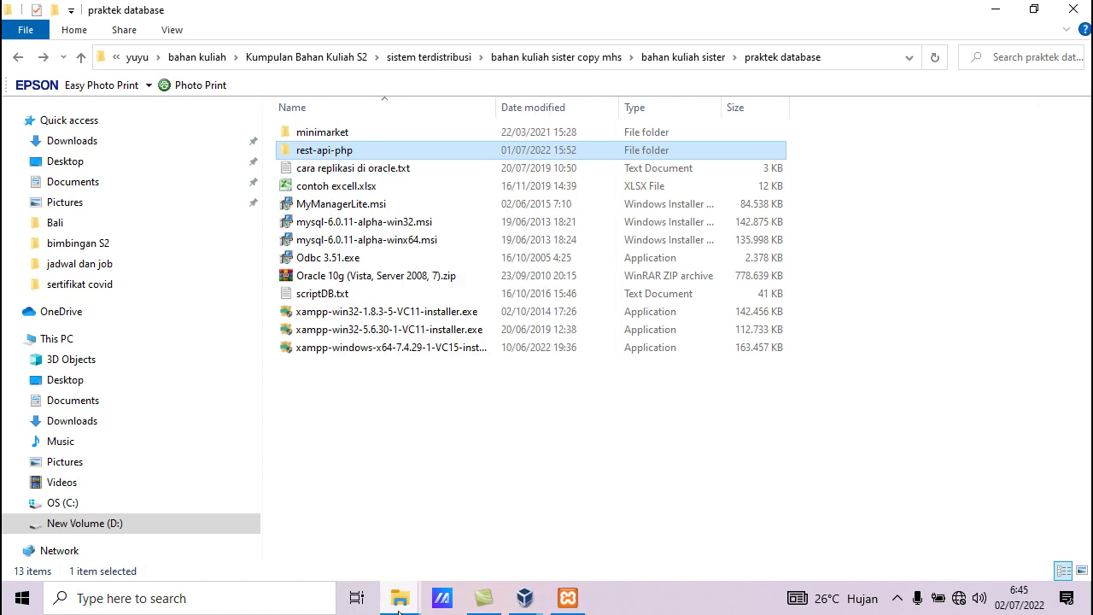
Paste it into \\192.168.0.2\nampung rest api, then close both Explorer windows
mouse_move(400, 598)
click(479, 549)
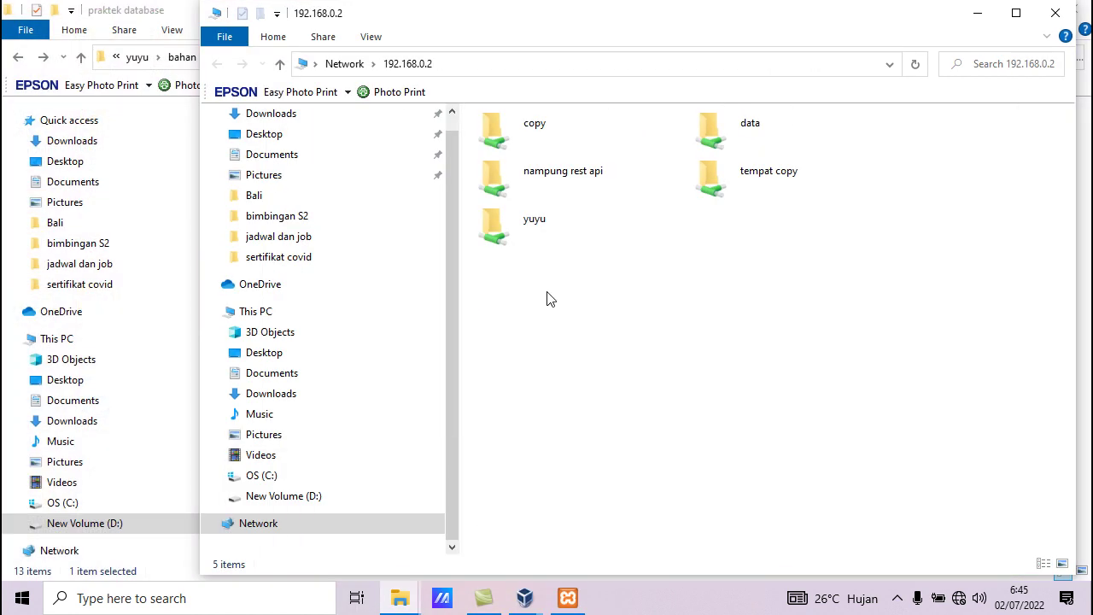
double_click(562, 176)
right_click(627, 281)
click(675, 394)
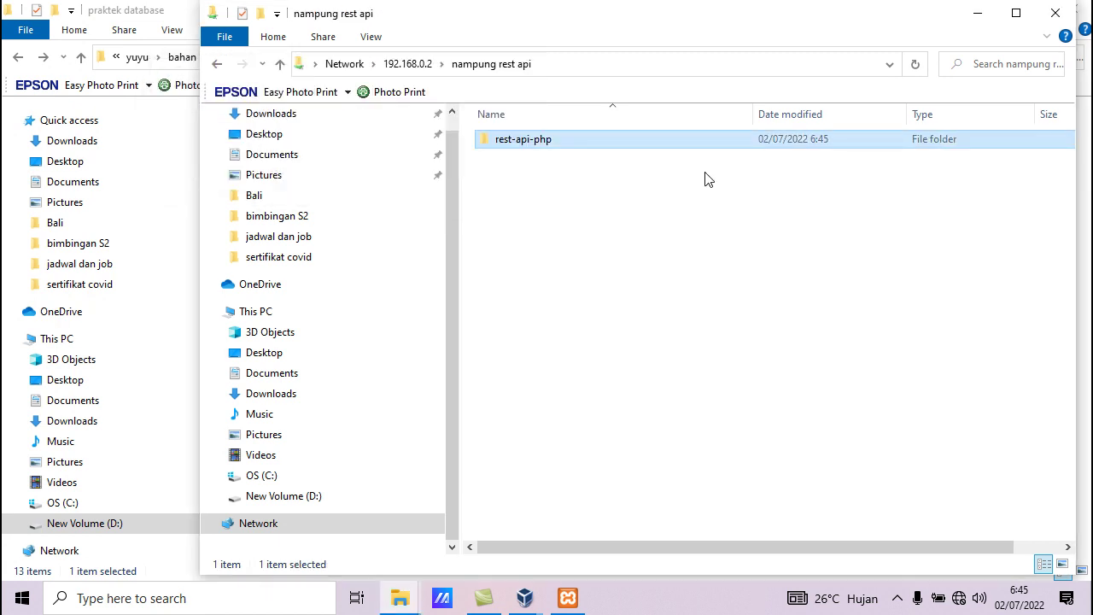
click(1055, 17)
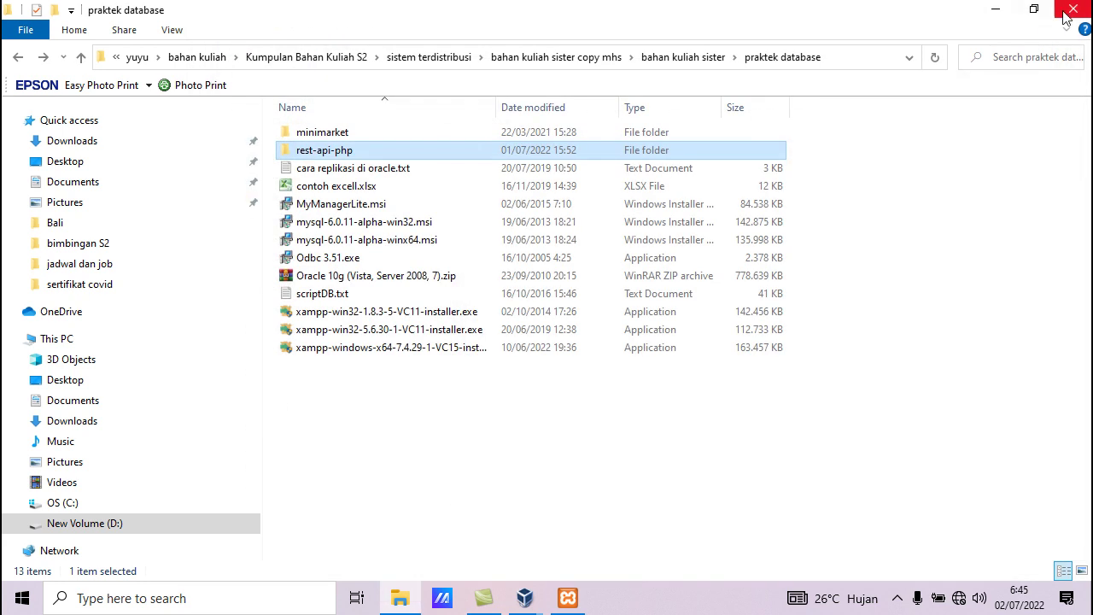
click(1073, 12)
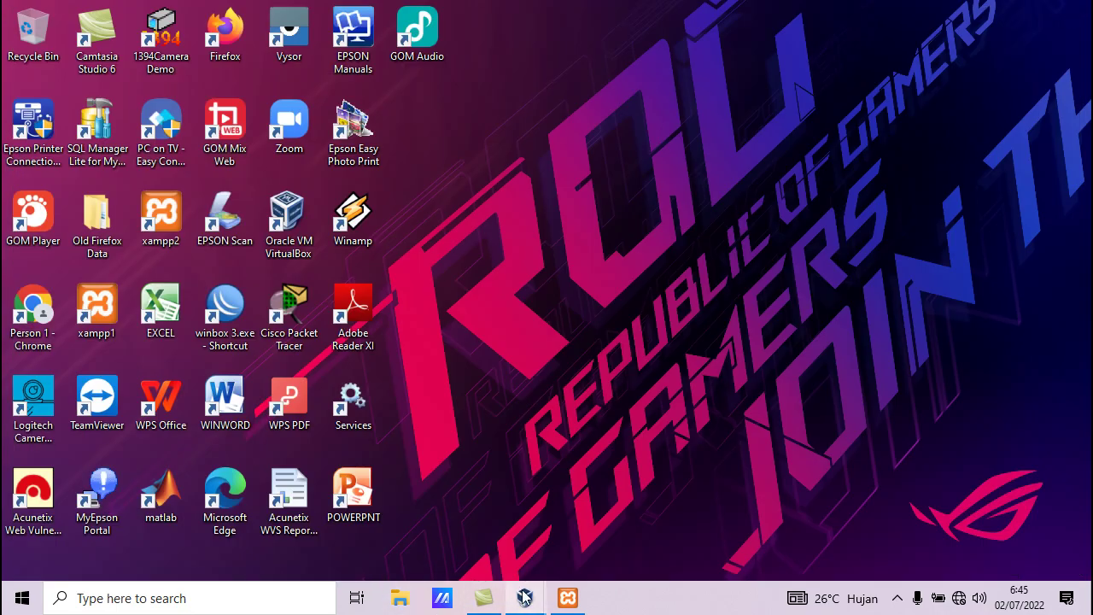
Switch to the win 7 baru VM and open D:\nampung rest api\rest-api-php, selecting the XAMPP installer
mouse_move(524, 598)
click(563, 549)
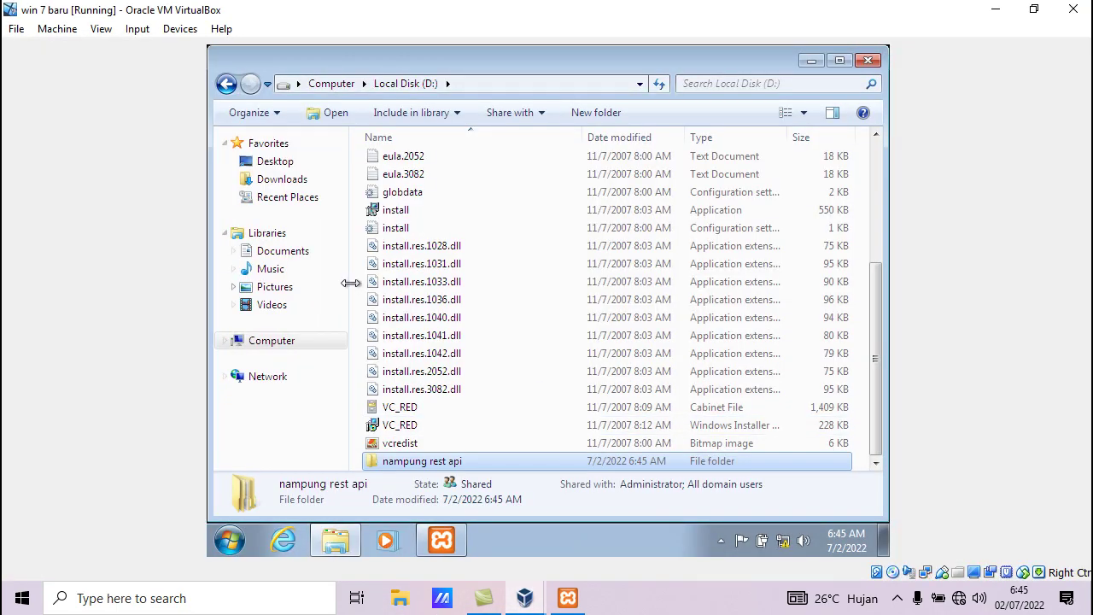
double_click(417, 463)
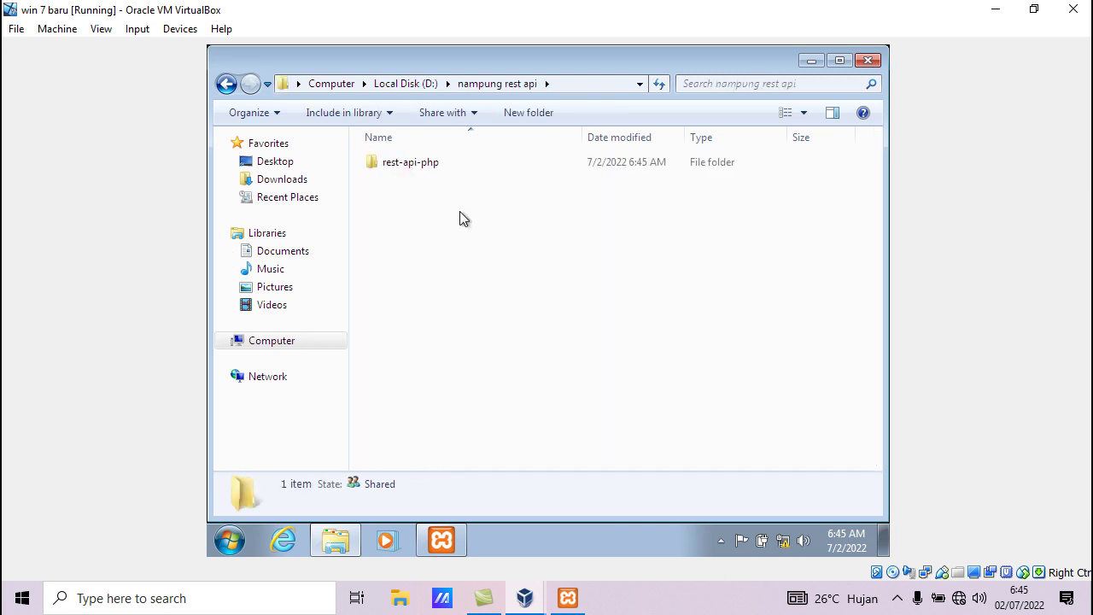
double_click(432, 161)
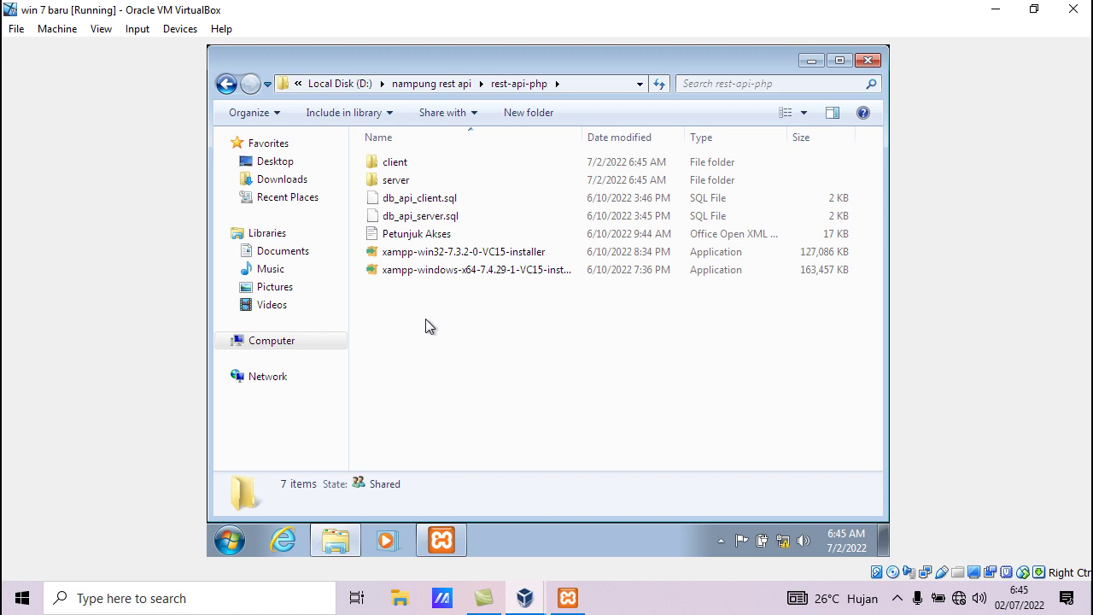
click(435, 260)
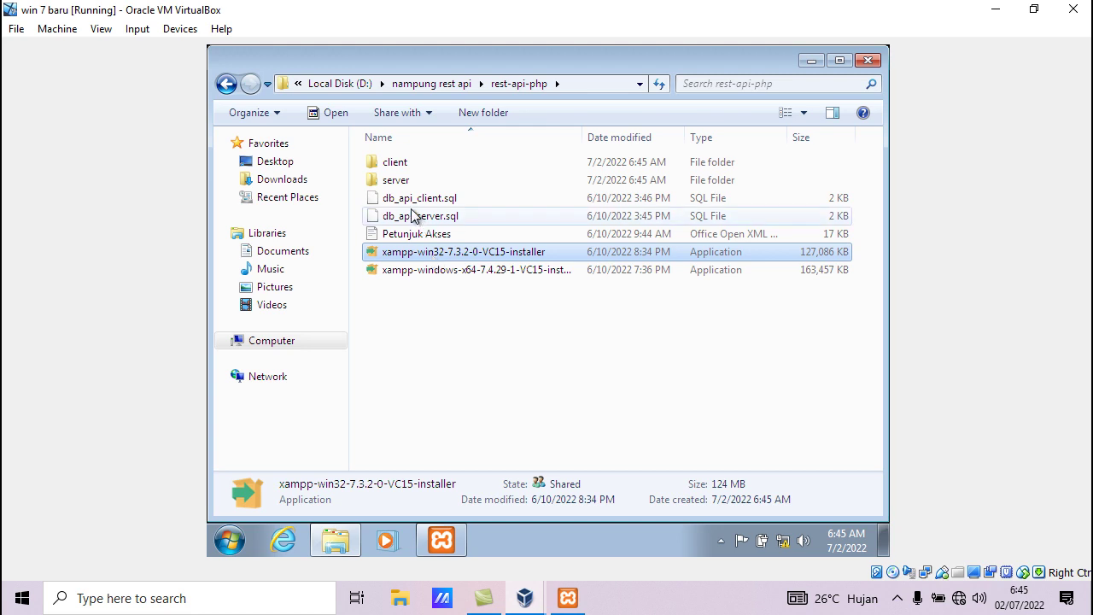
double_click(398, 162)
drag(390, 227, 433, 170)
right_click(434, 170)
click(476, 297)
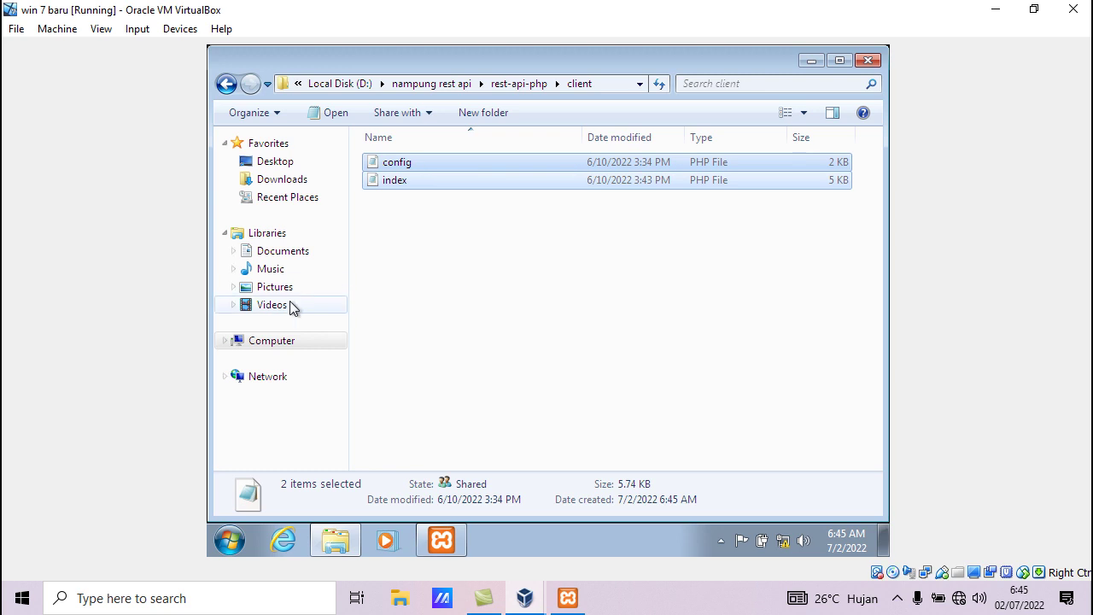
click(273, 345)
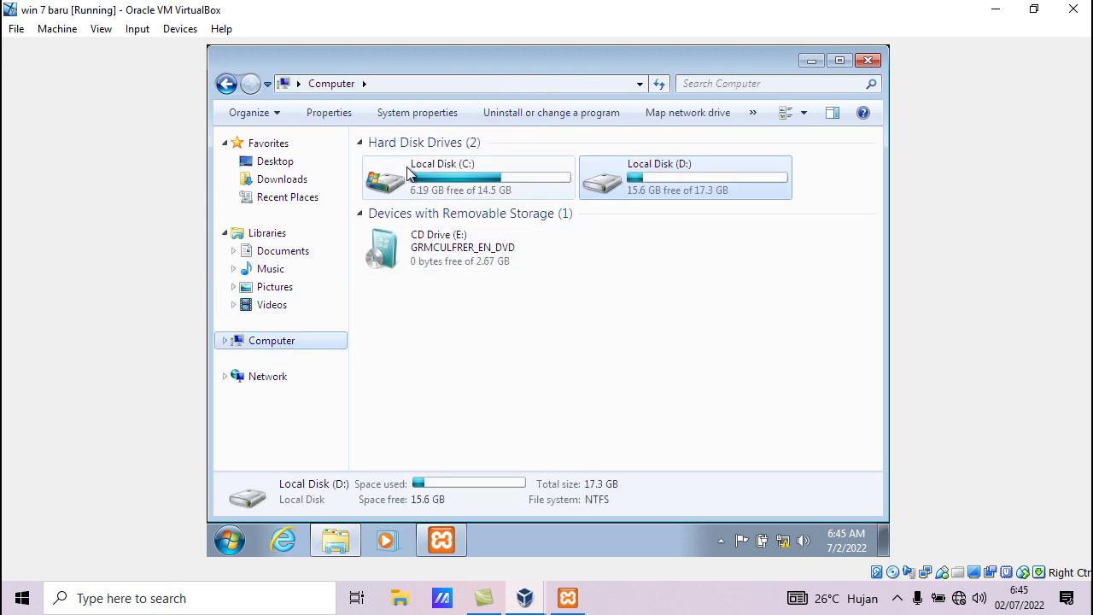
double_click(383, 176)
double_click(404, 251)
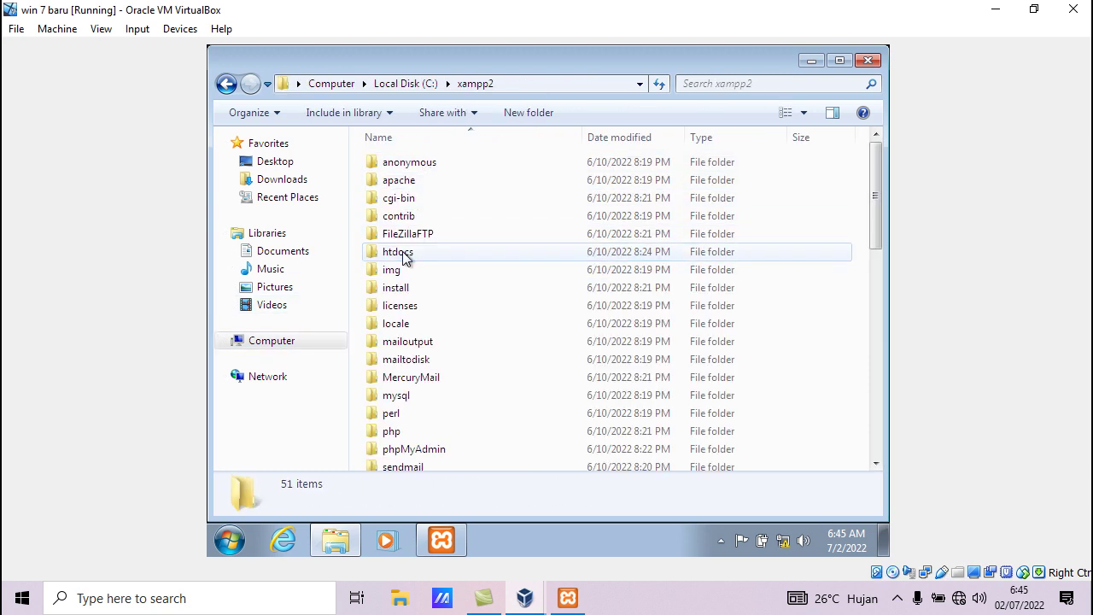
double_click(405, 251)
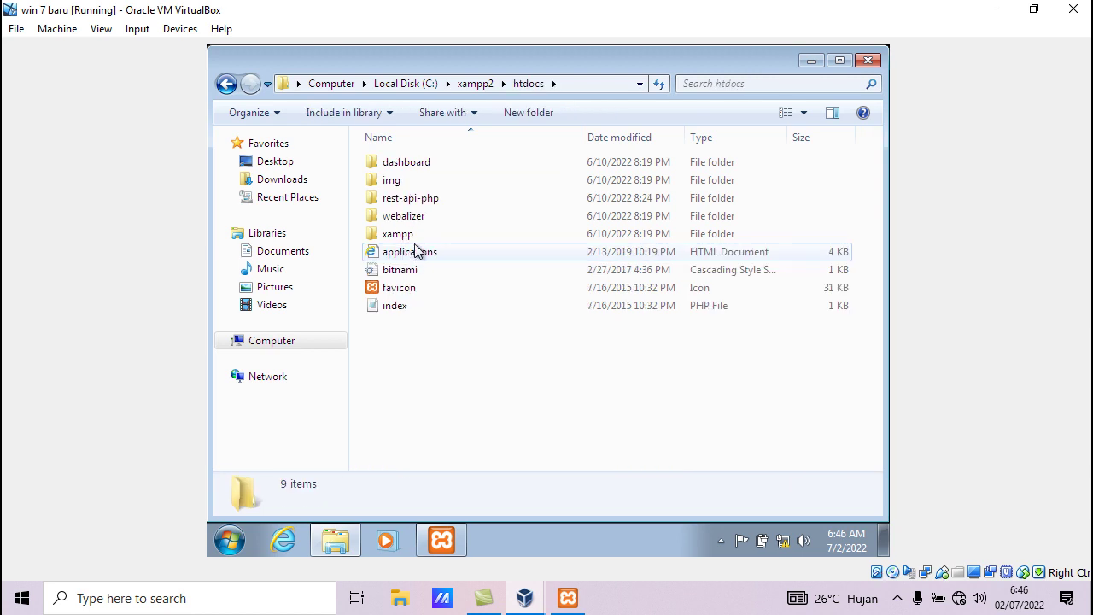
double_click(408, 205)
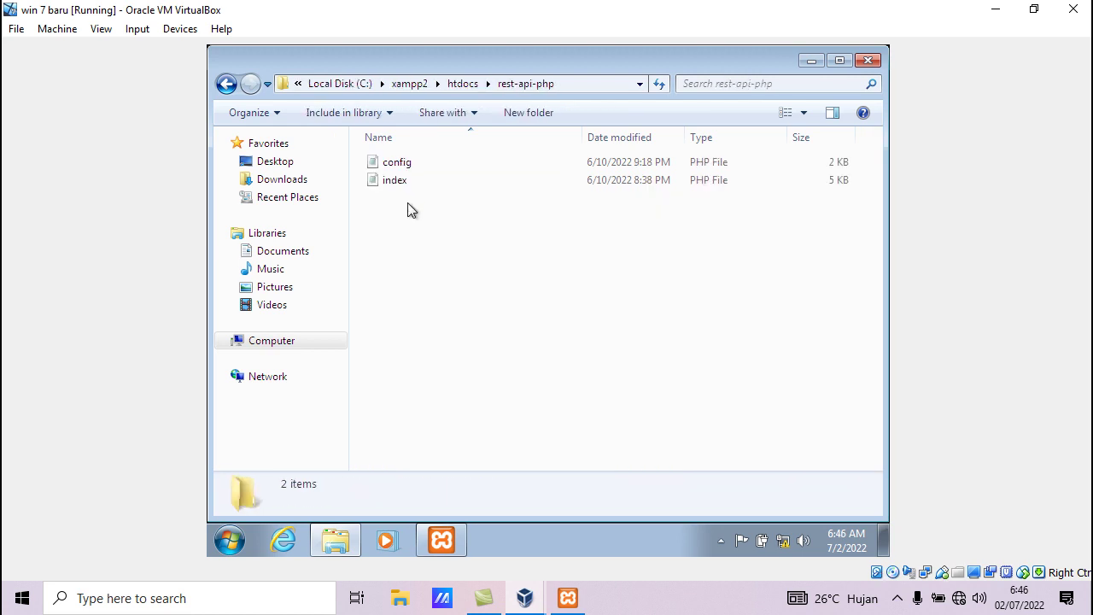
right_click(438, 220)
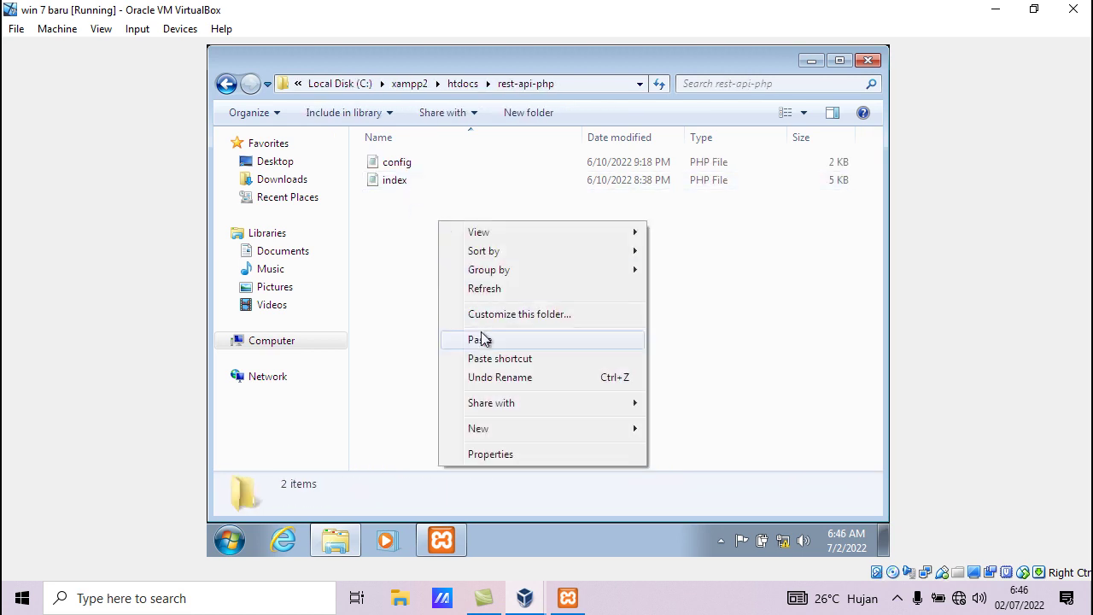
click(374, 280)
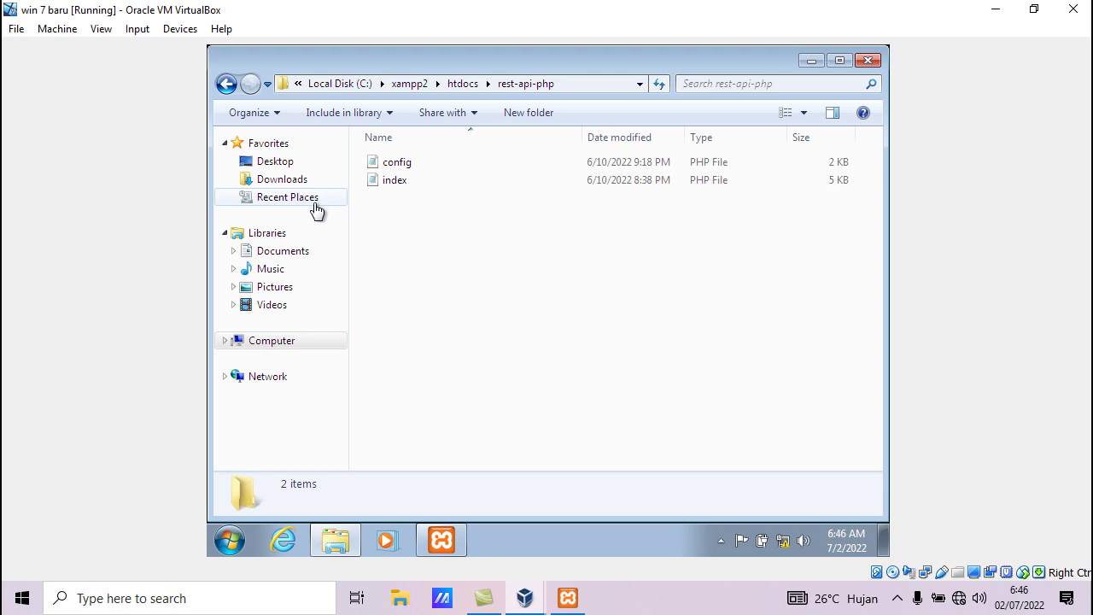
click(283, 345)
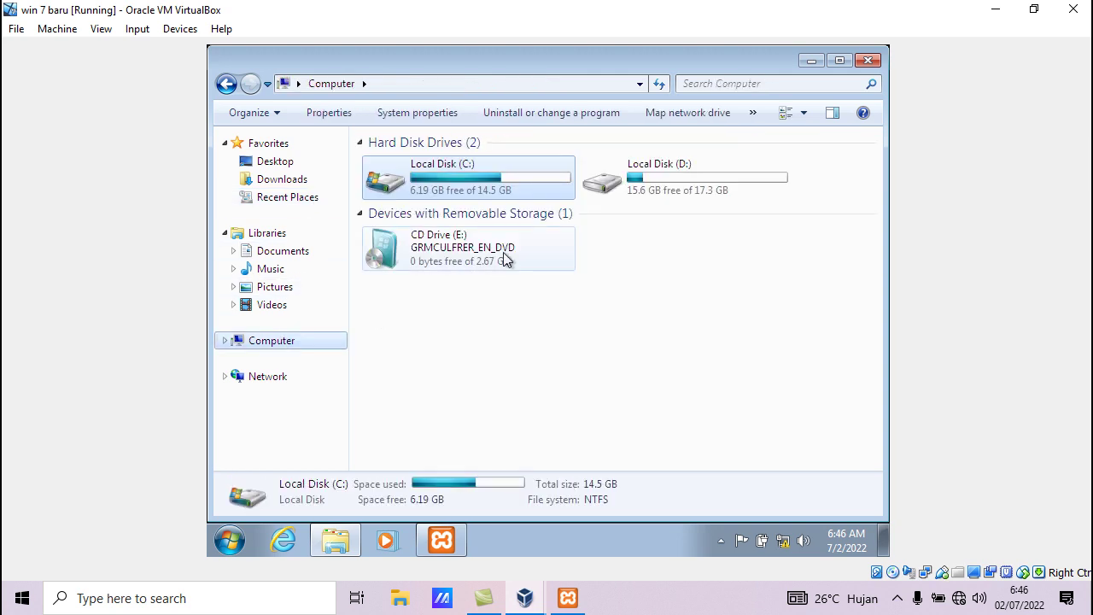
double_click(624, 188)
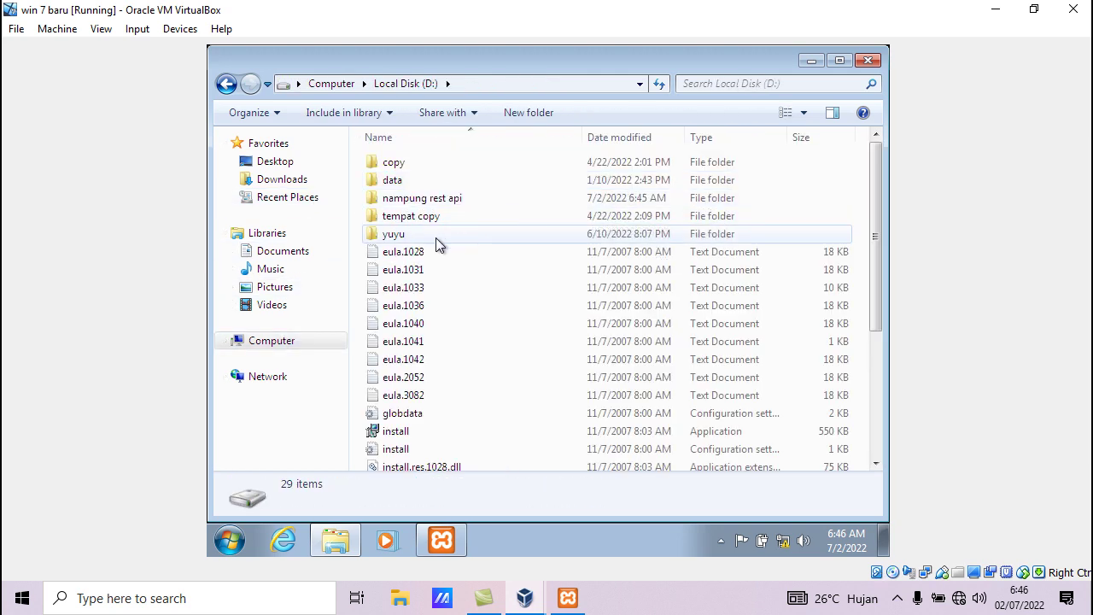
double_click(408, 201)
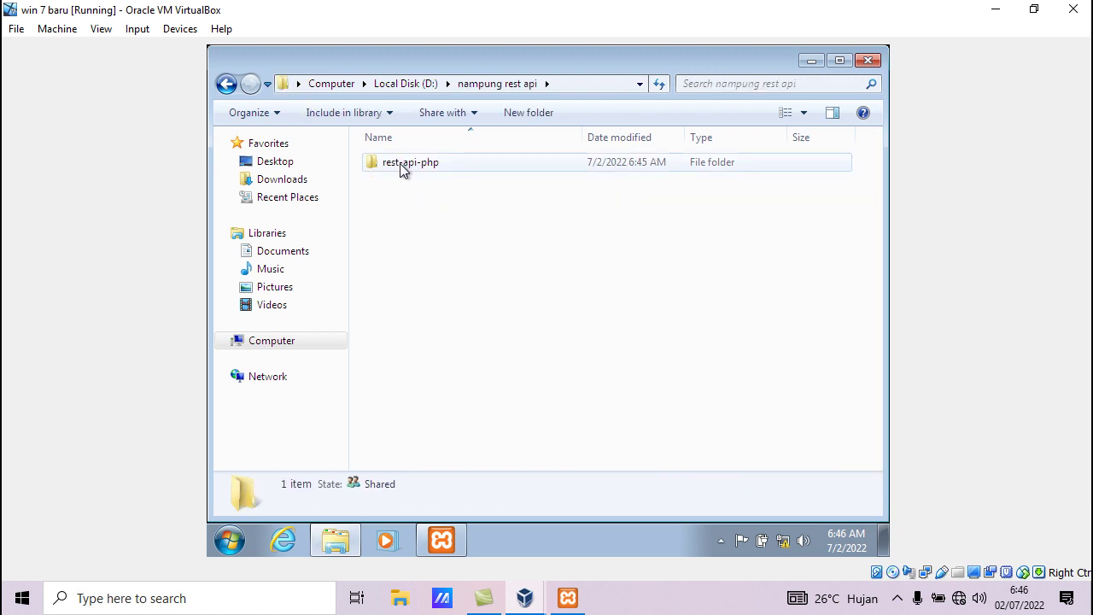
double_click(404, 170)
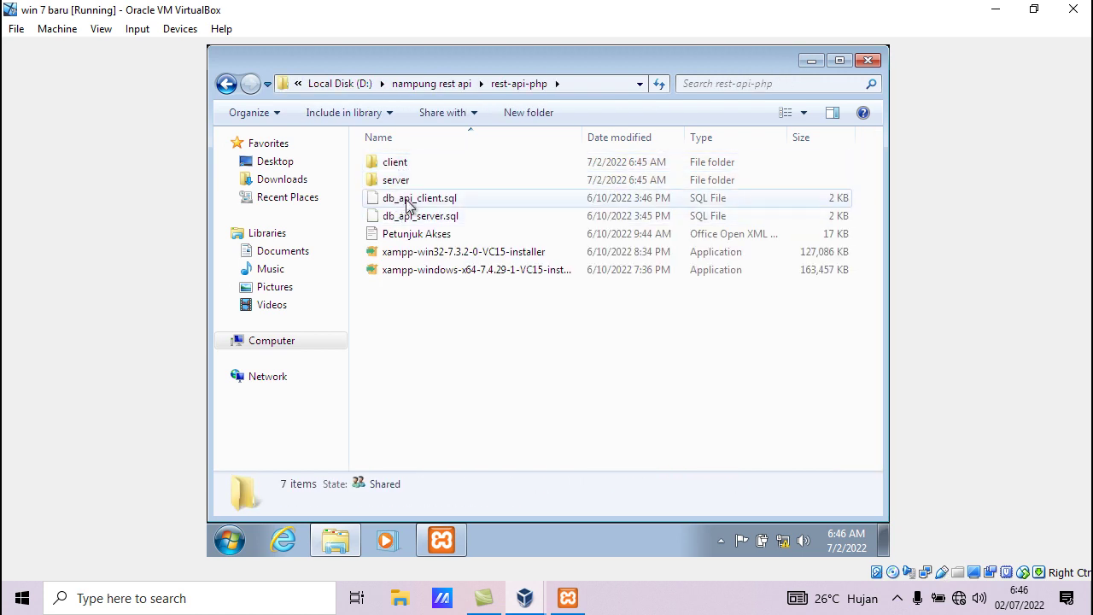
click(408, 203)
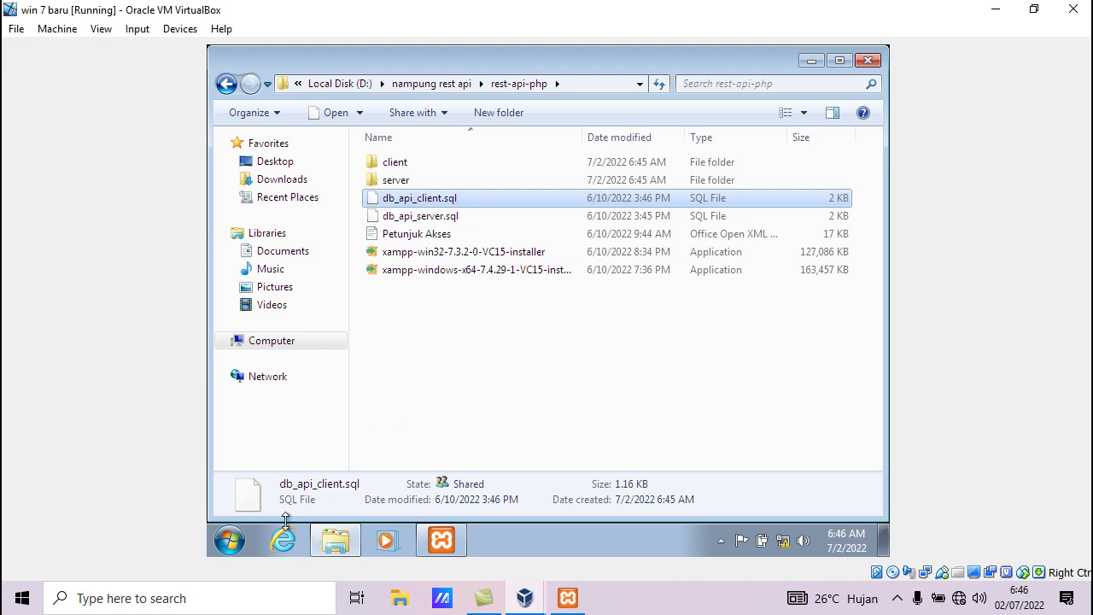
click(285, 551)
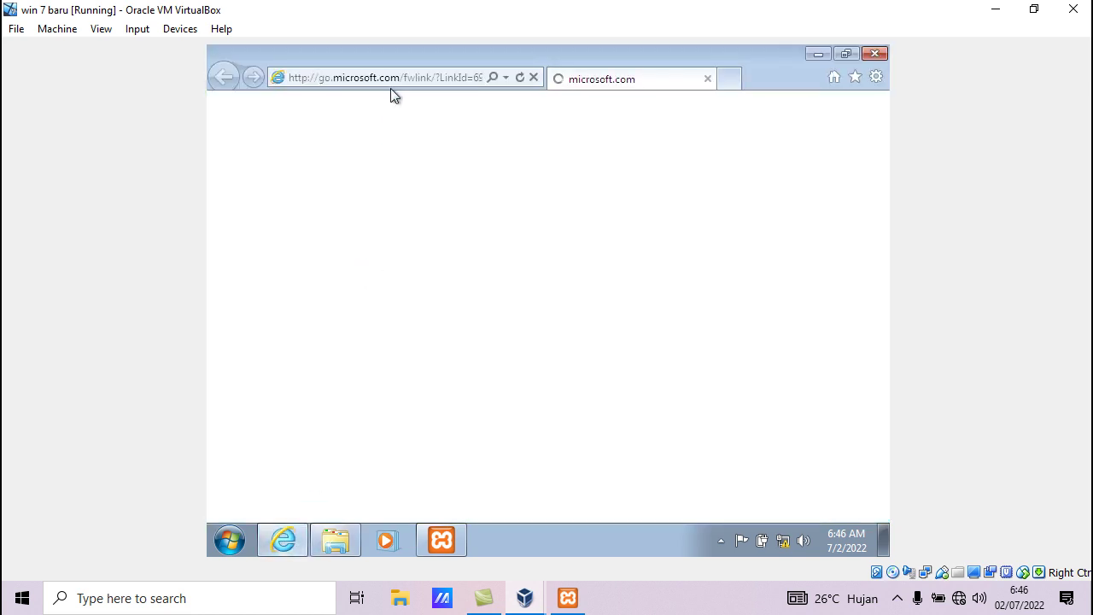
Point Internet Explorer to localhost/phpmyadmin, fixing the typo and postponing IE9 setup
click(392, 81)
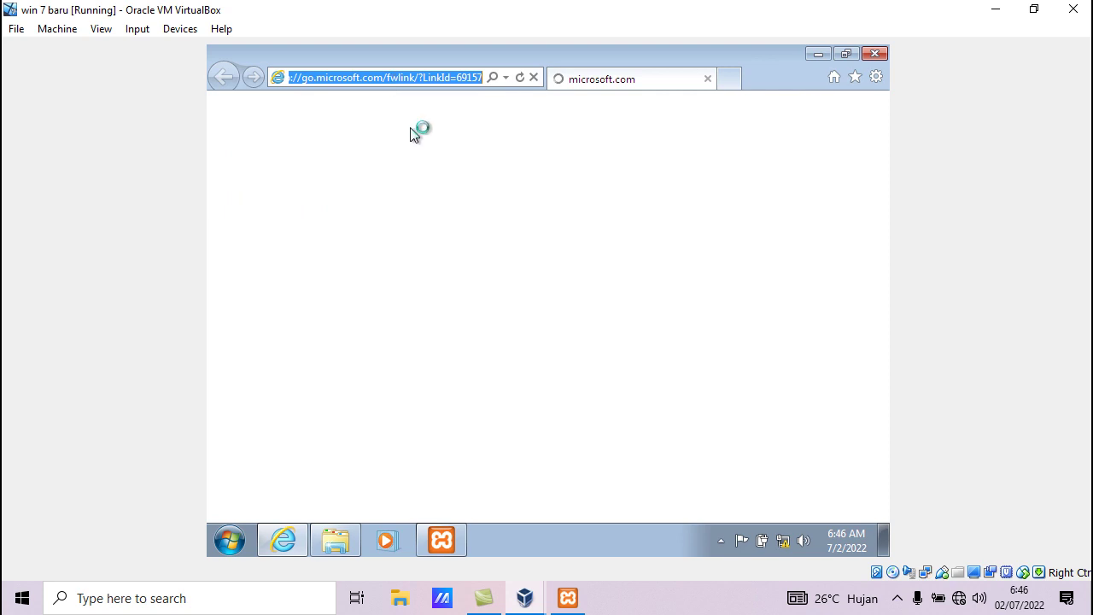
text(localhost)
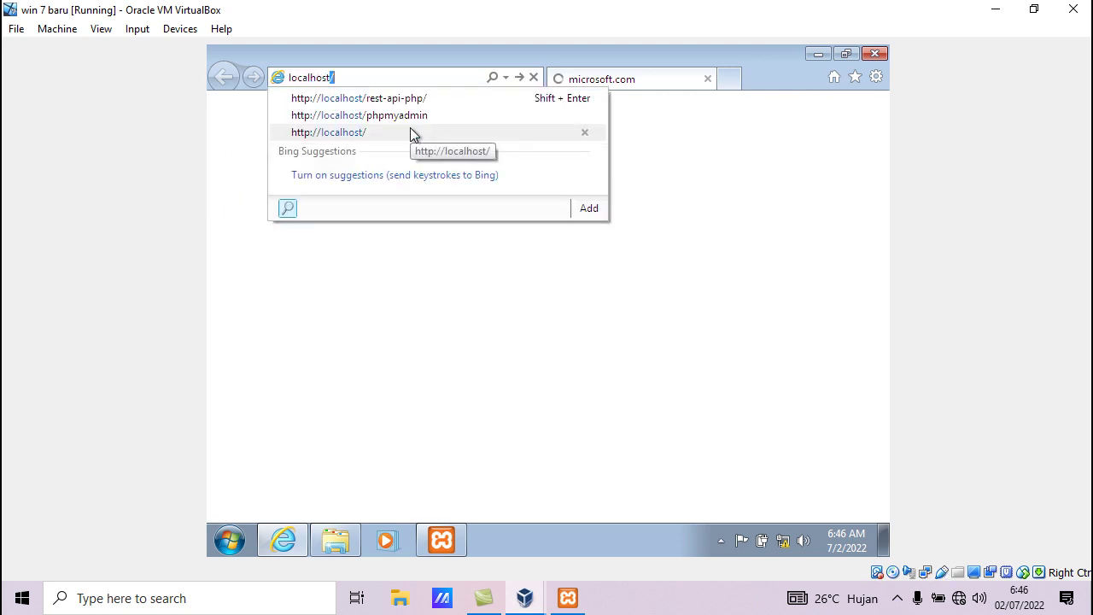
text(/phpm)
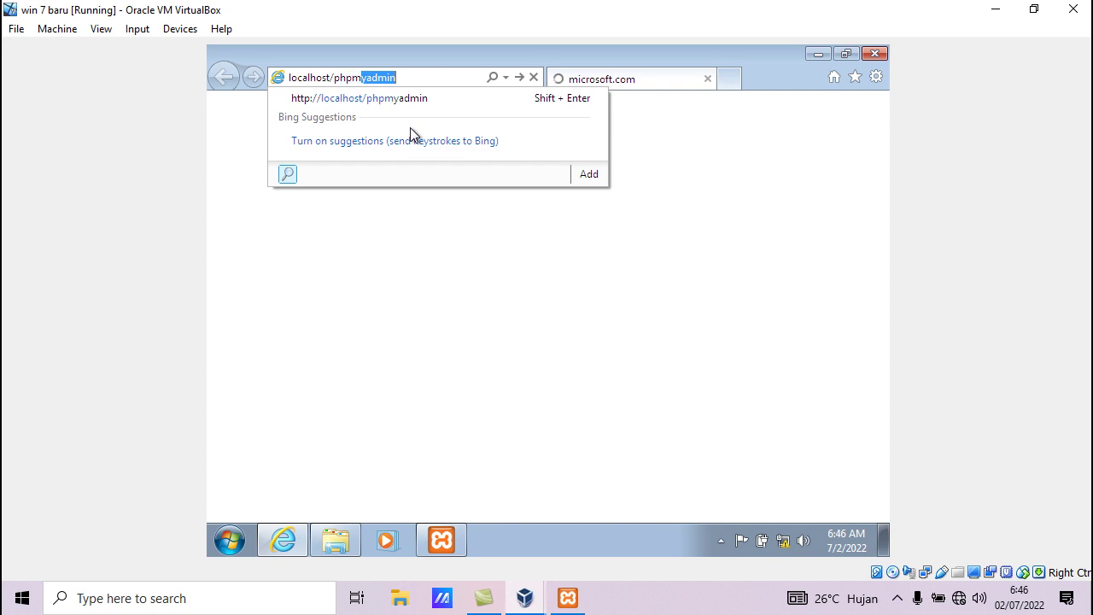
text(yDMI)
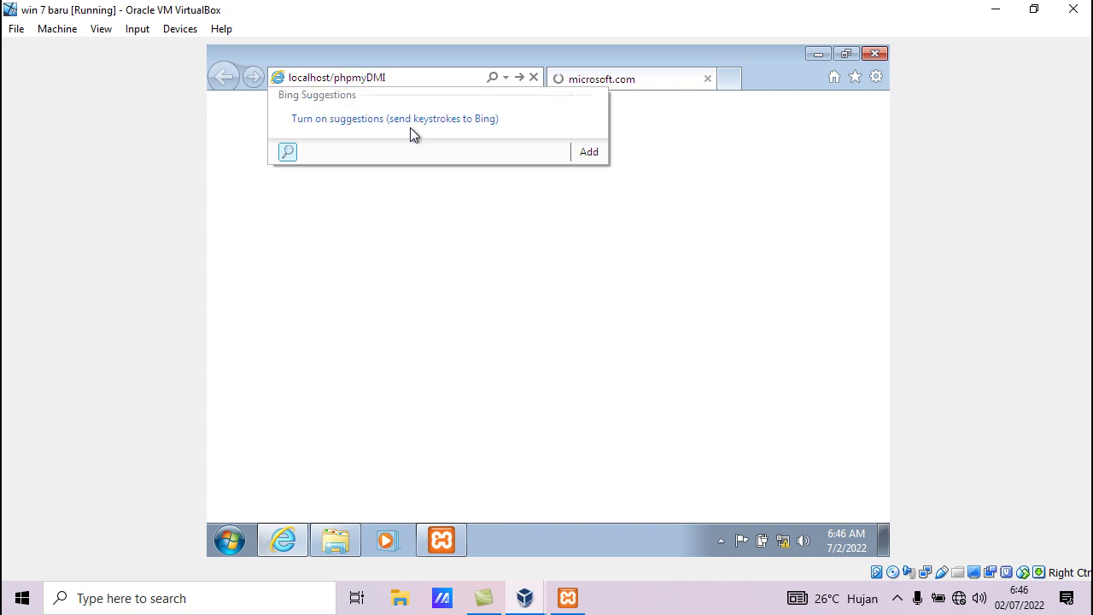
key(BackSpace)
key(BackSpace)
key(BackSpace)
key(Return)
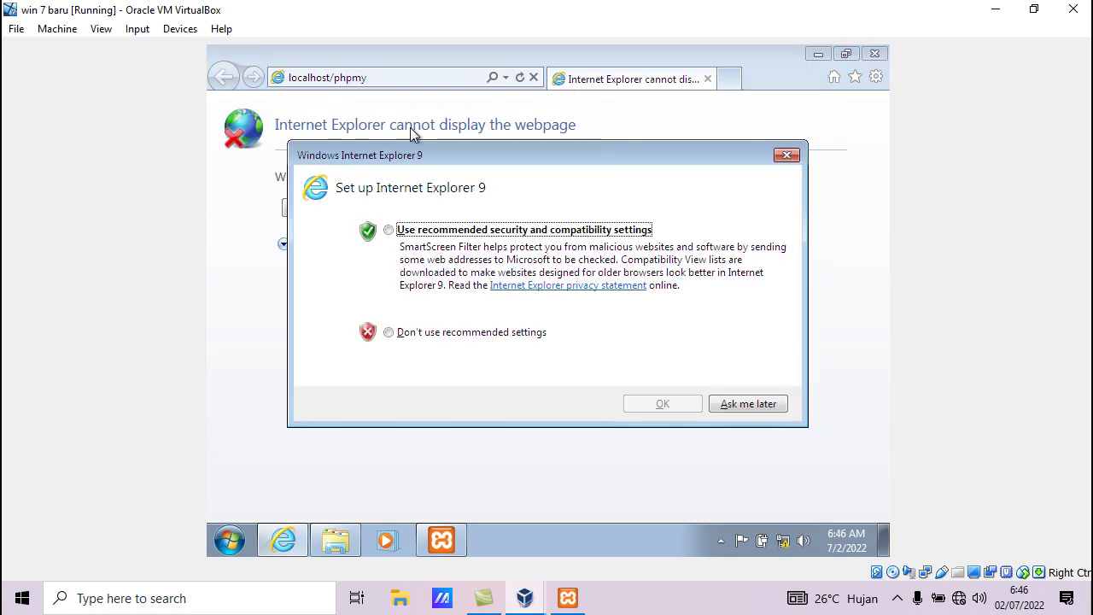
click(760, 409)
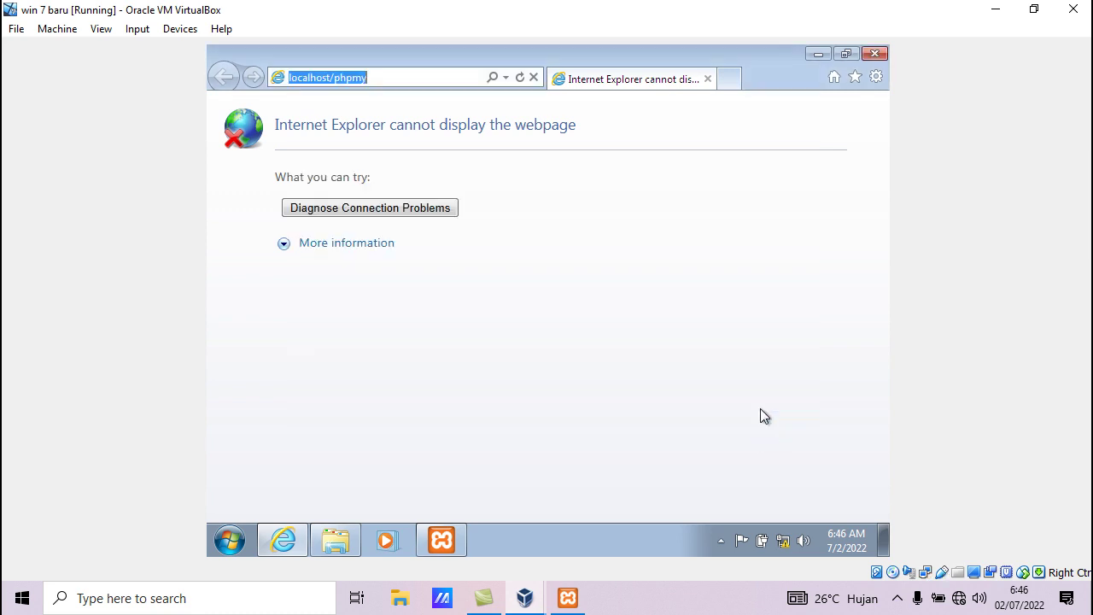
click(380, 79)
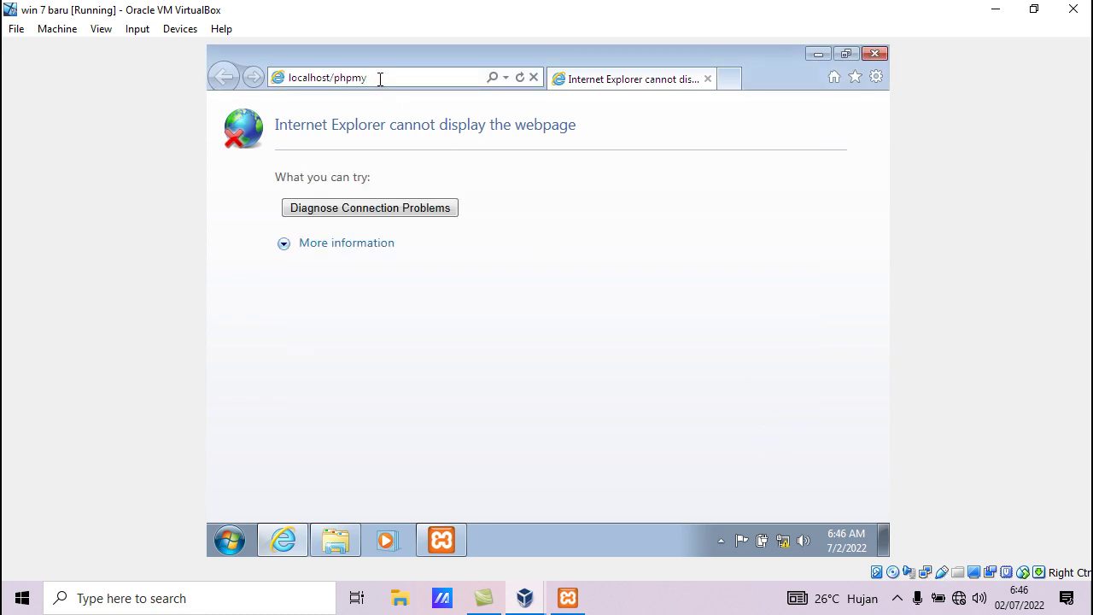
text(admin)
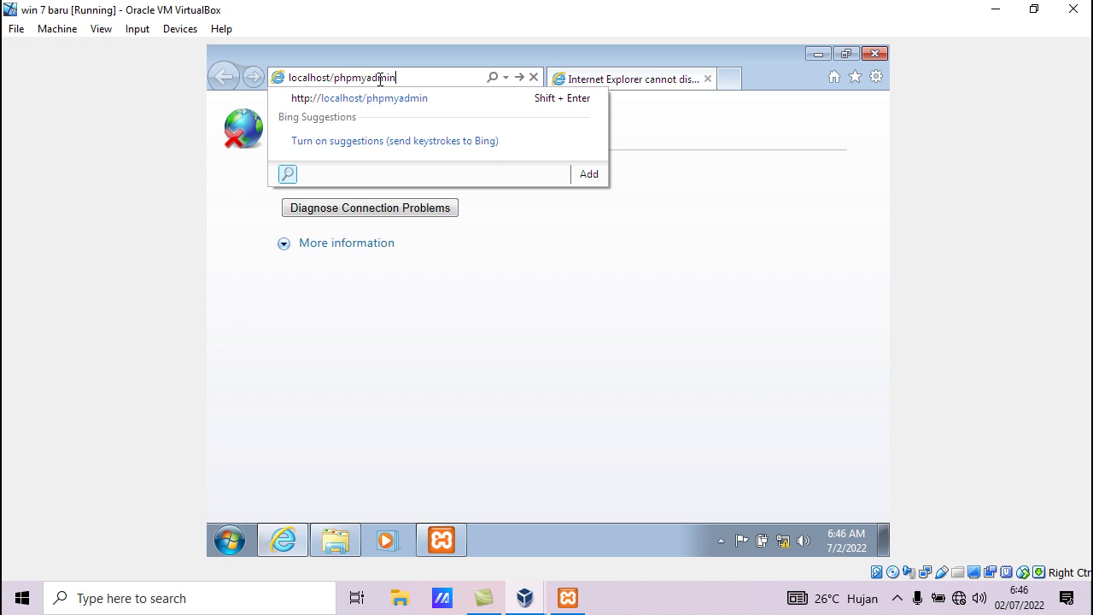
key(Return)
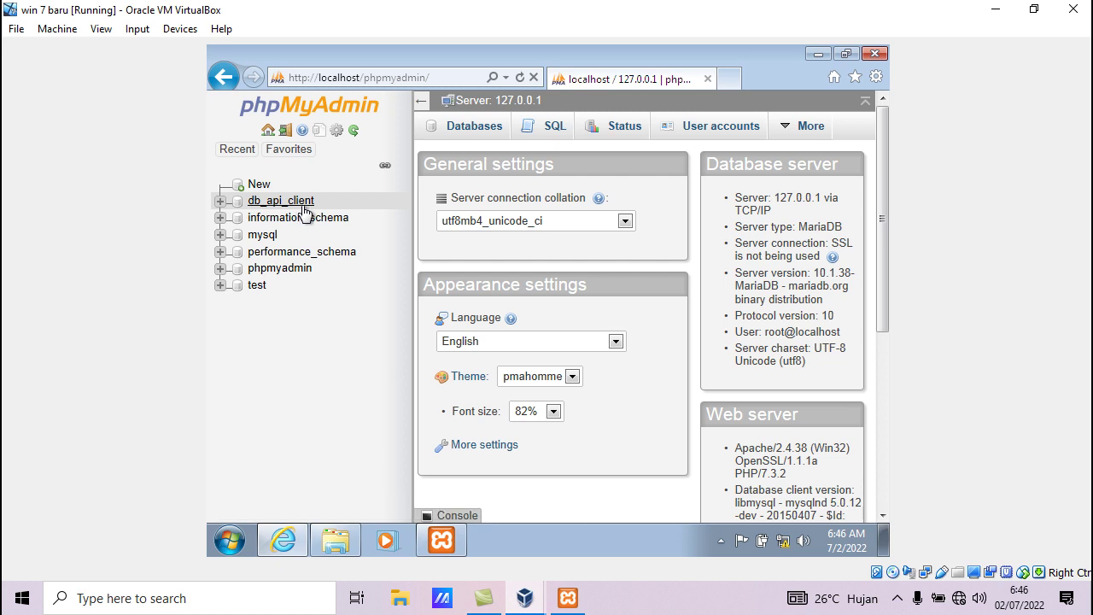
Try creating db_api_client under Databases, then open db_api_client from the left tree
click(468, 133)
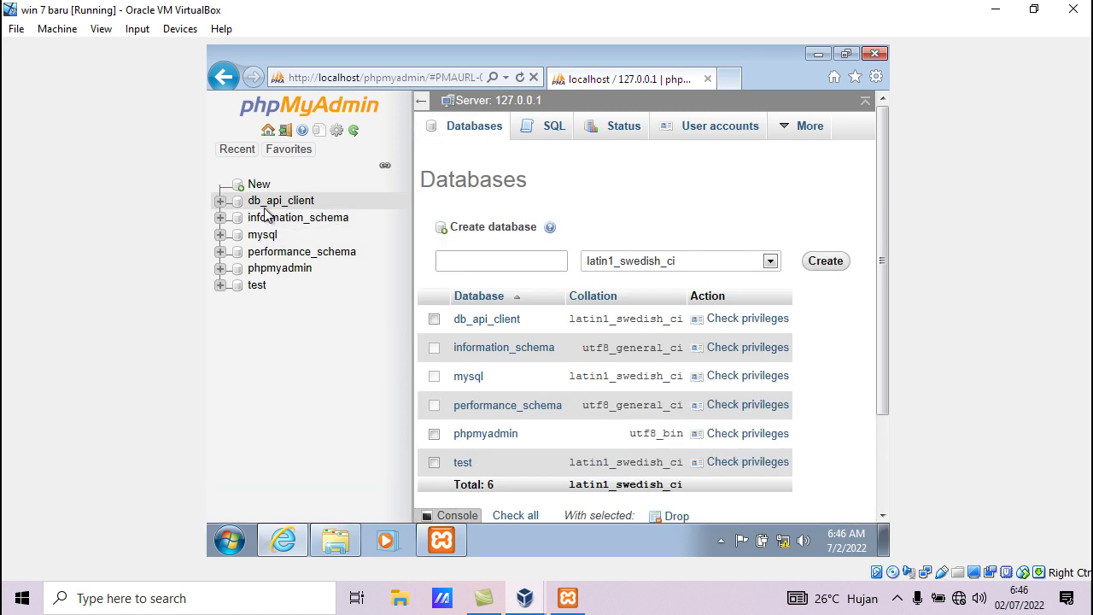
click(457, 260)
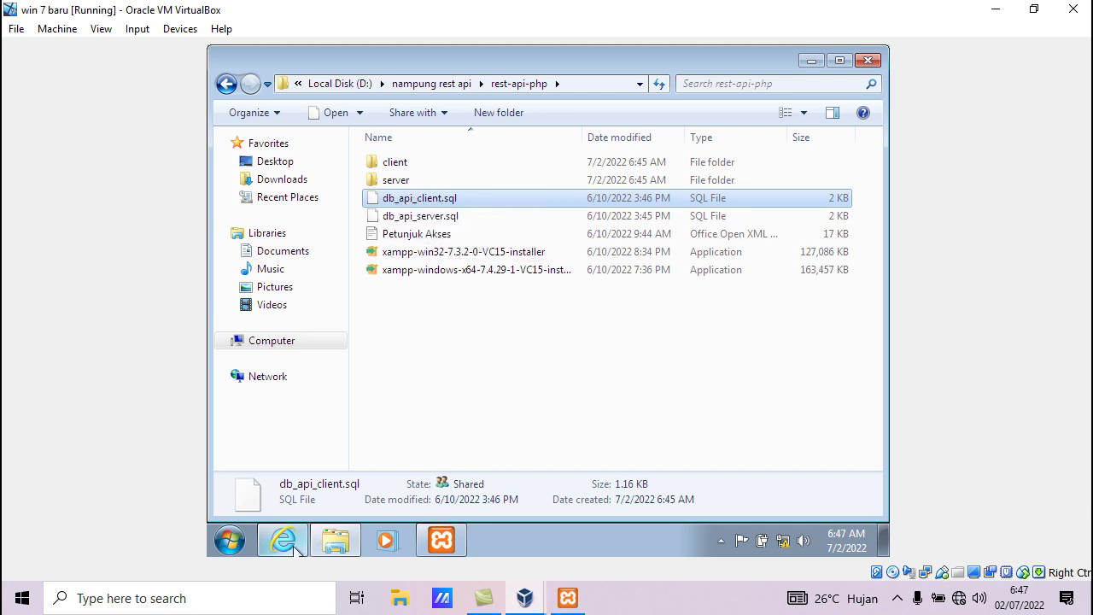
mouse_move(295, 551)
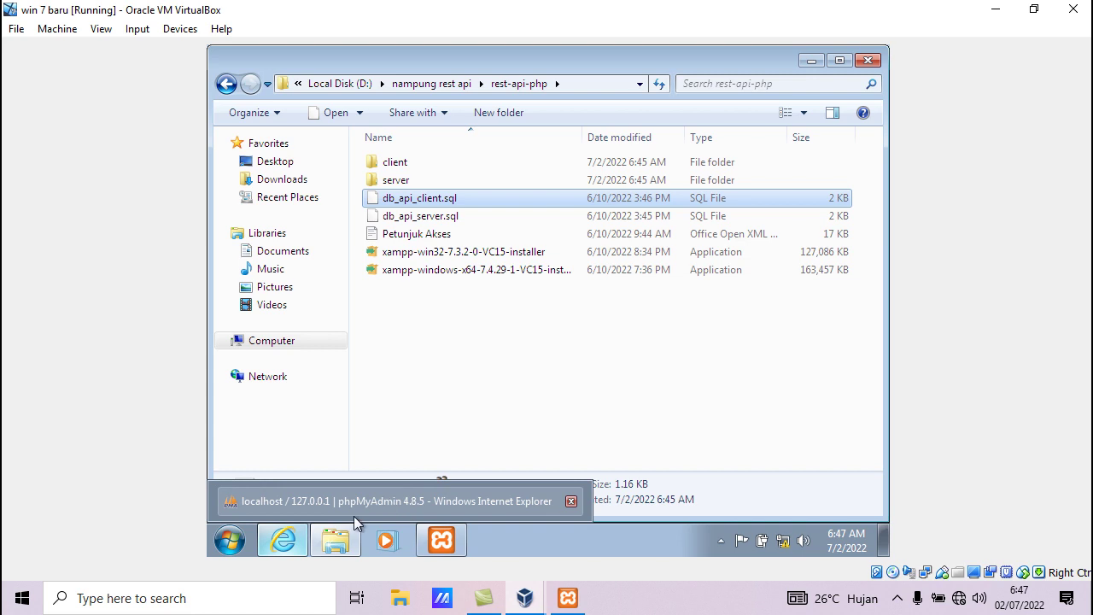
click(285, 545)
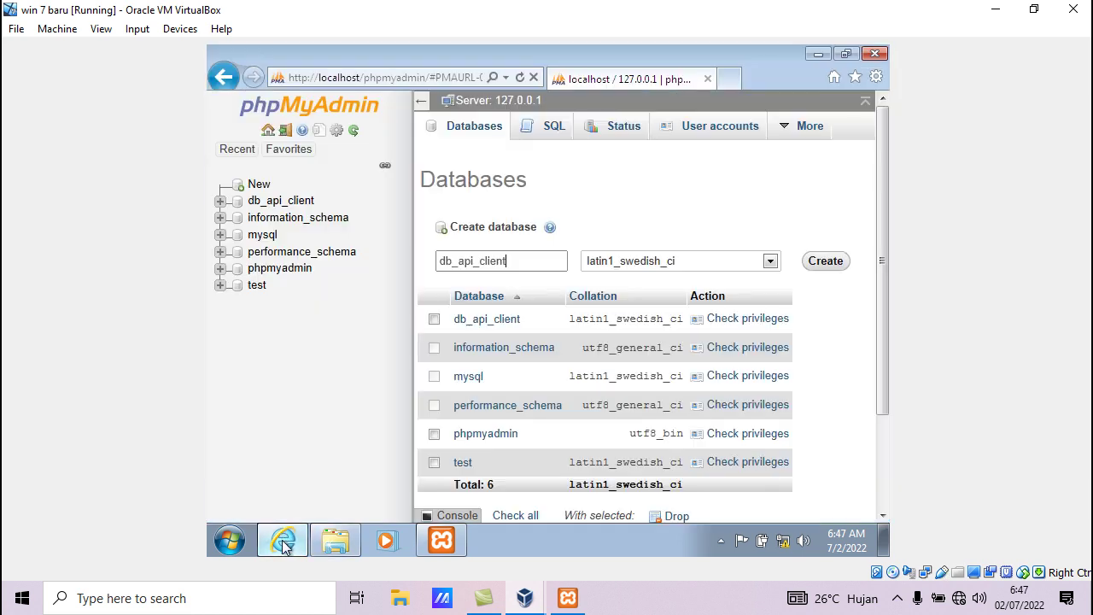
click(829, 265)
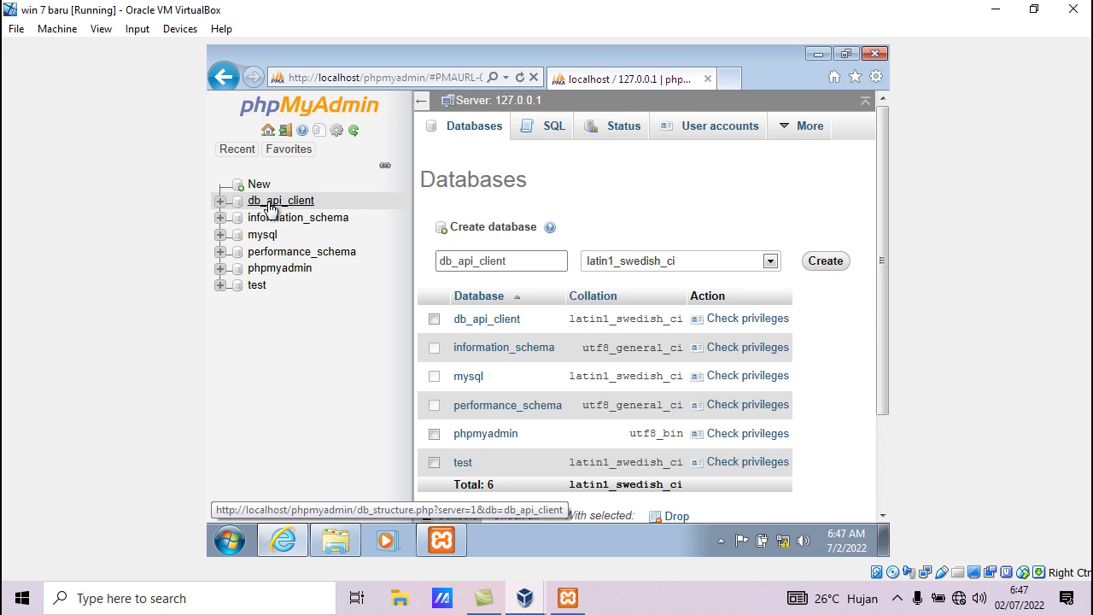
click(269, 205)
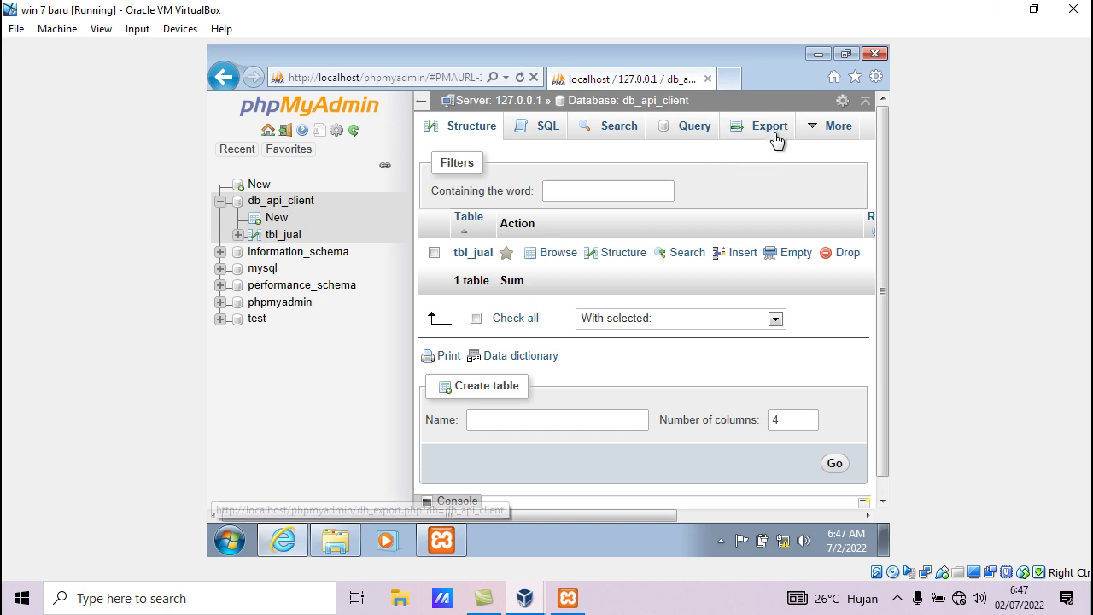
Import db_api_client.sql into the db_api_client database
mouse_move(814, 132)
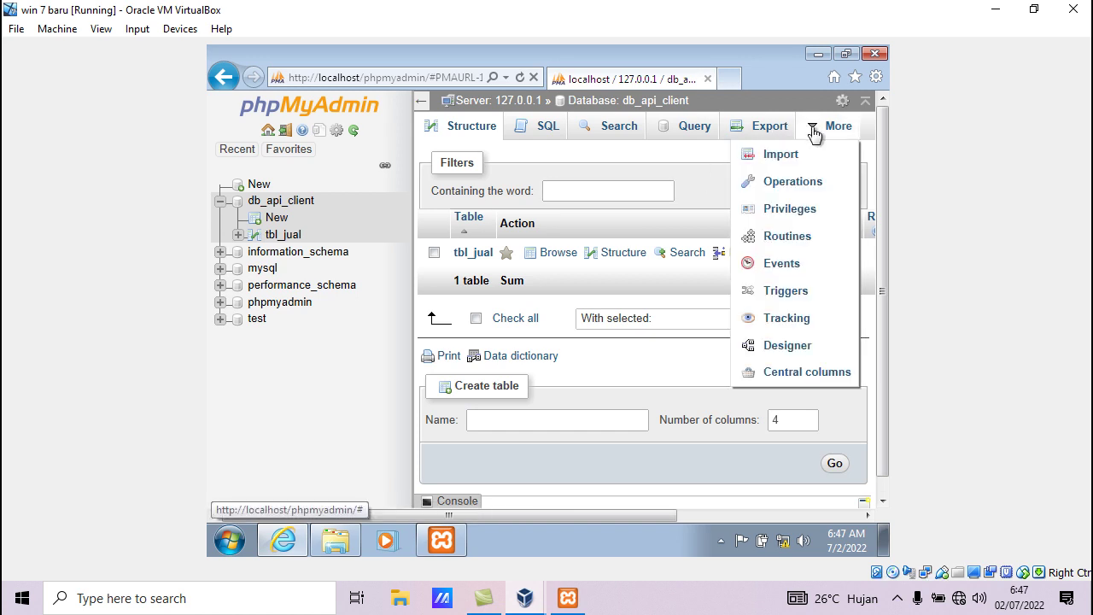
click(762, 157)
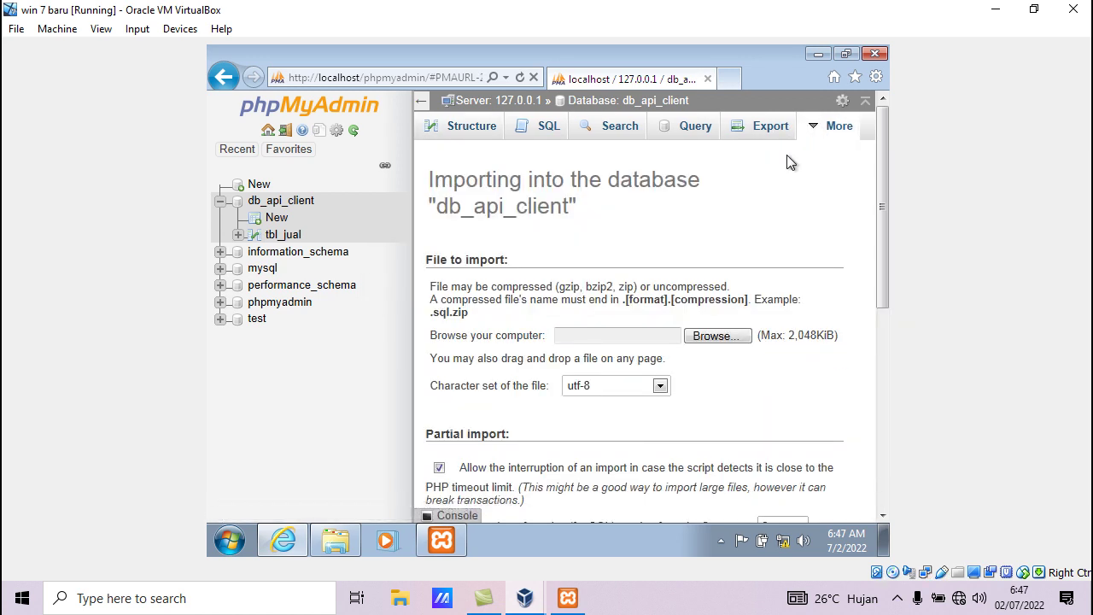
click(717, 336)
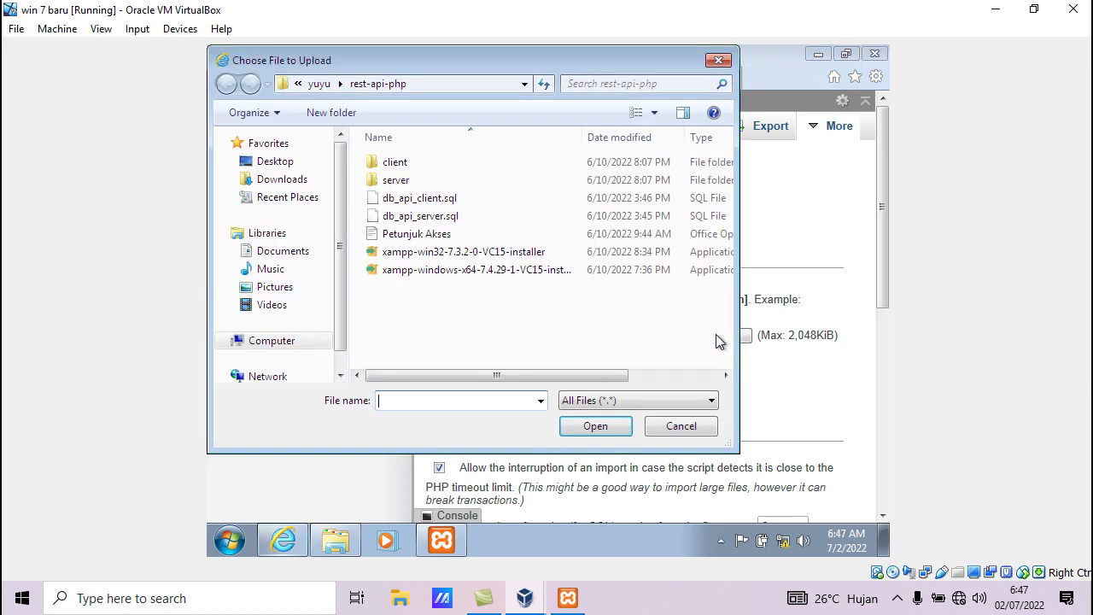
click(418, 205)
click(591, 427)
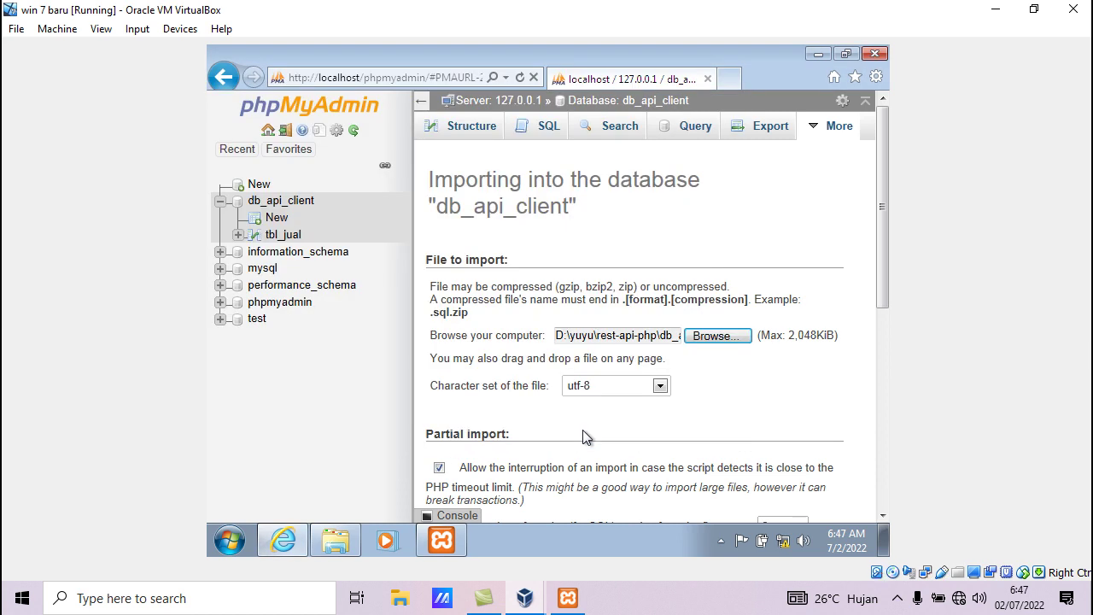
scroll(584, 425, down, 5)
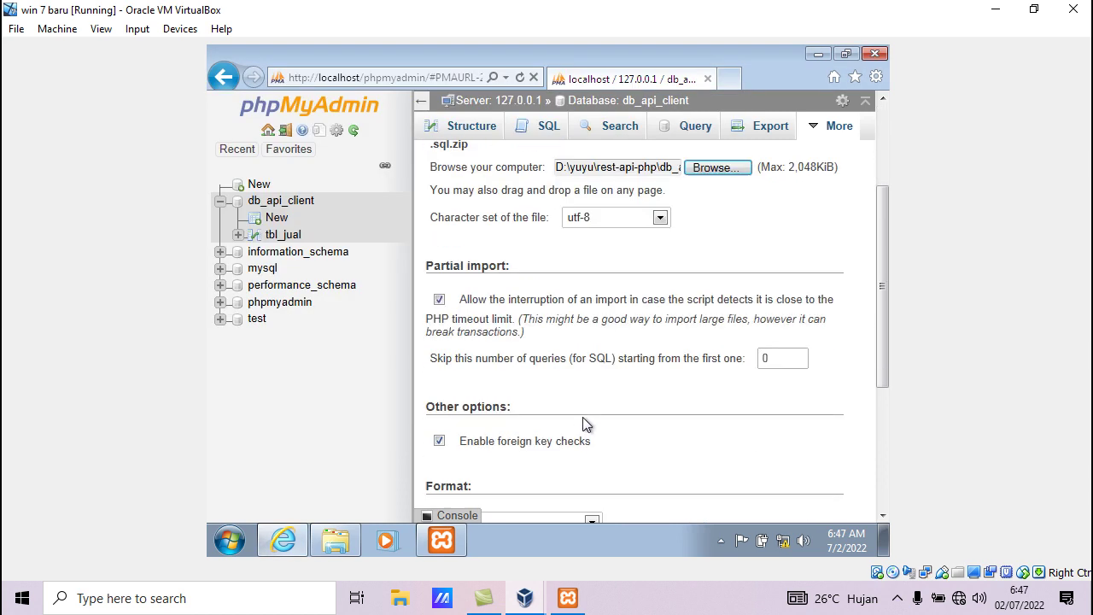
click(451, 452)
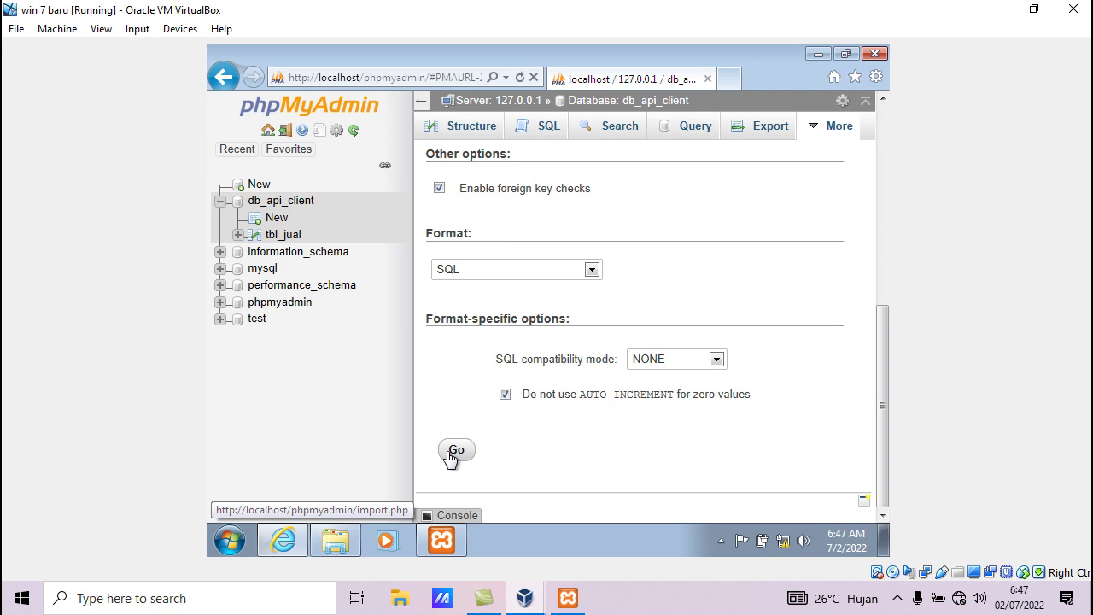
Check tbl_jual's structure (kode varchar(5) primary key, jml_jual int(10)) and minimize VirtualBox
click(271, 243)
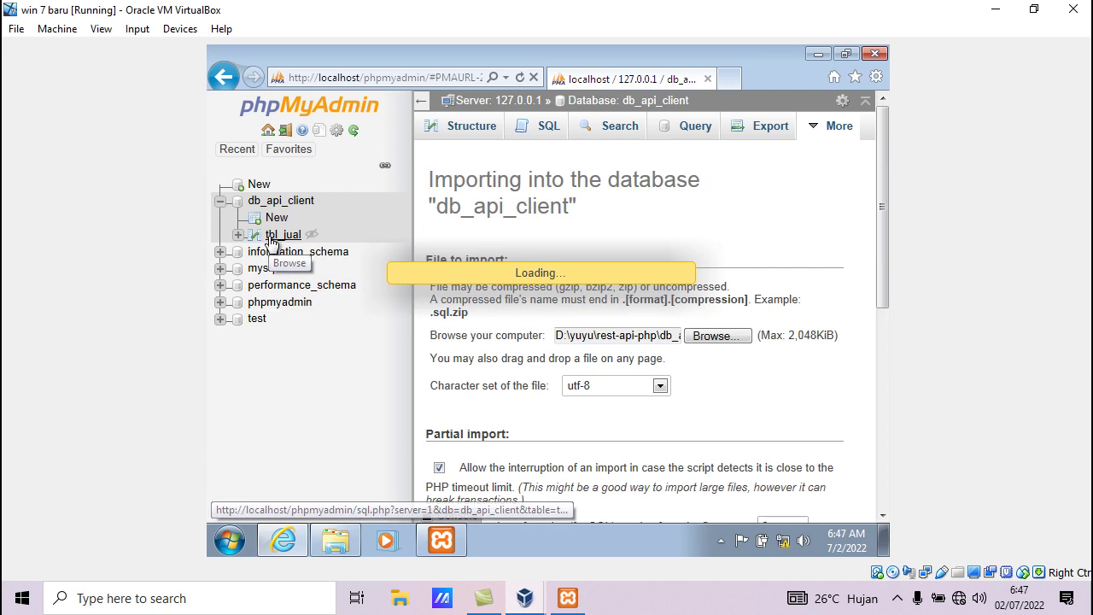
click(547, 128)
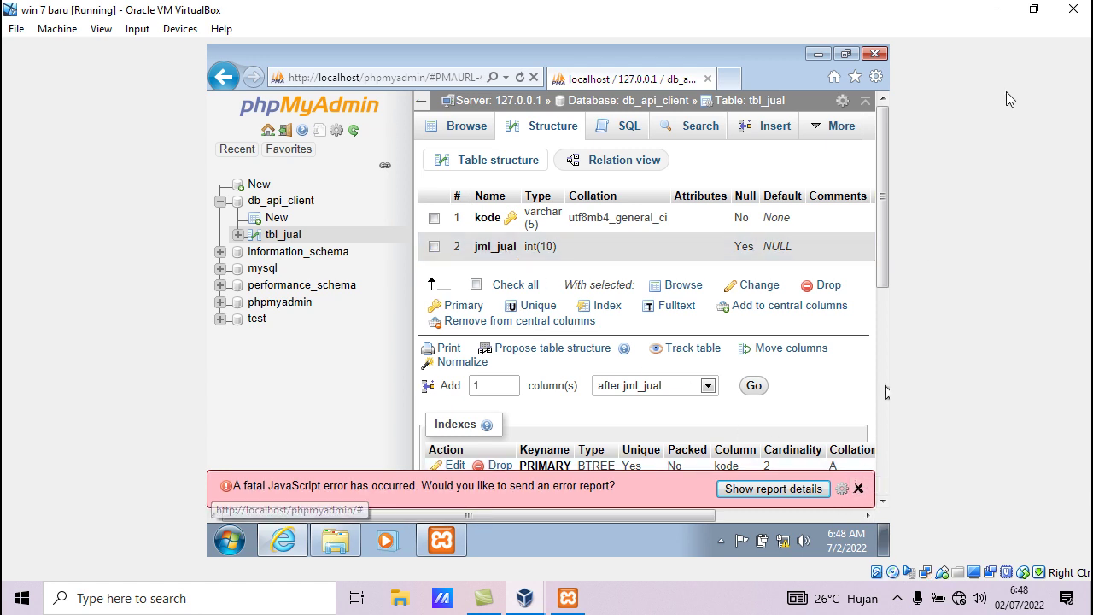
click(995, 10)
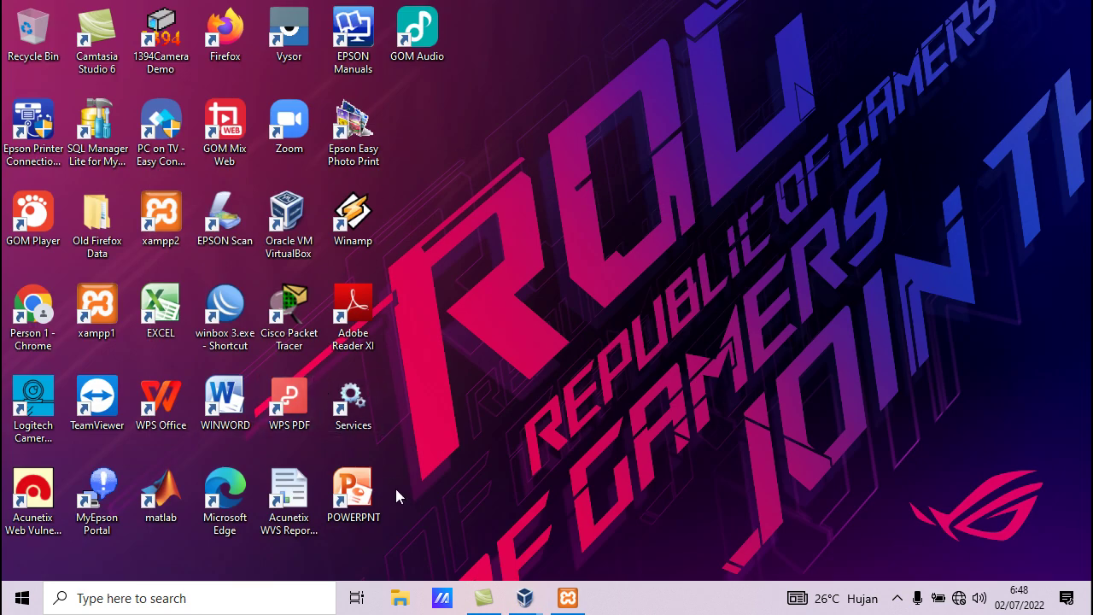
Launch Firefox on the host and enter localhost/phpmyadmin in the address bar
double_click(219, 36)
click(253, 59)
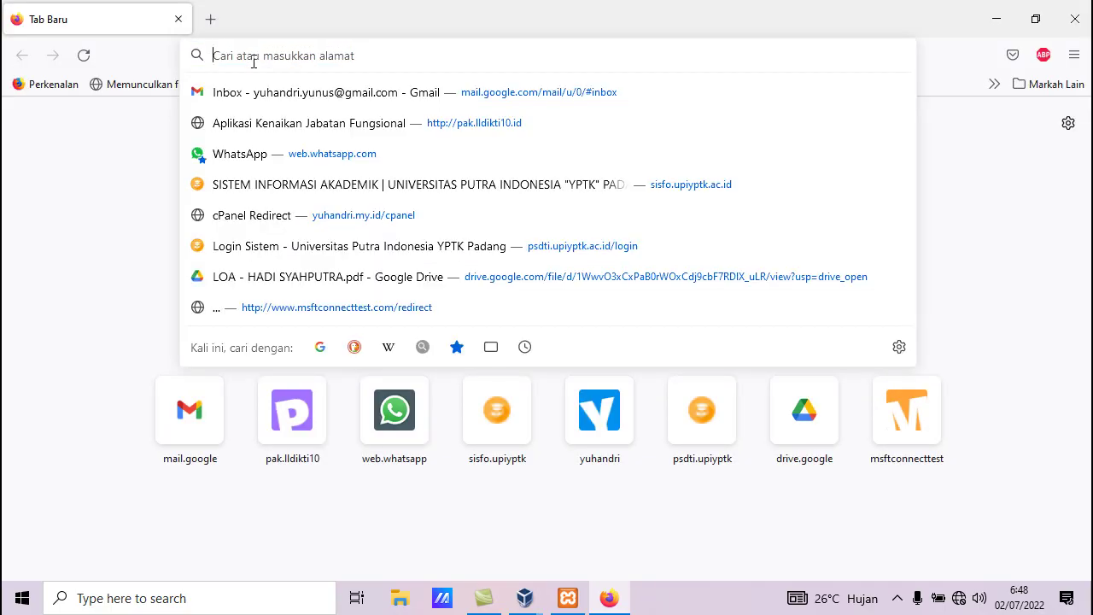
text(localhost/)
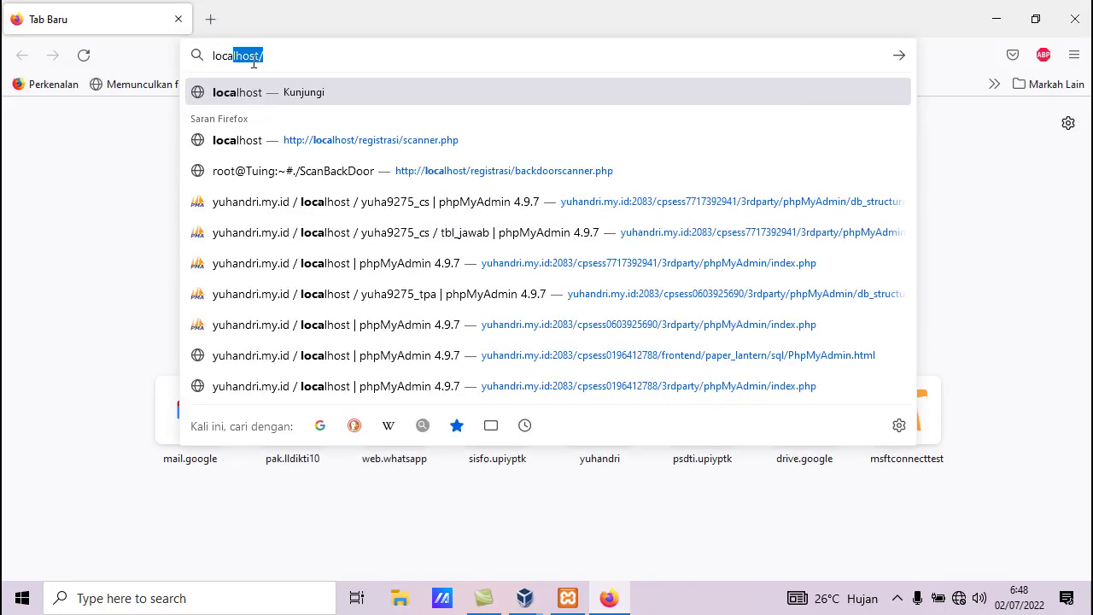
key(Right)
text(p)
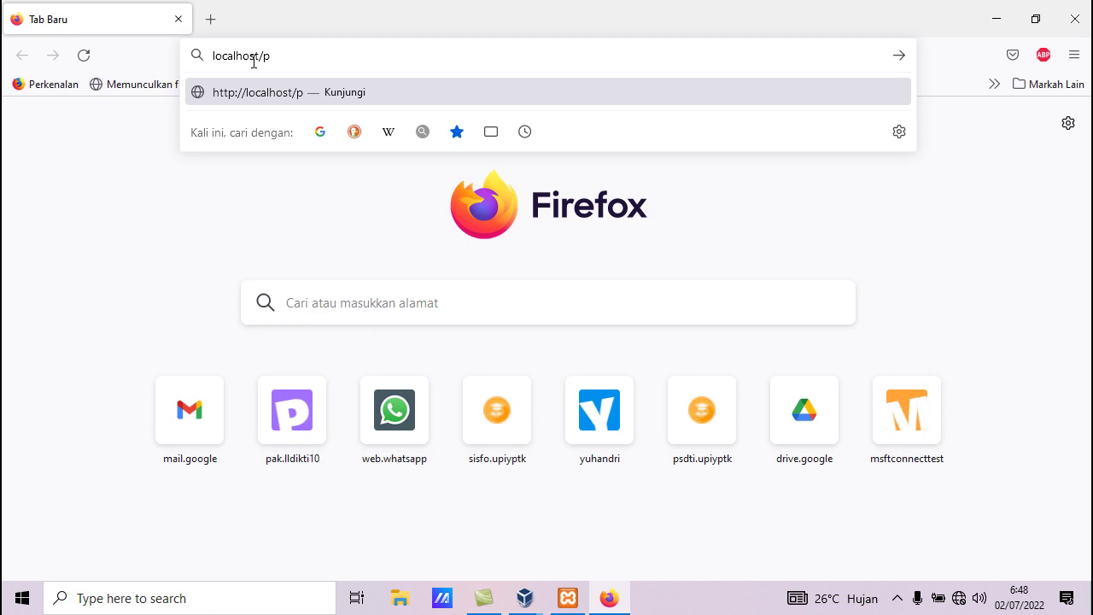
text(hpmyadmin)
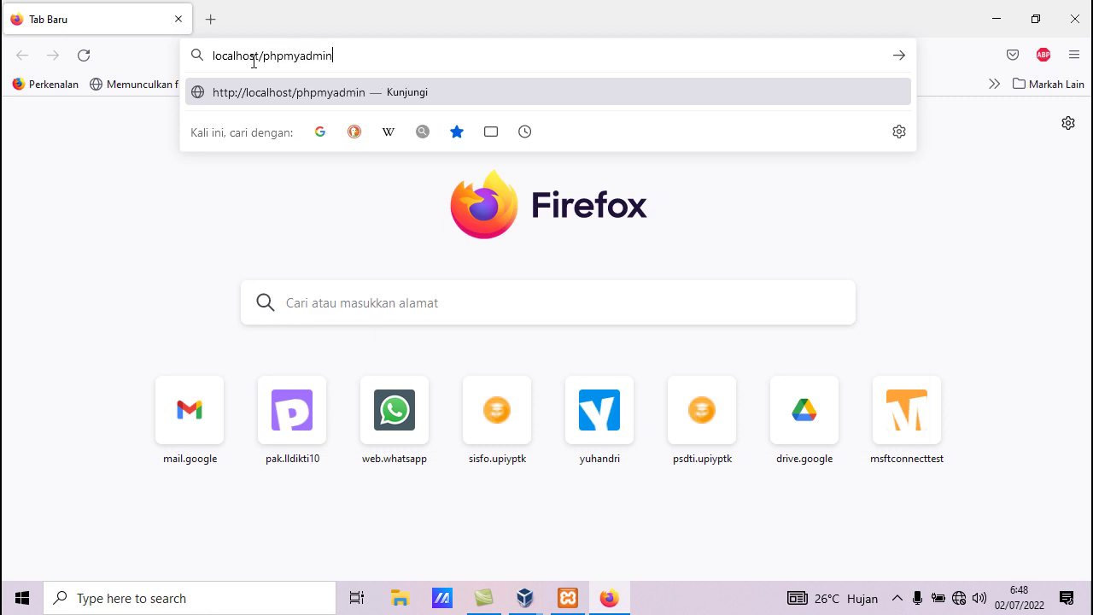
Load localhost/phpmyadmin, open the Databases list and start typing 'db' as the new database name
key(Return)
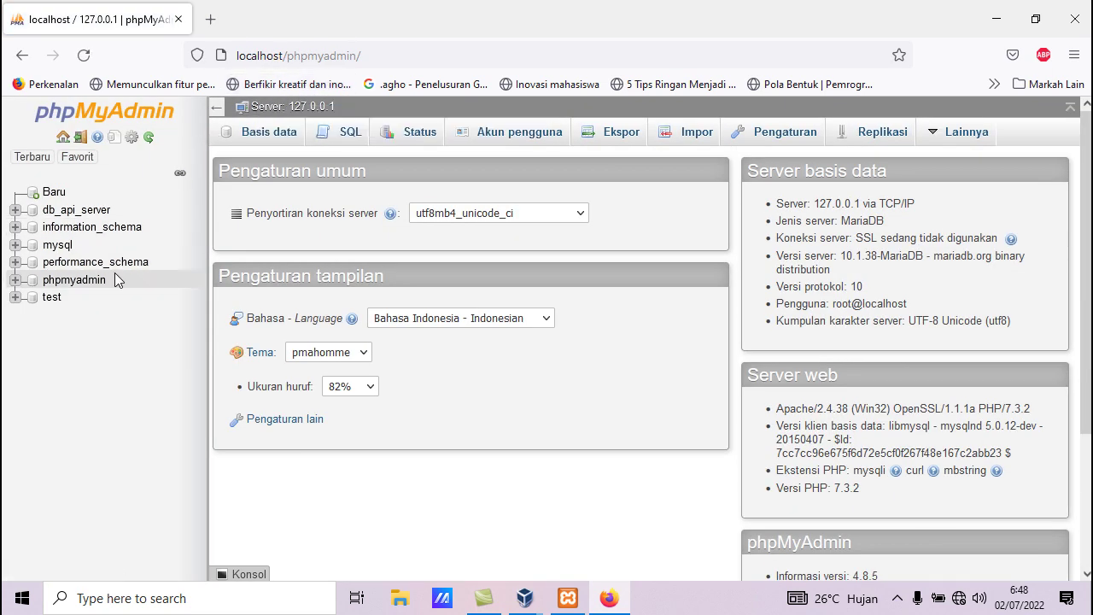
click(254, 140)
click(282, 268)
text(db_api_server)
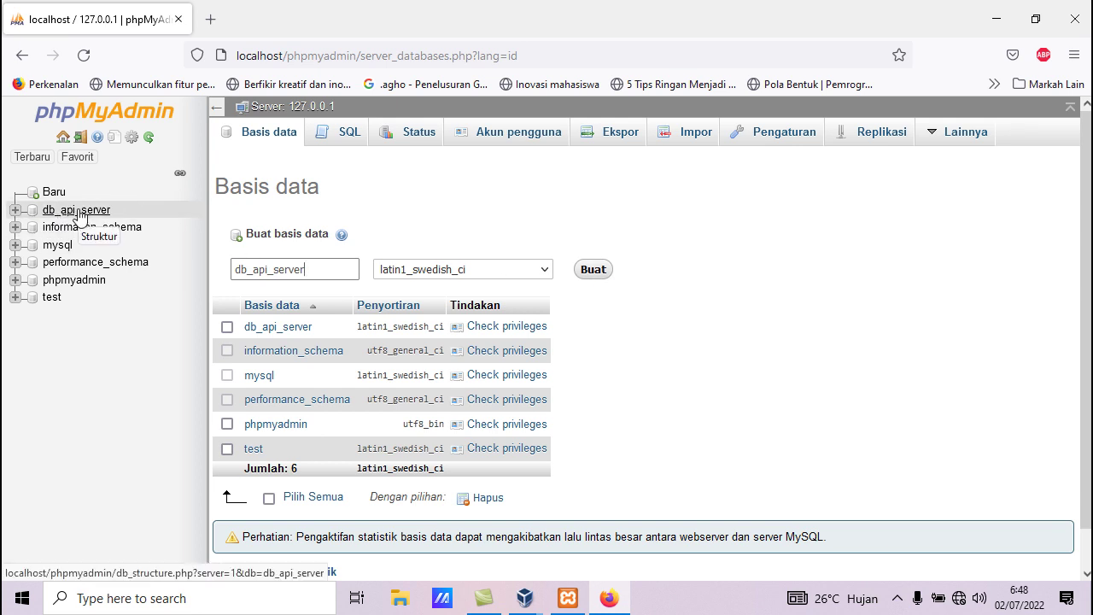
Open db_api_server's Import page and browse D:\yuyu\bahan kuliah to the sistem terdistribusi folder
click(77, 213)
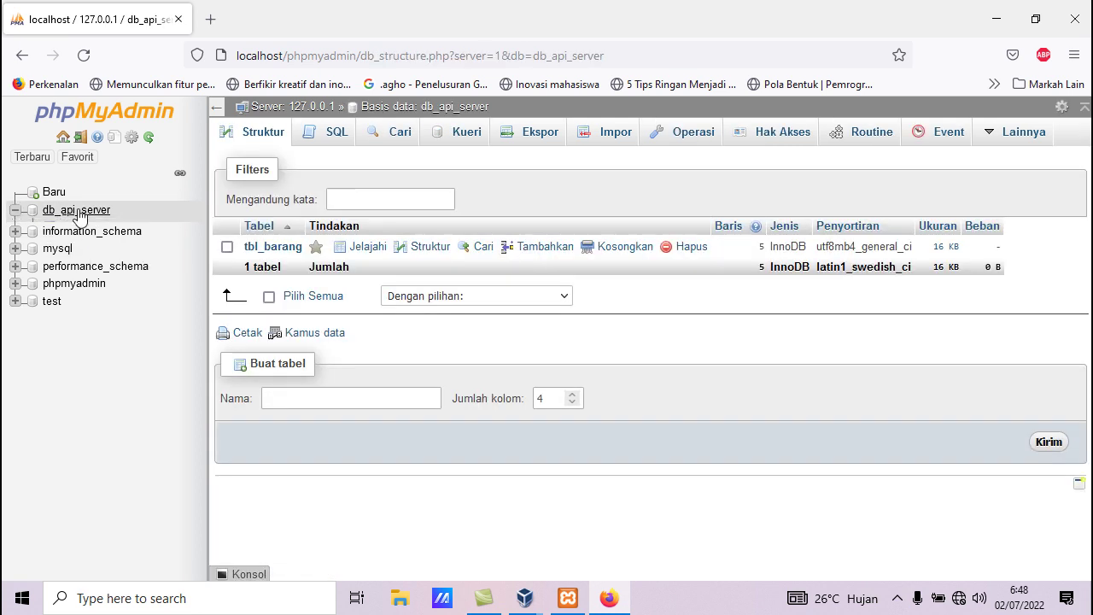
click(610, 134)
click(382, 307)
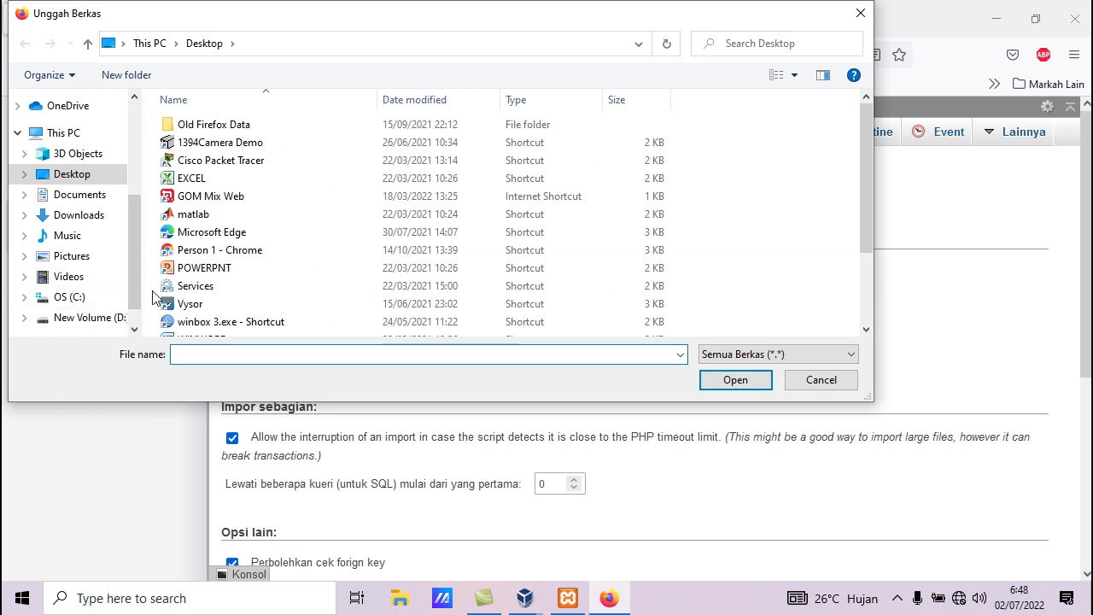
click(85, 316)
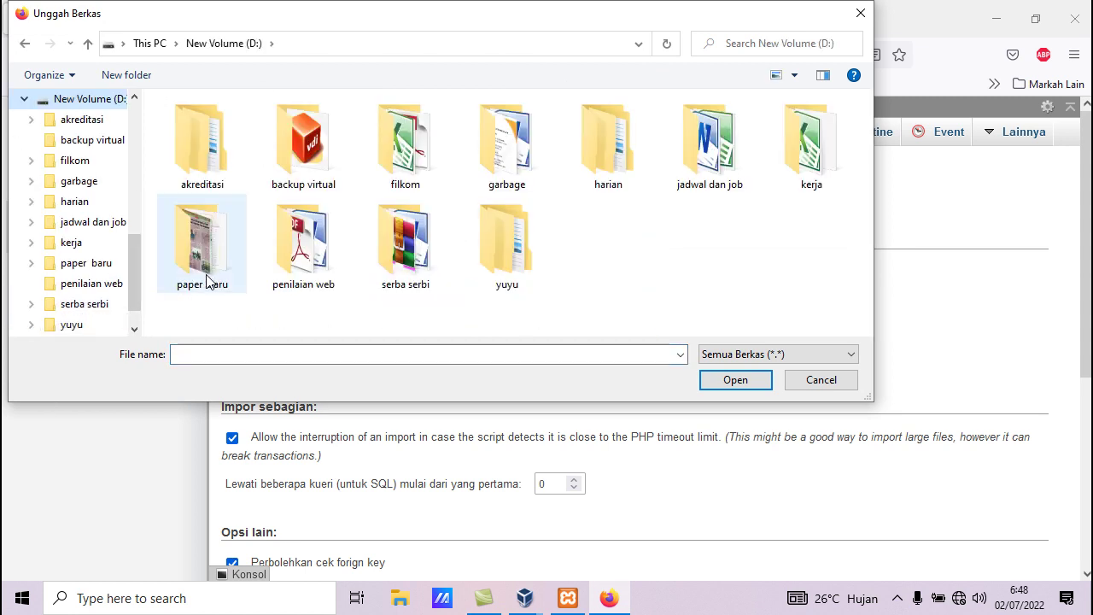
double_click(527, 265)
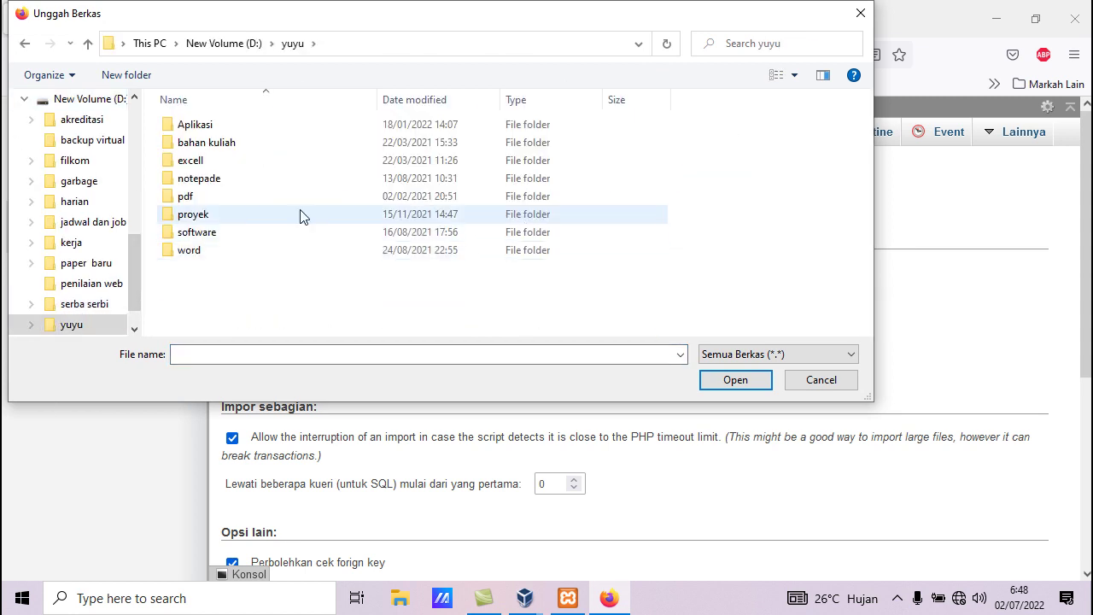
double_click(214, 142)
double_click(273, 215)
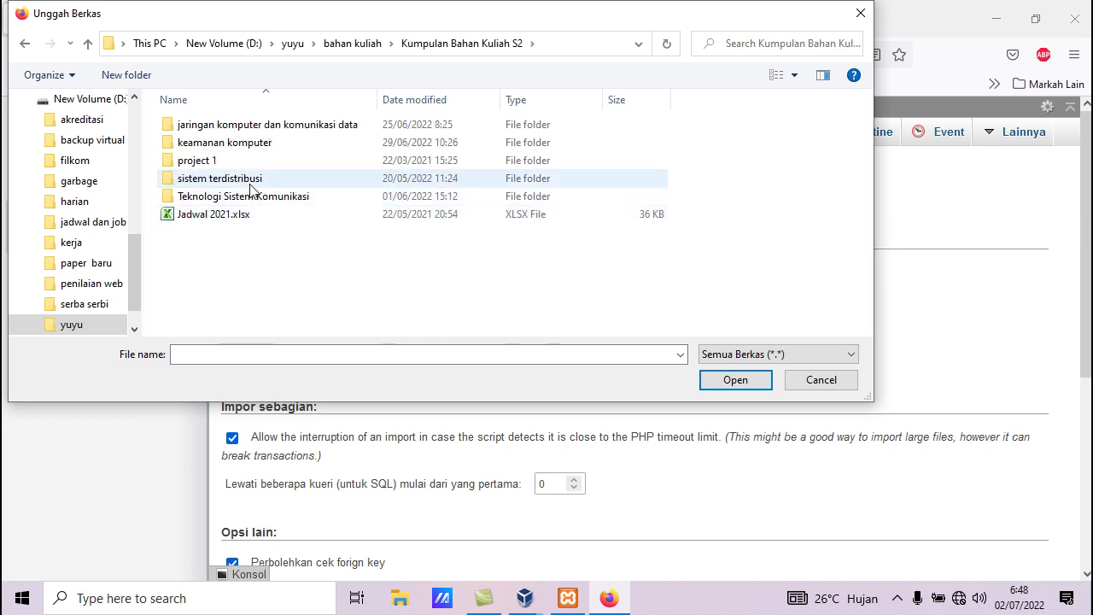
double_click(256, 189)
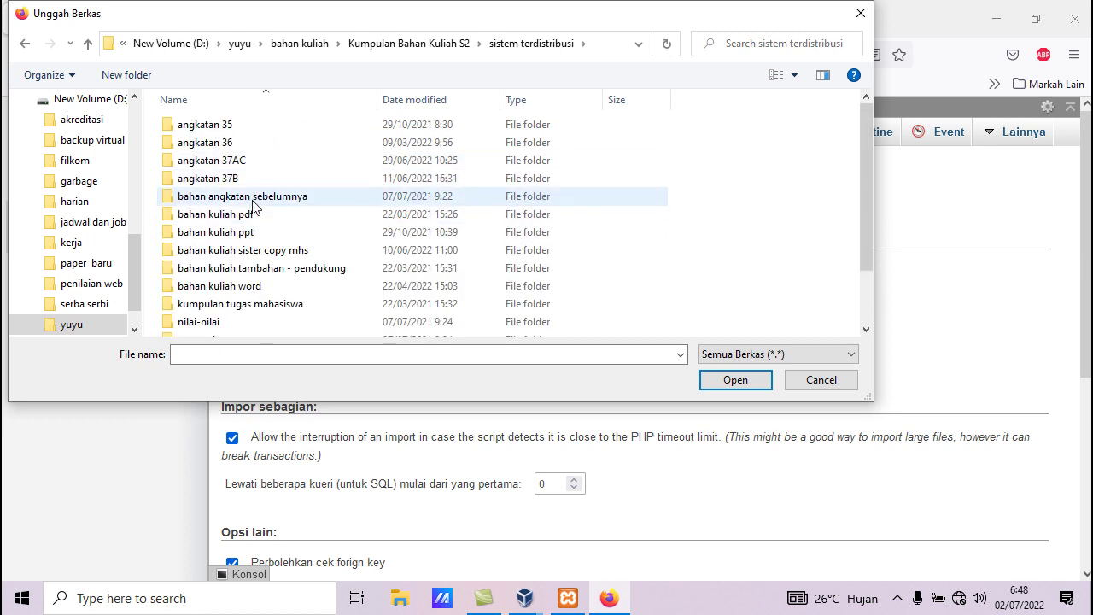
Choose db_api_server.sql from rest-api-php as the import file, then browse tbl_barang's five rows
click(255, 252)
double_click(256, 252)
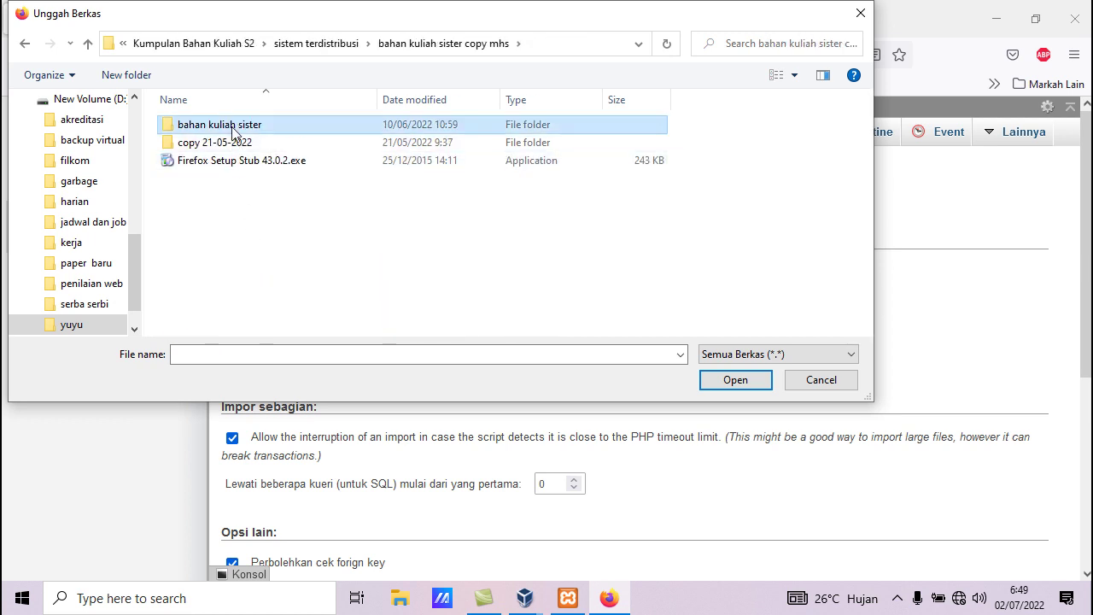
double_click(224, 125)
double_click(215, 179)
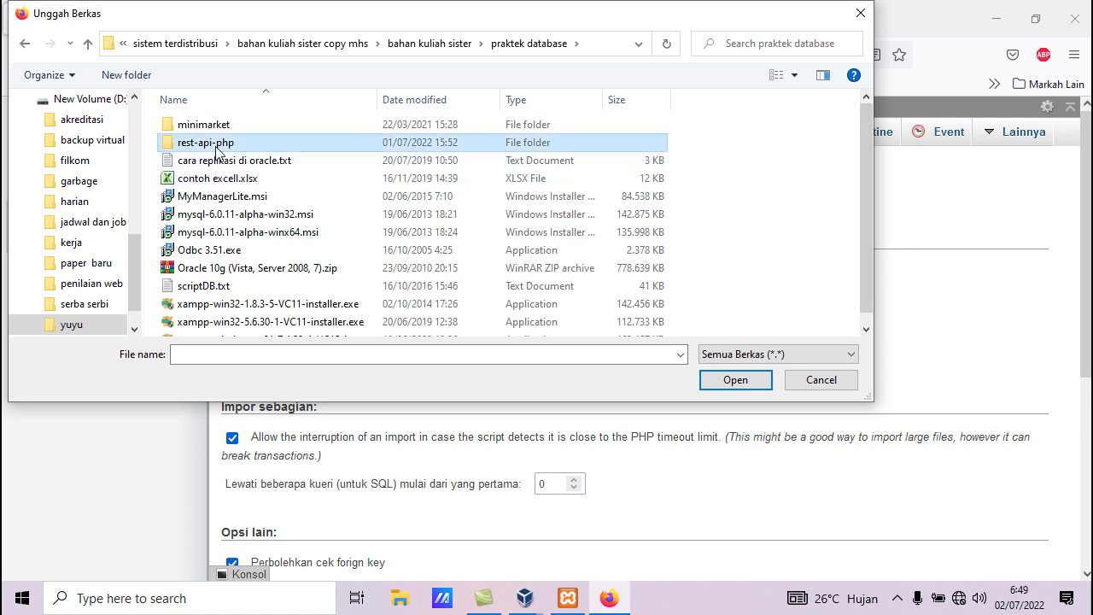
double_click(215, 143)
click(236, 183)
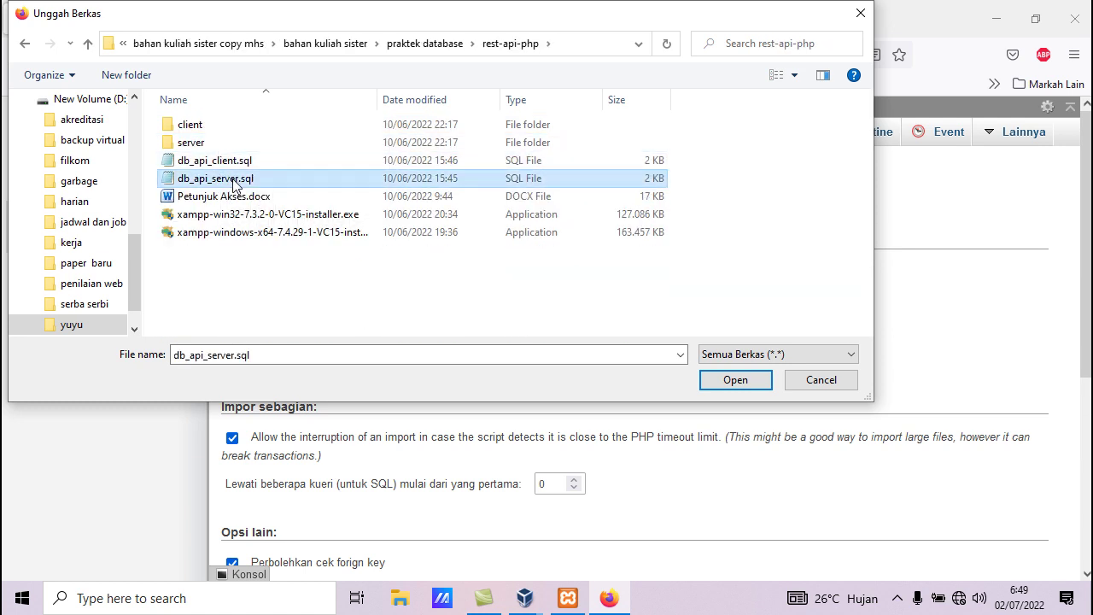
click(735, 379)
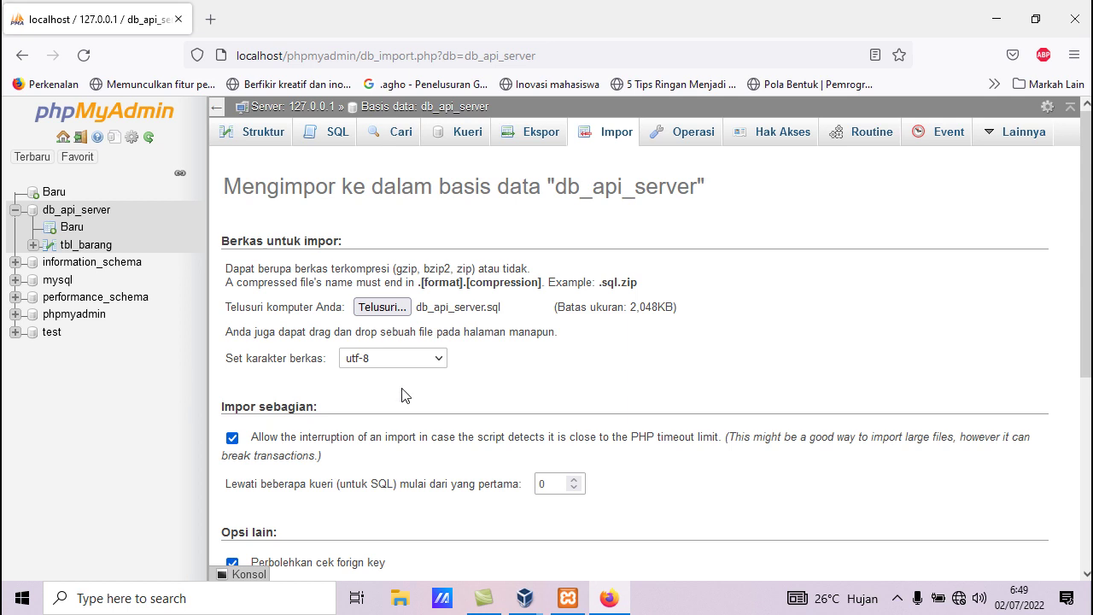
scroll(408, 362, down, 4)
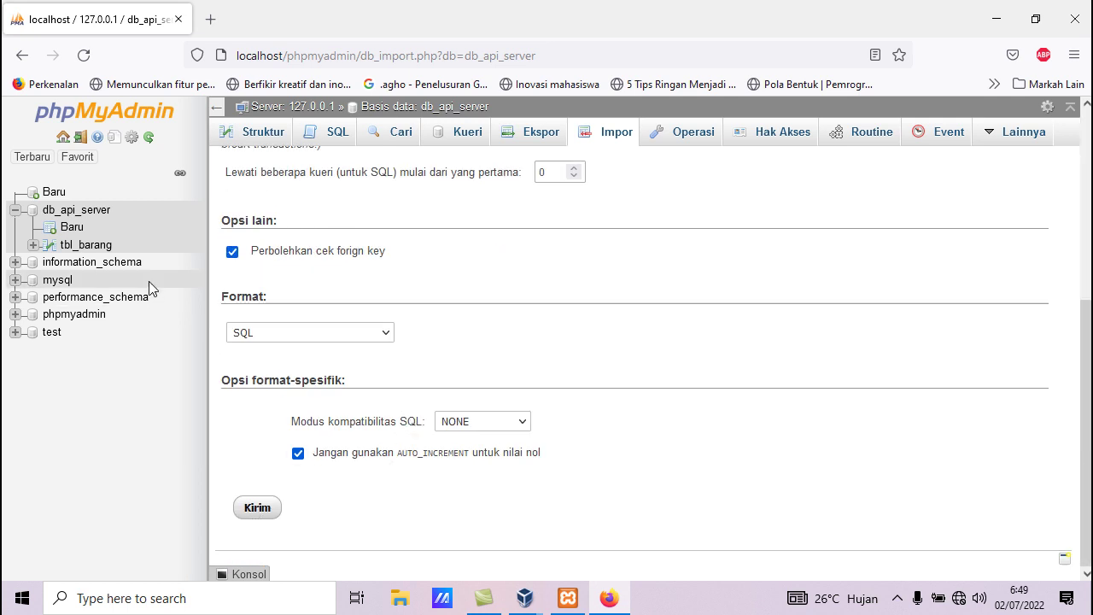
click(89, 245)
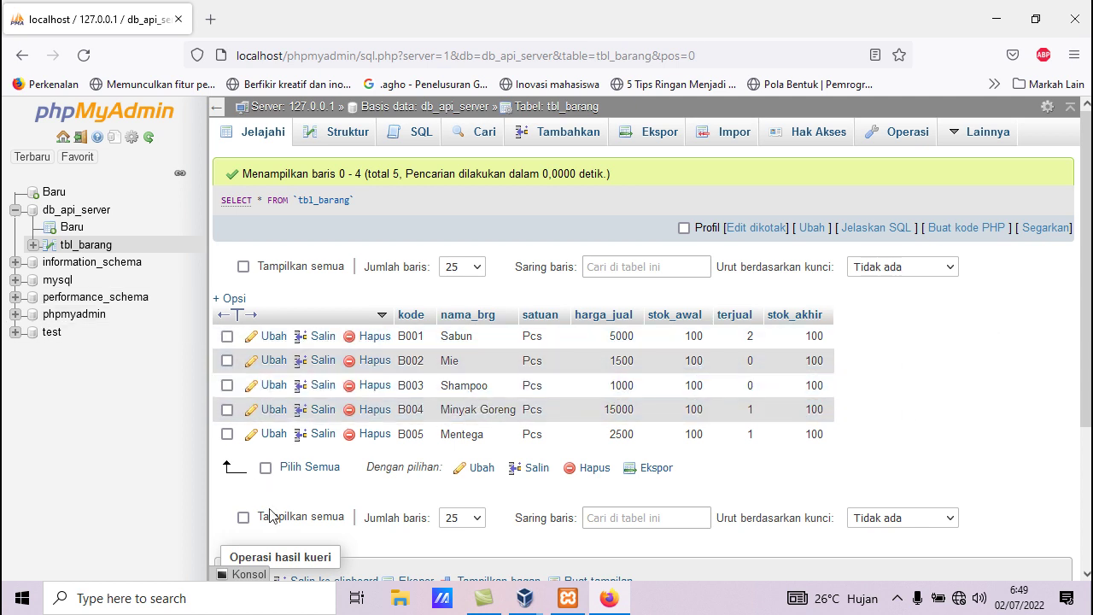
Switch to File Explorer's Quick access view from the taskbar
click(399, 604)
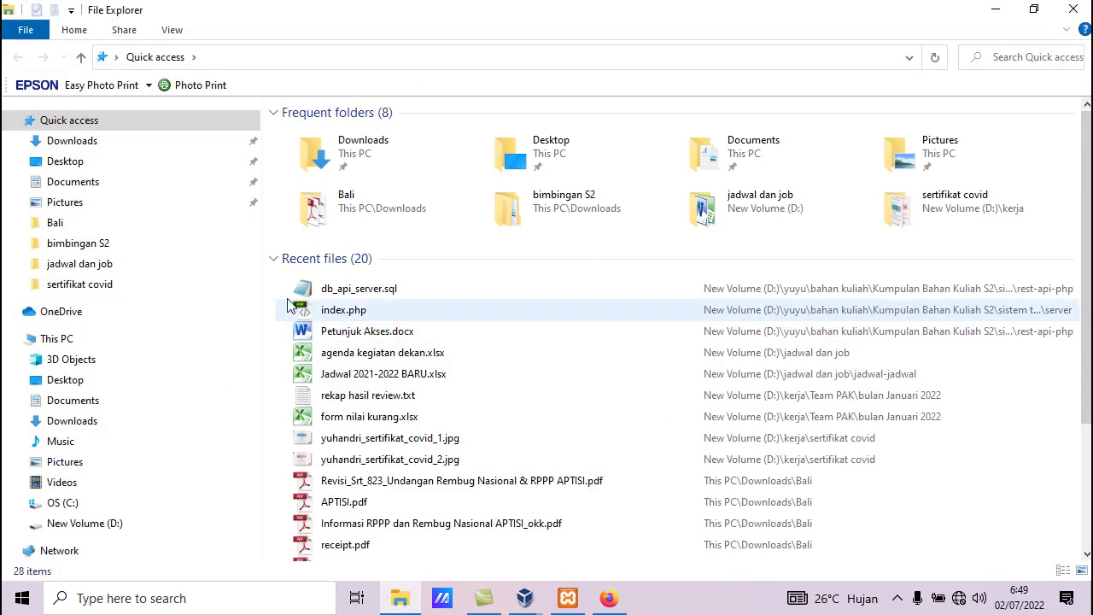
Navigate File Explorer to C:\xampp2\htdocs\rest-api-php
click(68, 504)
double_click(313, 437)
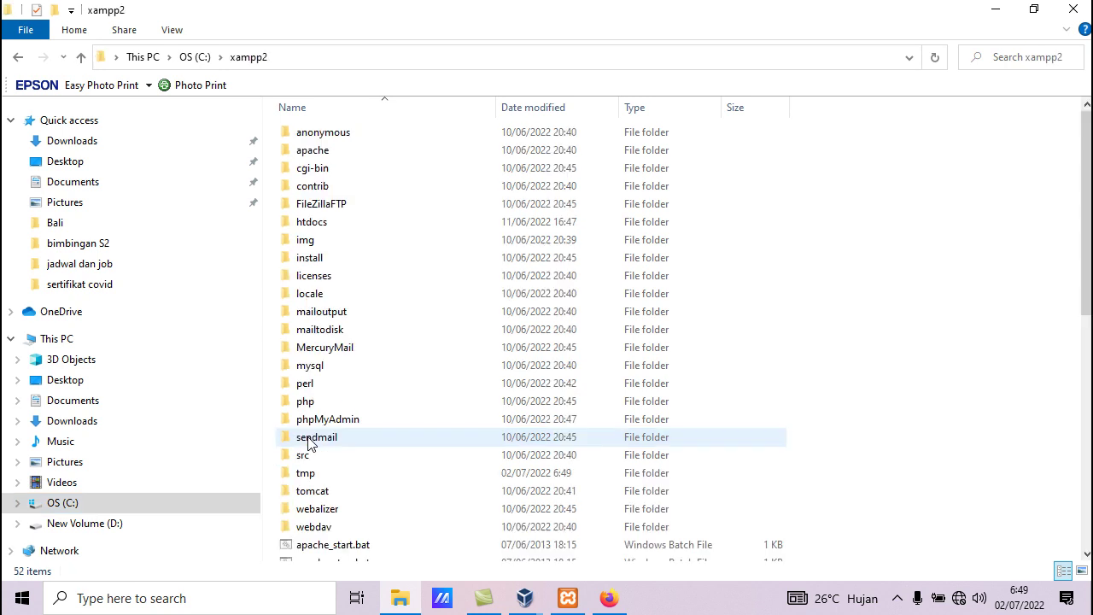
double_click(320, 231)
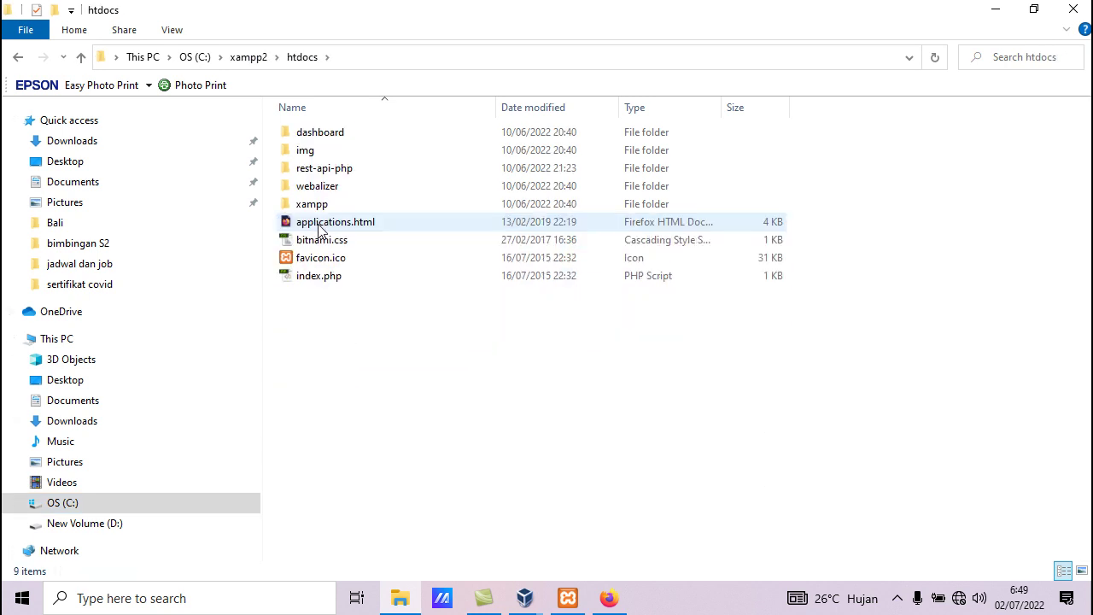
double_click(325, 168)
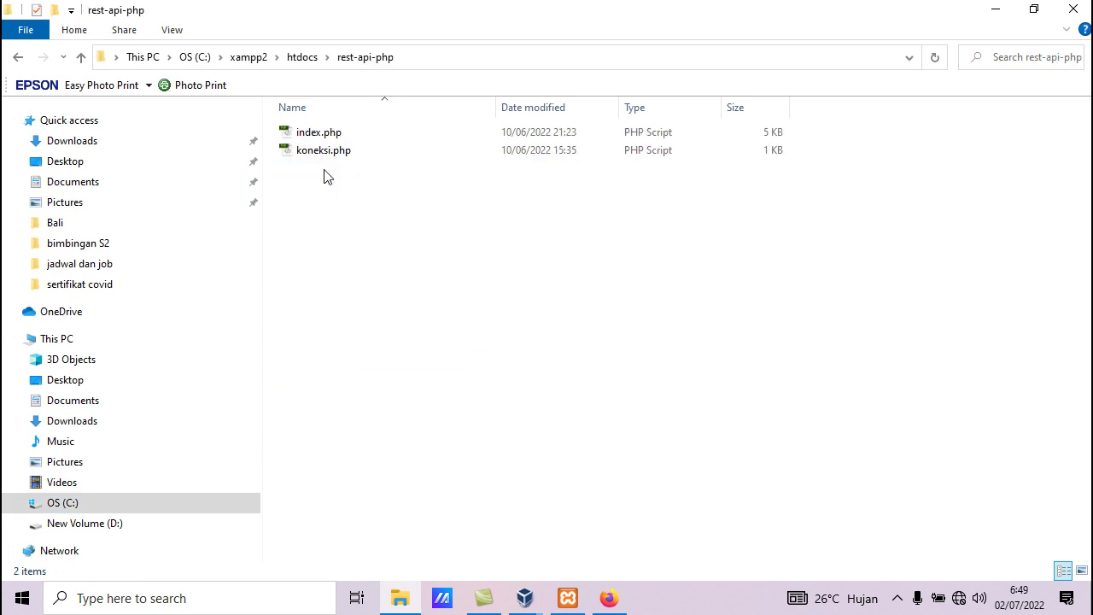
View koneksi.php in Notepad, close it, and minimise File Explorer to return to Firefox
click(328, 153)
right_click(328, 156)
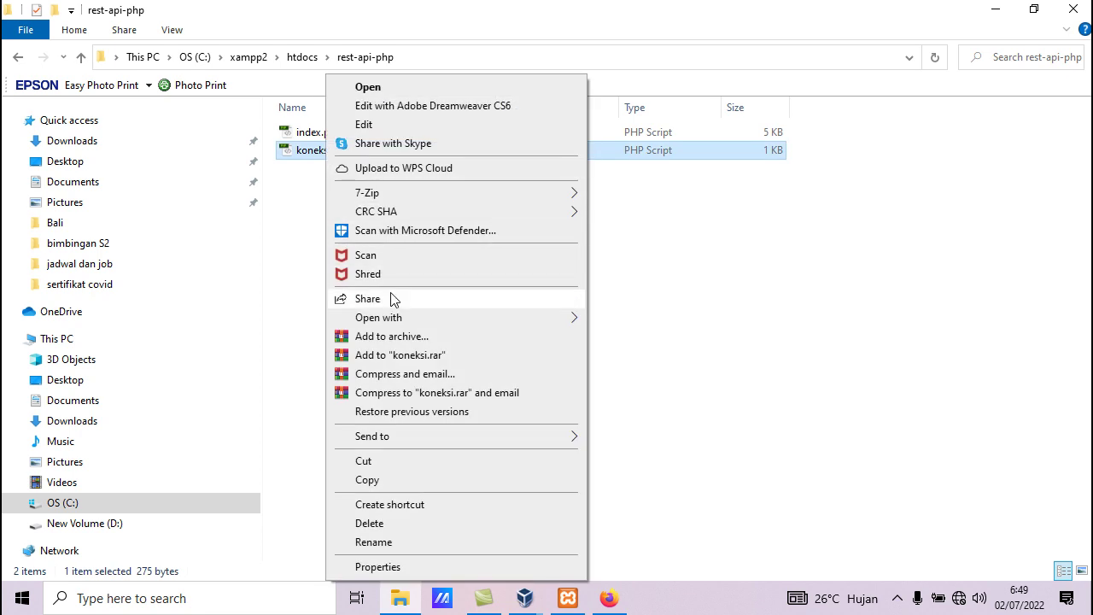
mouse_move(408, 317)
click(637, 338)
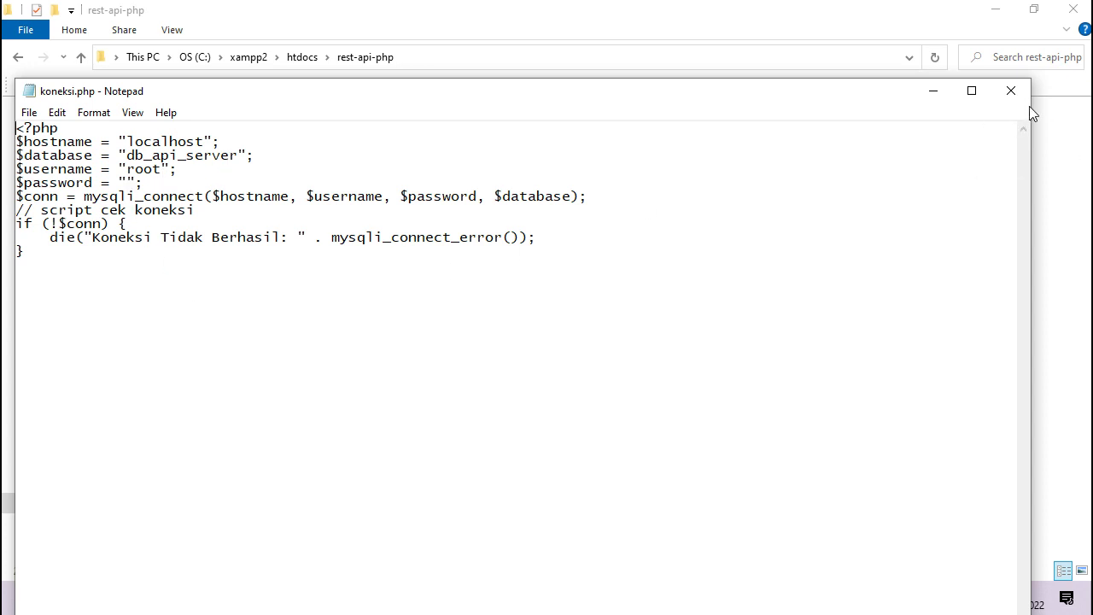
click(1011, 91)
click(997, 10)
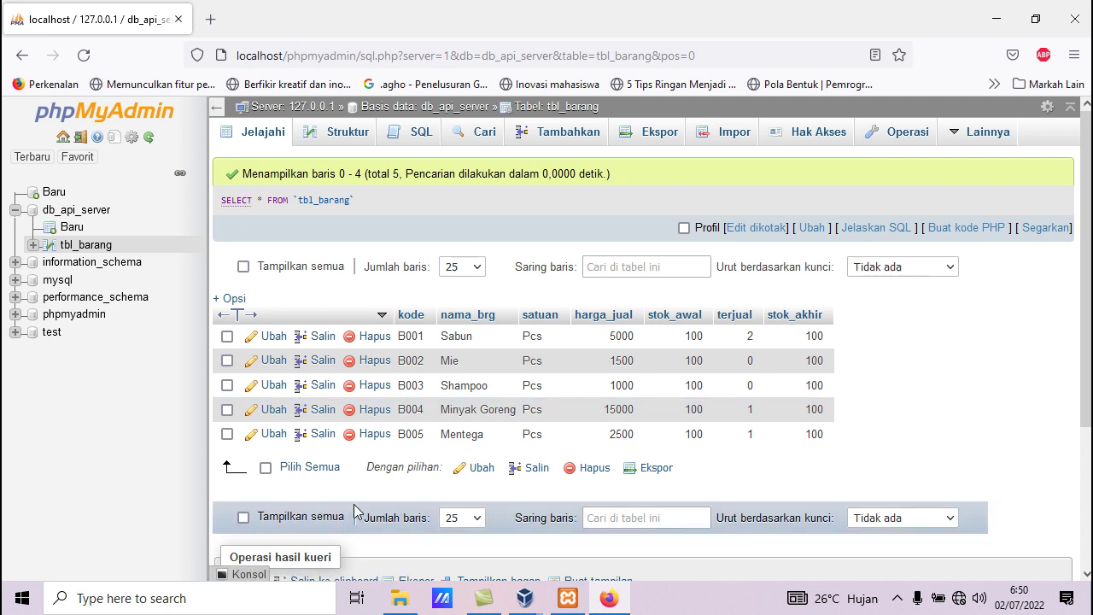
Bring up the Windows 7 VM and load localhost/rest-api-php in a new Internet Explorer tab
mouse_move(524, 598)
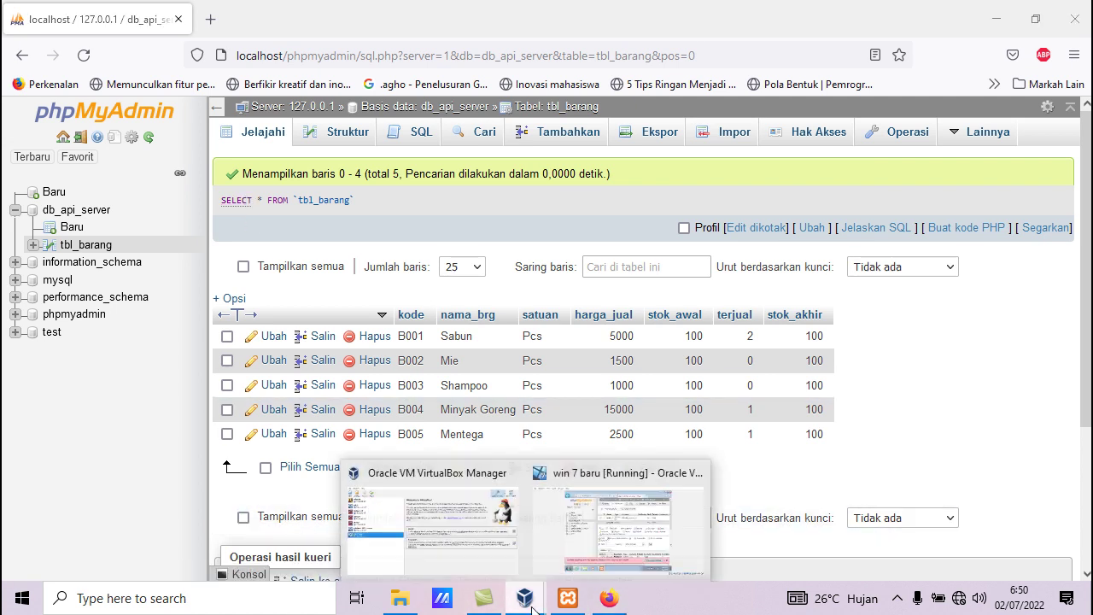
click(561, 561)
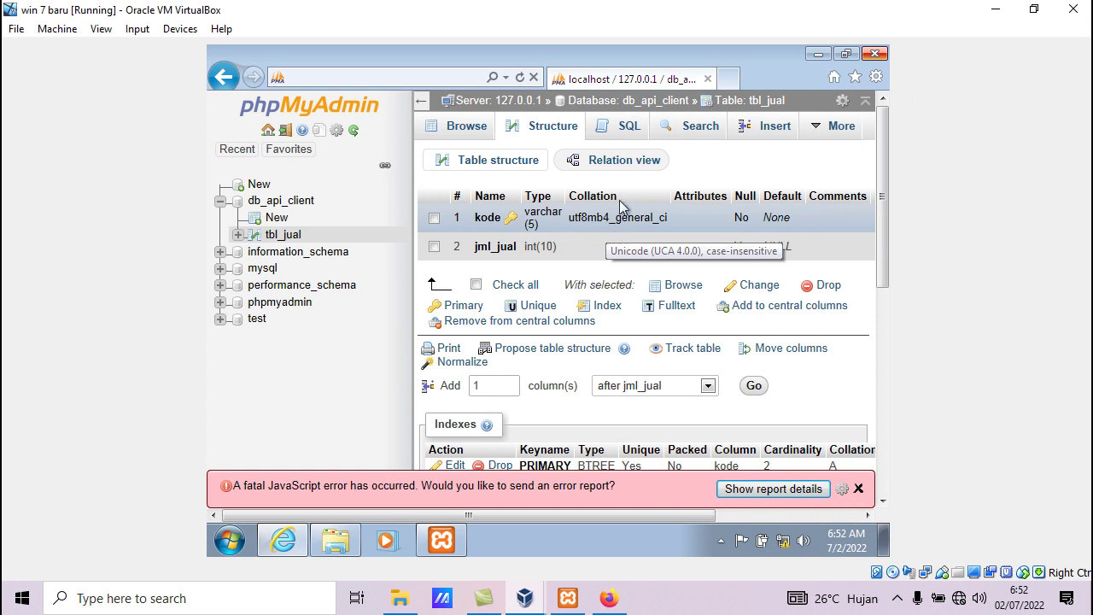
click(727, 81)
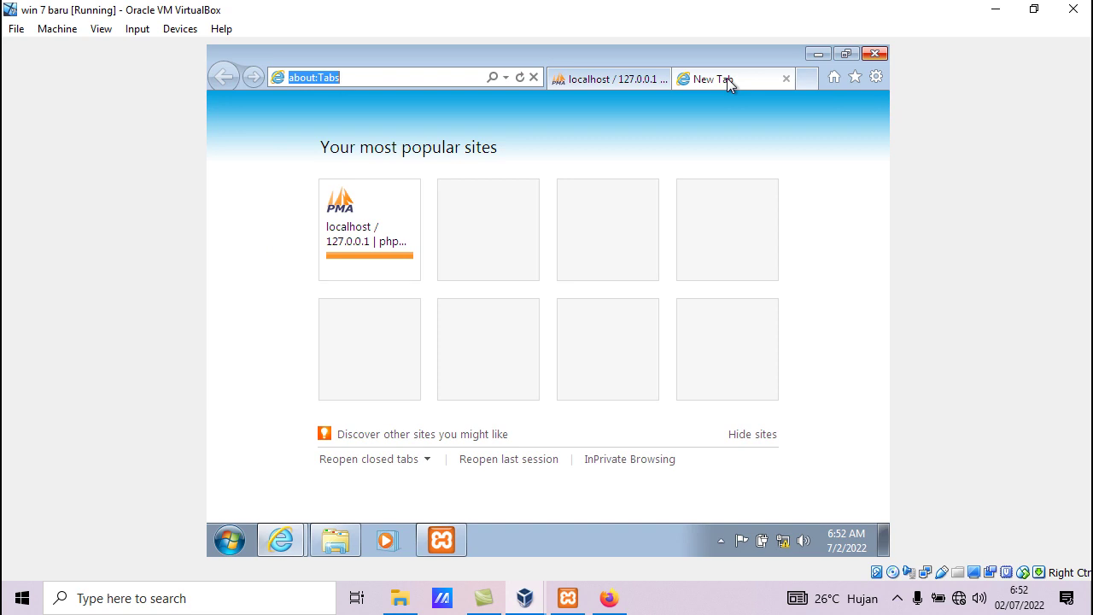
text(19)
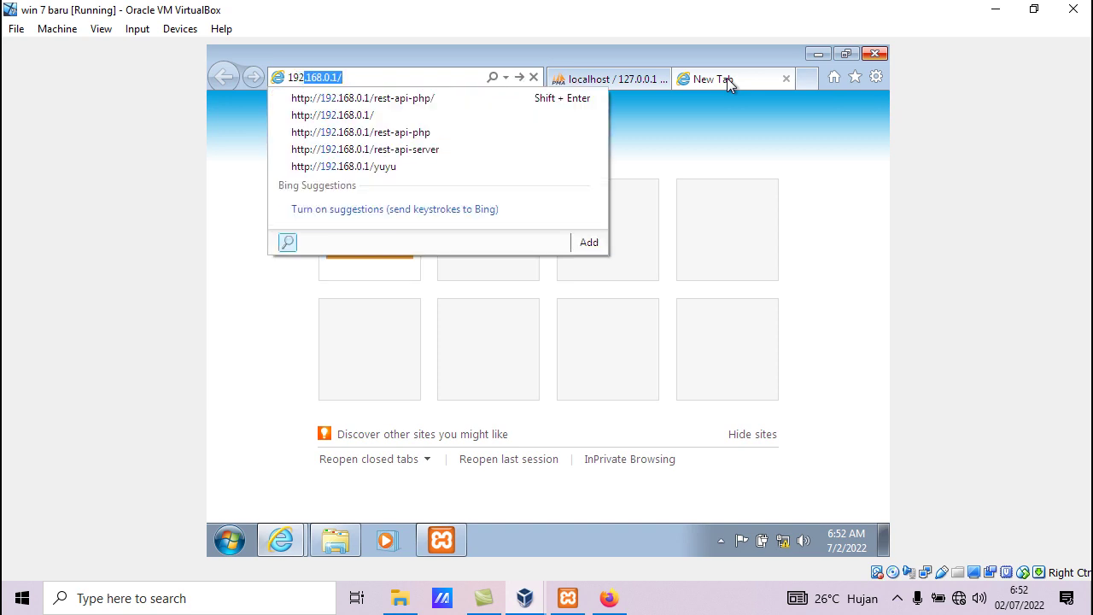
text(2)
key(BackSpace)
key(BackSpace)
key(BackSpace)
key(BackSpace)
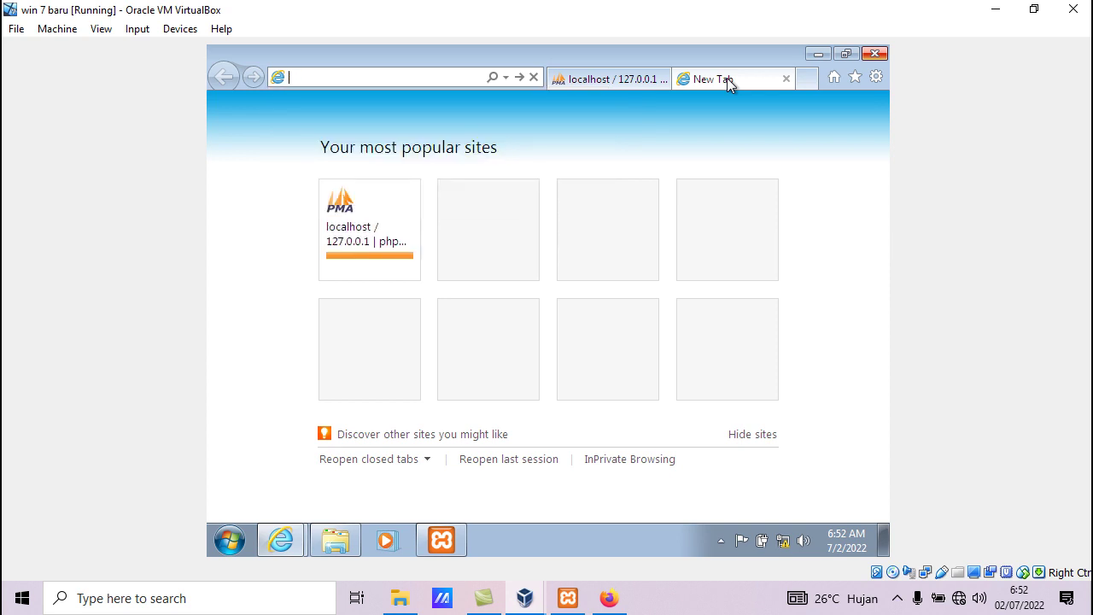
text(localhost)
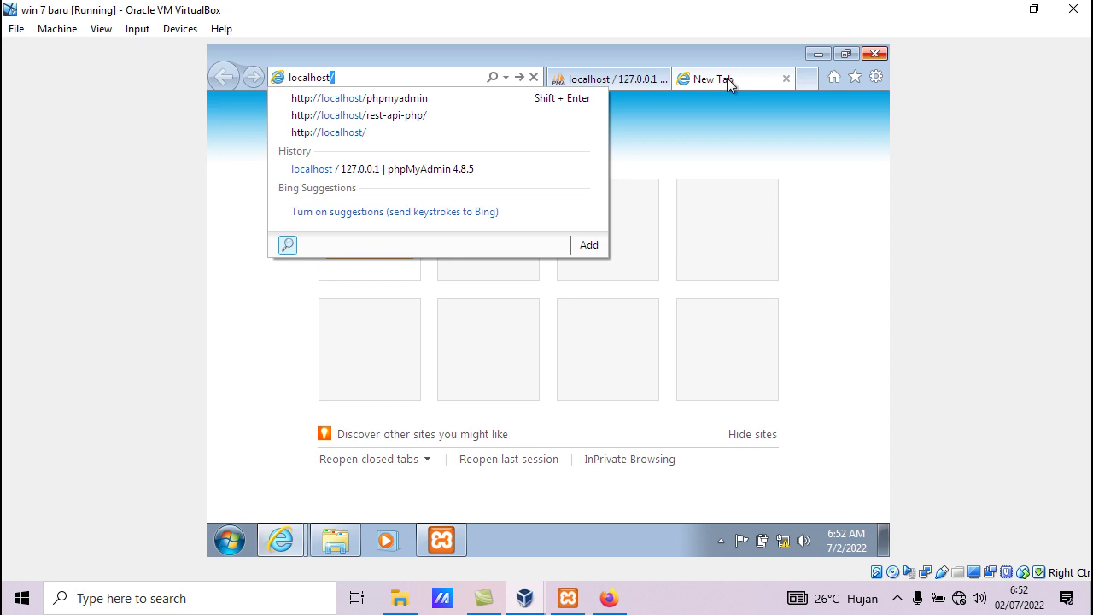
text(/ret)
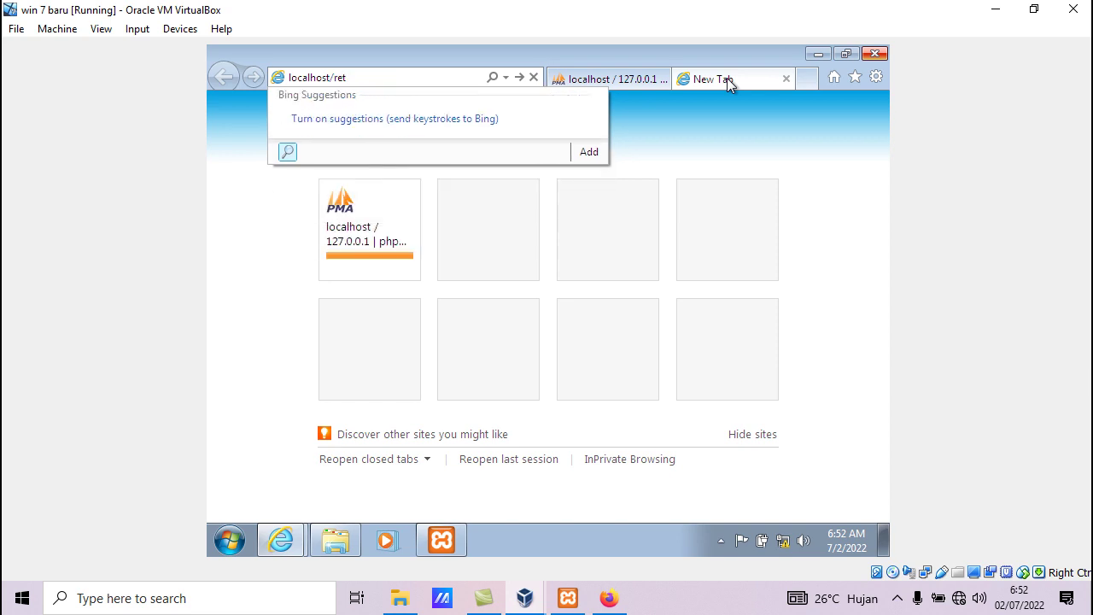
key(BackSpace)
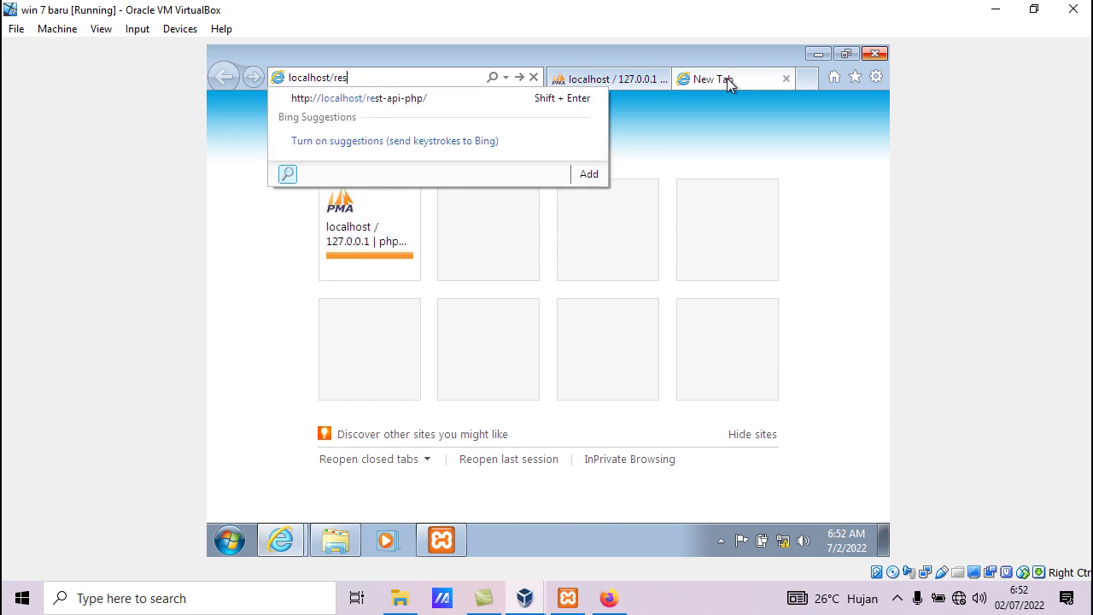
text(st-api-php)
key(Return)
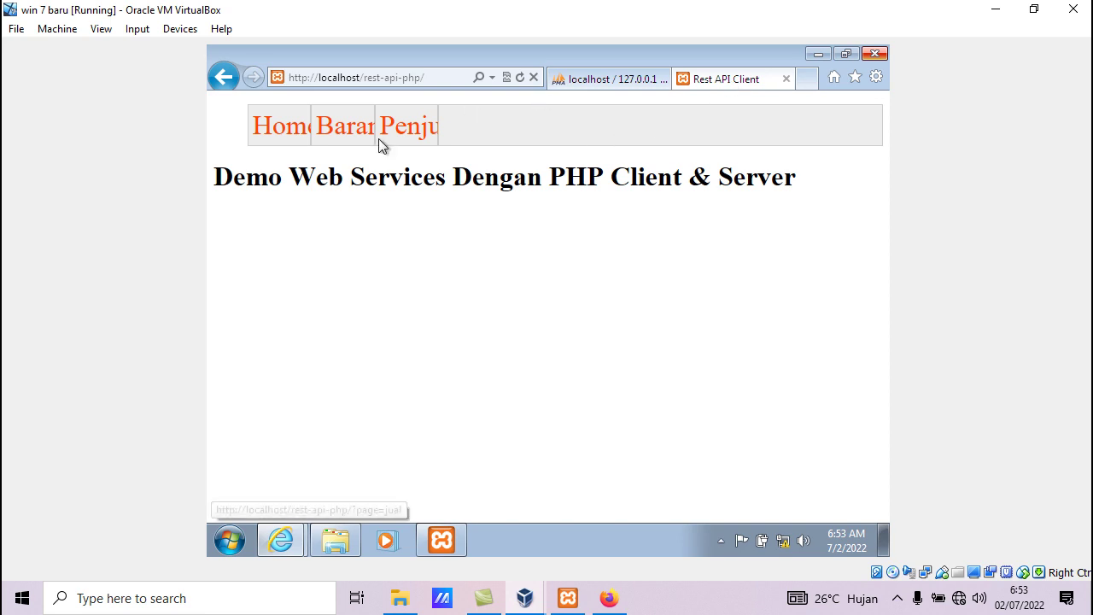
Open Barang then Penjualan, and sell 1 unit of Mie (B002) with Jual Barang
click(342, 141)
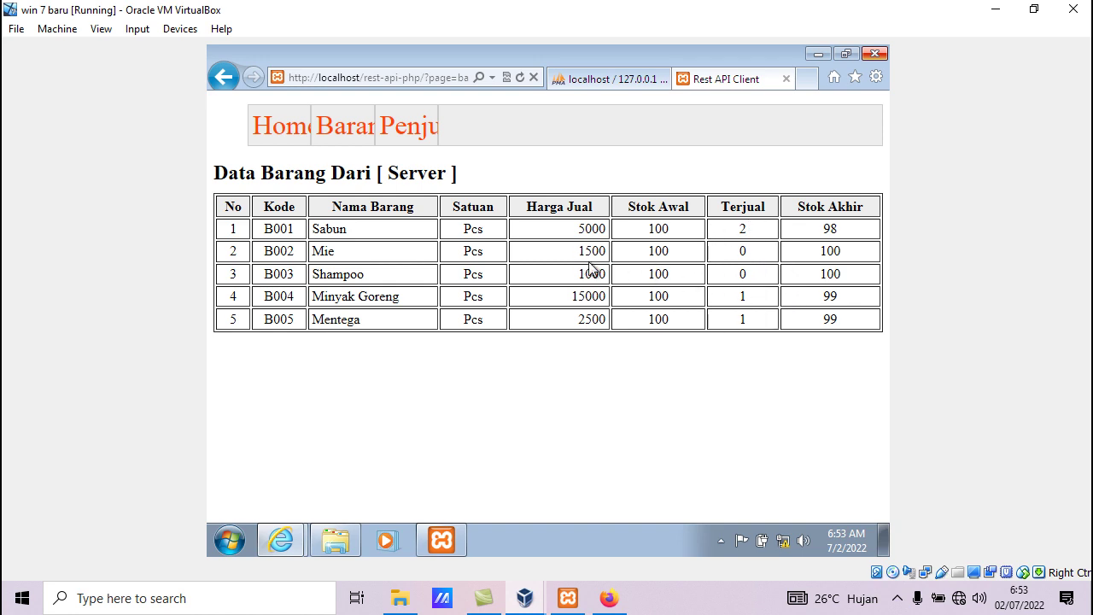
click(398, 136)
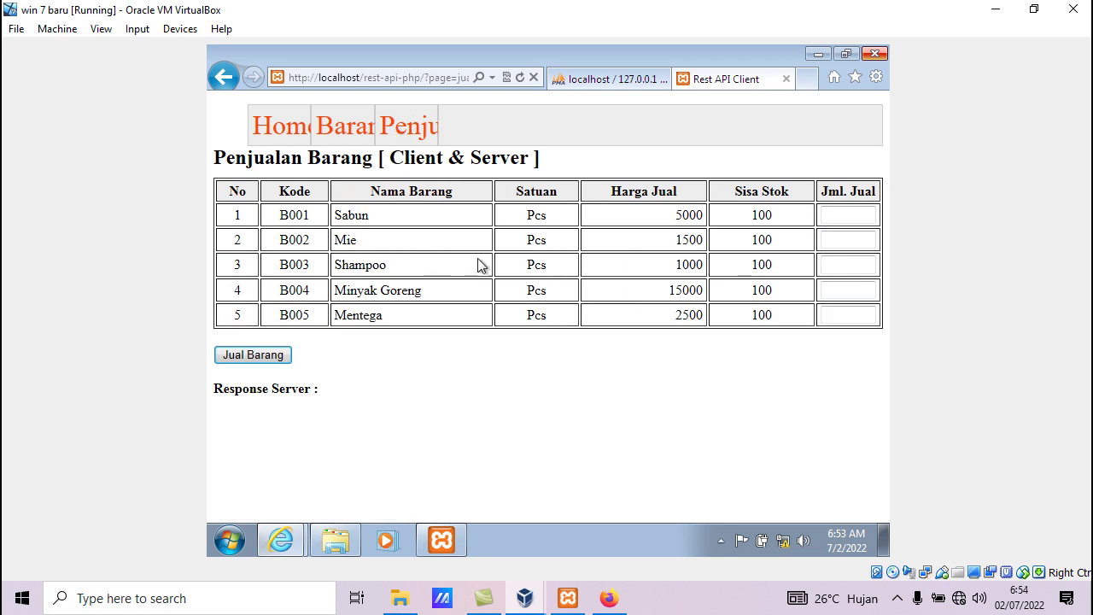
click(827, 243)
text(1)
click(270, 361)
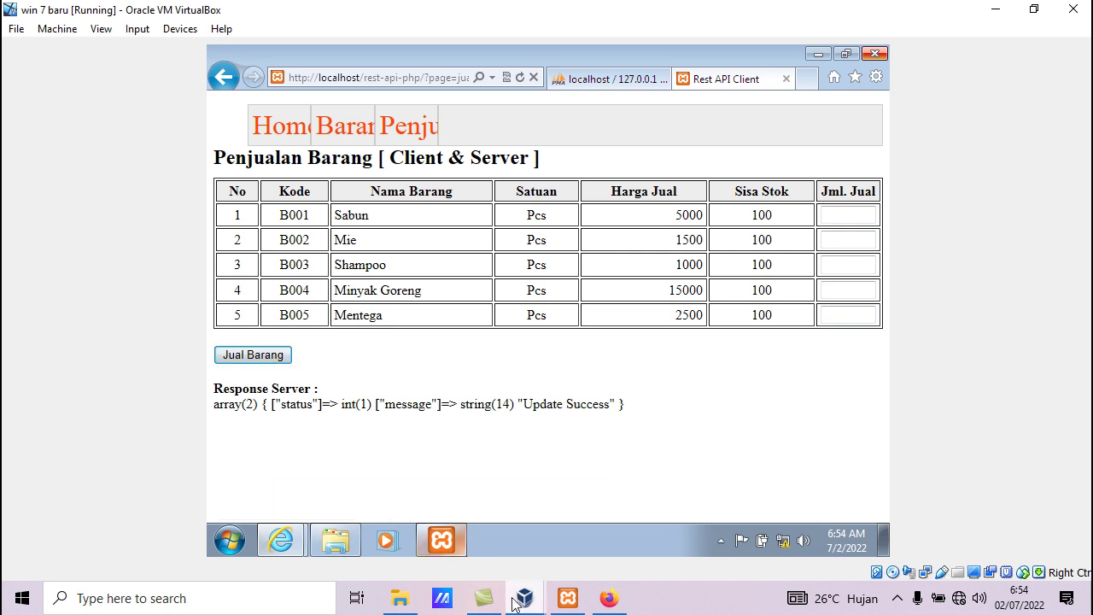
Switch to Firefox and reload tbl_barang to check Mie's terjual count
click(608, 598)
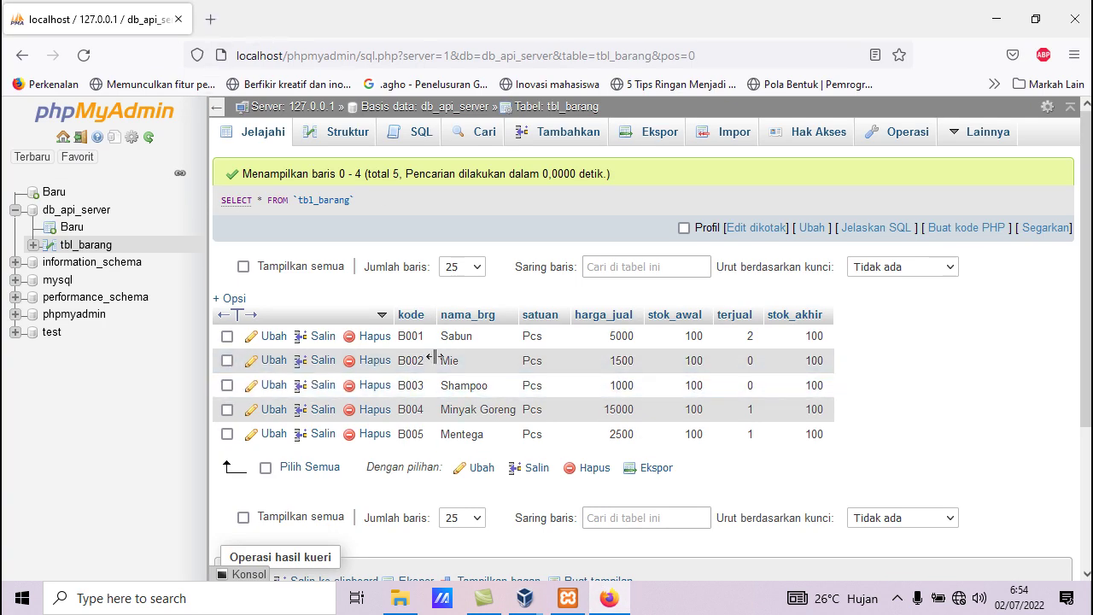
click(87, 55)
Minimise Firefox to bring back the VM's Penjualan Barang page showing Update Success
click(994, 18)
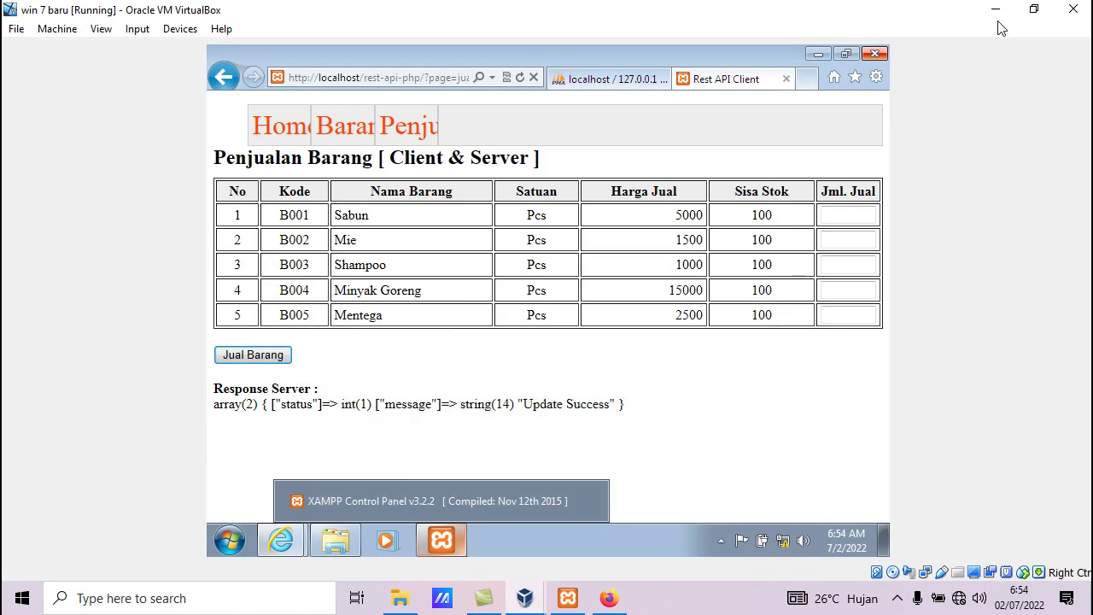